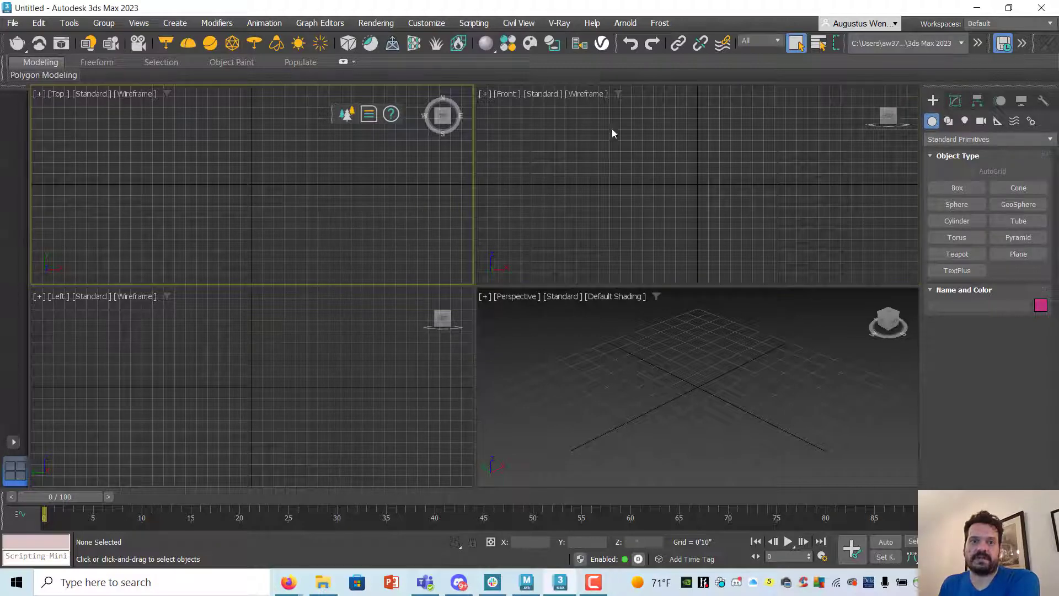
# Set the display units' fractional inch precision to 1/8 and the default units to inches.
pyautogui.click(429, 24)
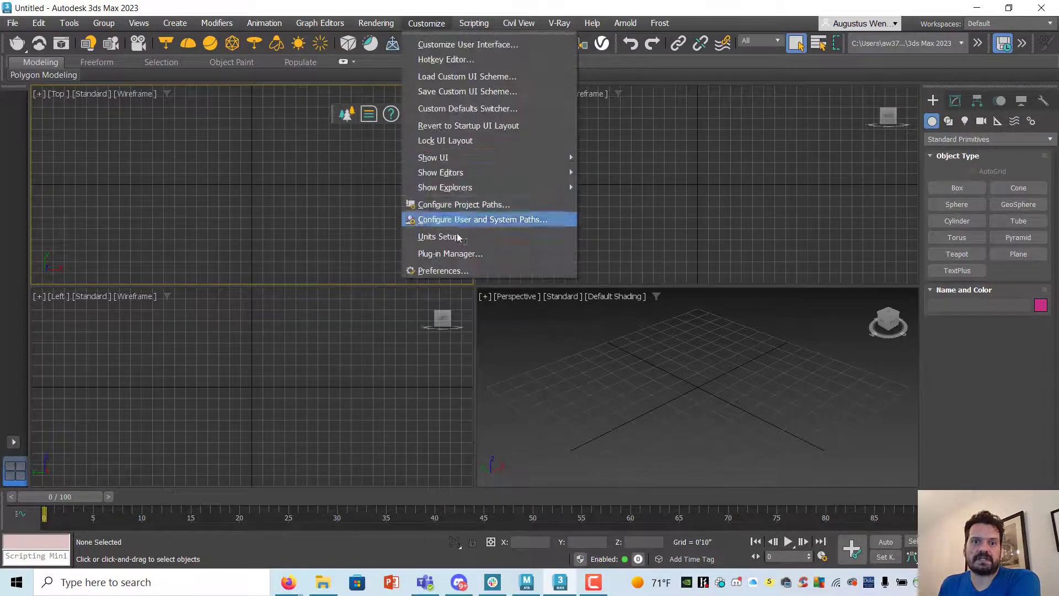
pyautogui.click(462, 249)
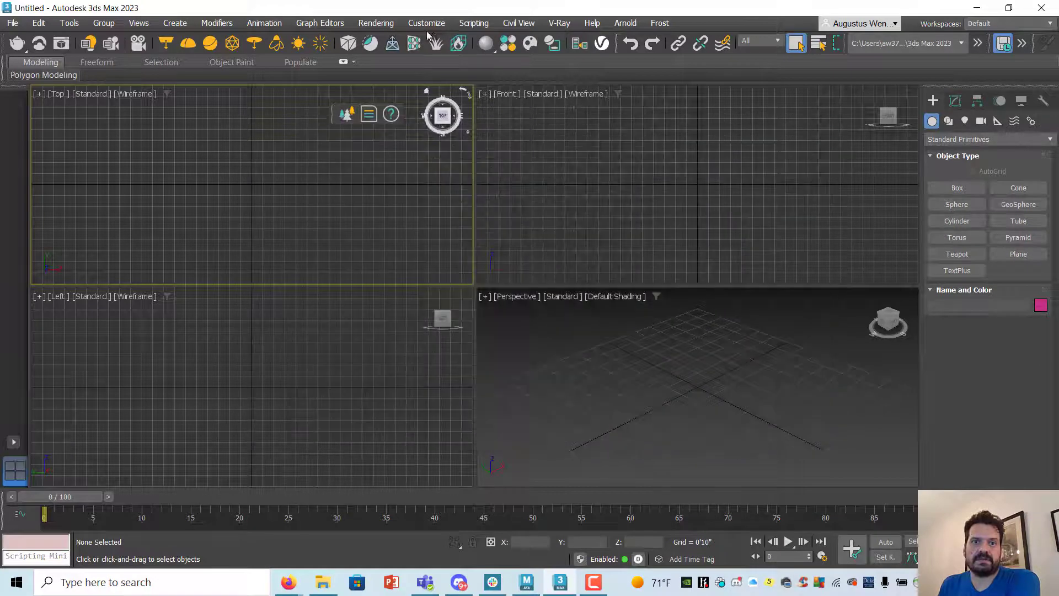
pyautogui.click(814, 128)
pyautogui.click(426, 23)
pyautogui.click(460, 236)
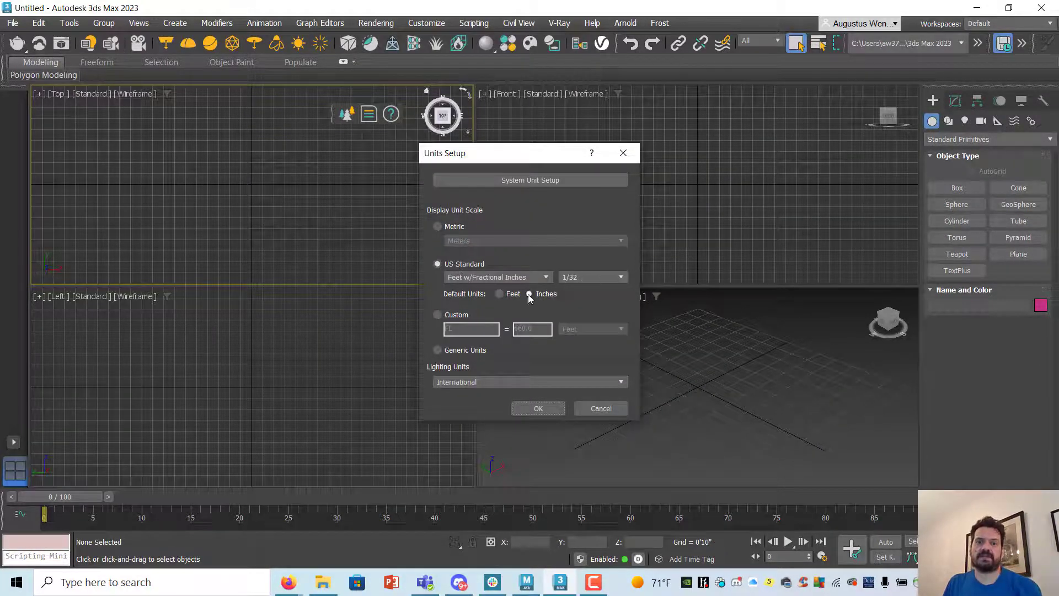
pyautogui.click(576, 277)
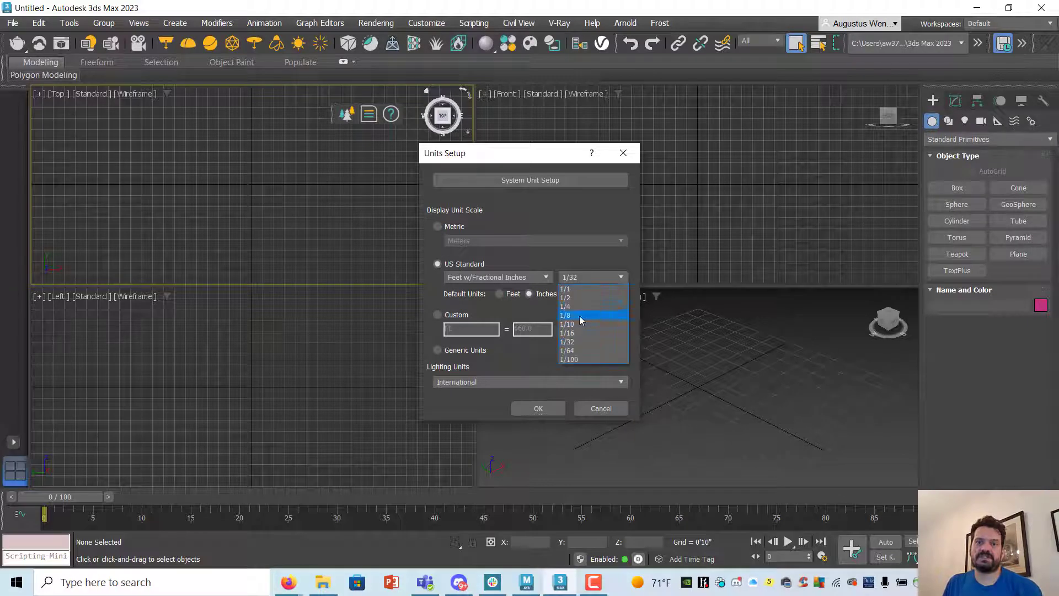
pyautogui.click(579, 307)
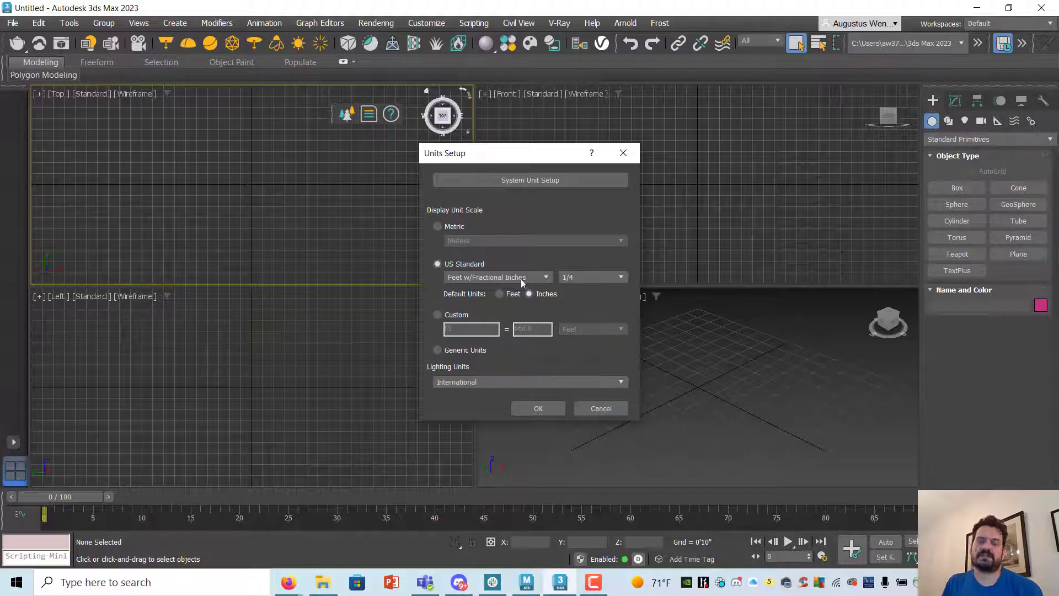
pyautogui.click(608, 280)
pyautogui.click(606, 318)
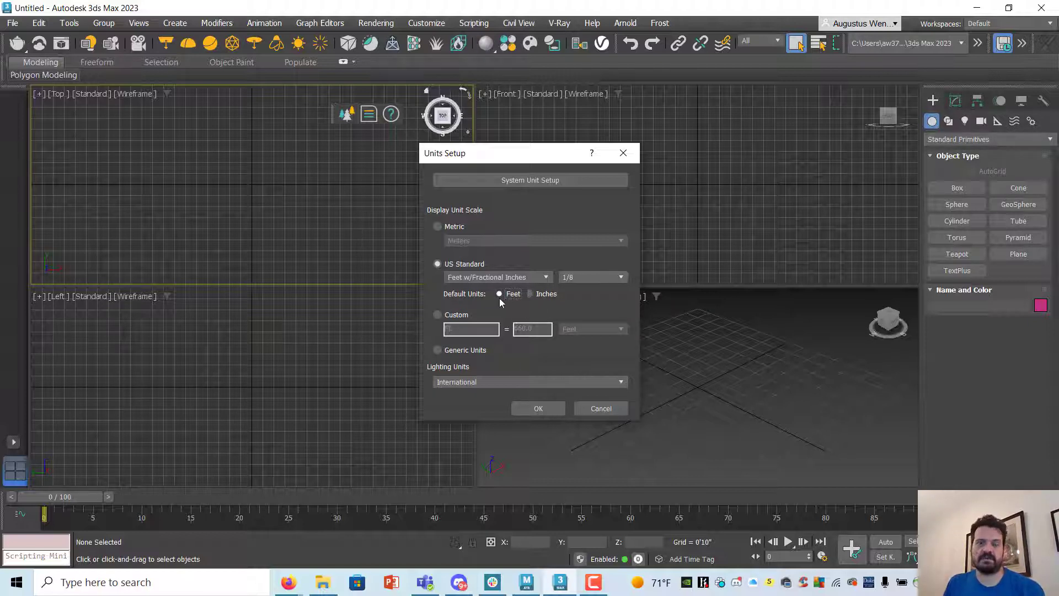
pyautogui.click(532, 293)
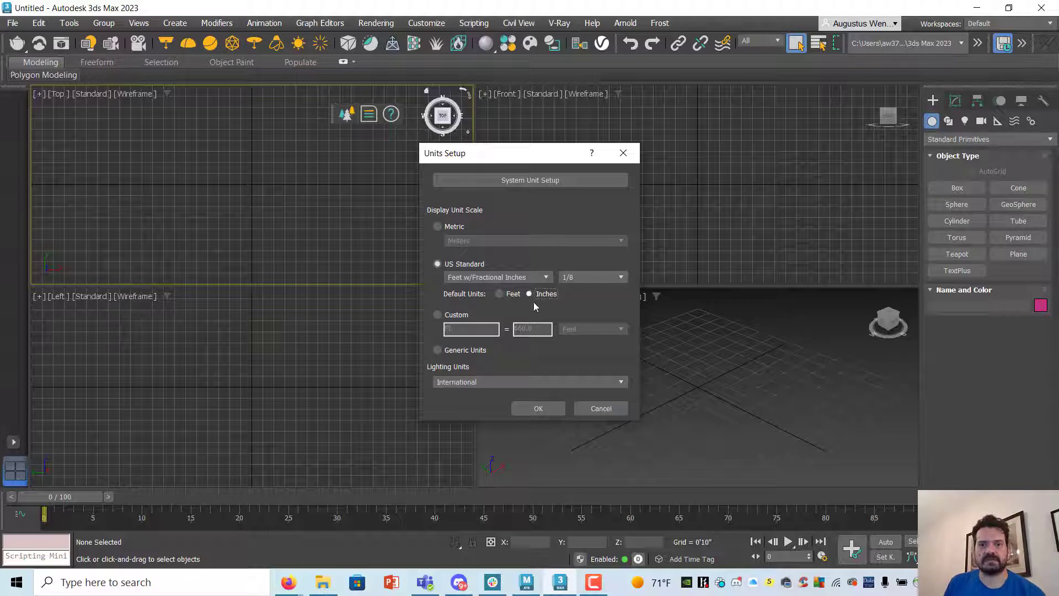
pyautogui.click(539, 408)
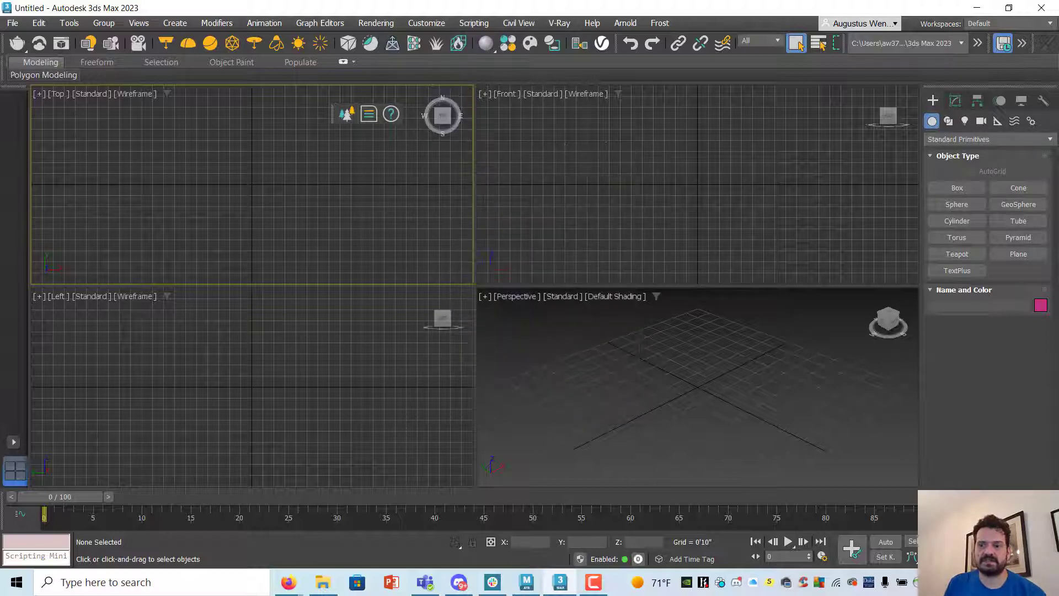
# Create a box in the Top view about 6'2 3/8" long, 6'9 4/8" wide and 0'10 3/8" high, around the origin.
pyautogui.hotkey('alt', 'w')
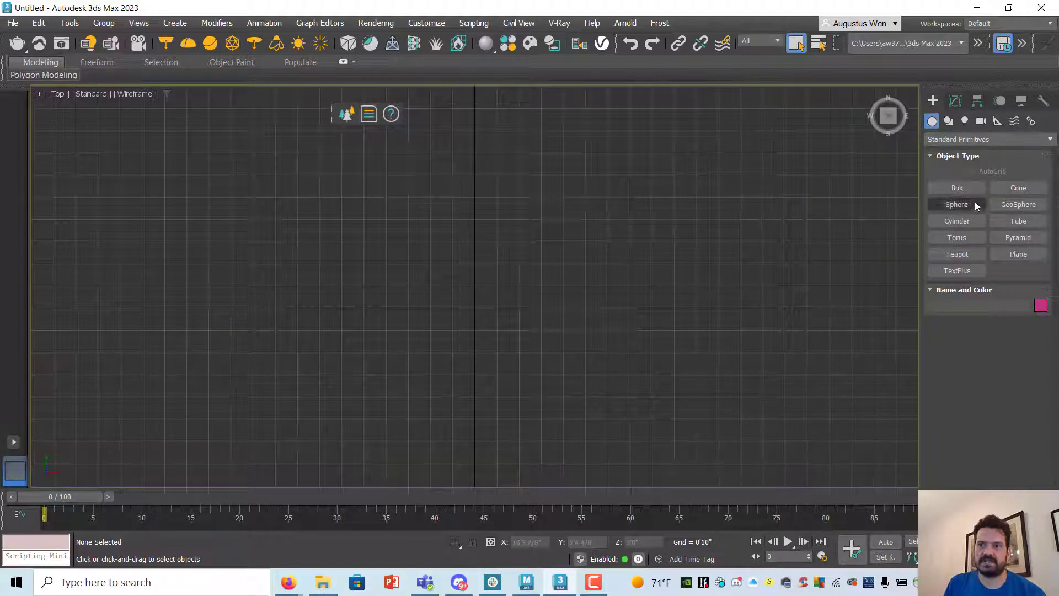
pyautogui.click(958, 187)
pyautogui.moveTo(385, 204); pyautogui.dragTo(474, 333)
pyautogui.moveTo(522, 368); pyautogui.dragTo(566, 370)
pyautogui.click(561, 346)
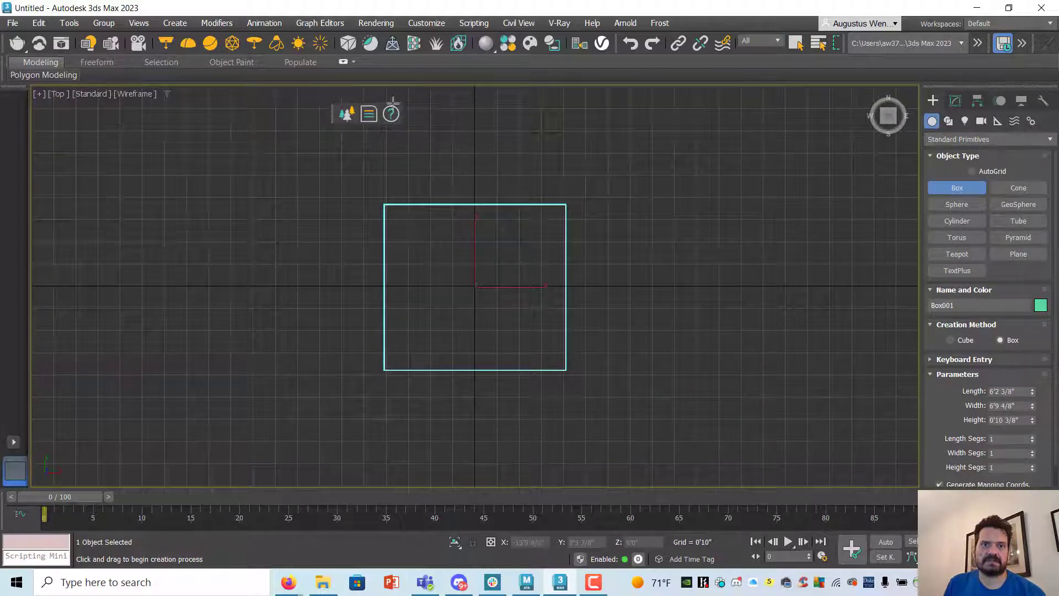
# Move the box onto the world origin by resetting its Y position to 0.
pyautogui.moveTo(621, 50); pyautogui.dragTo(13, 53)
pyautogui.click(275, 43)
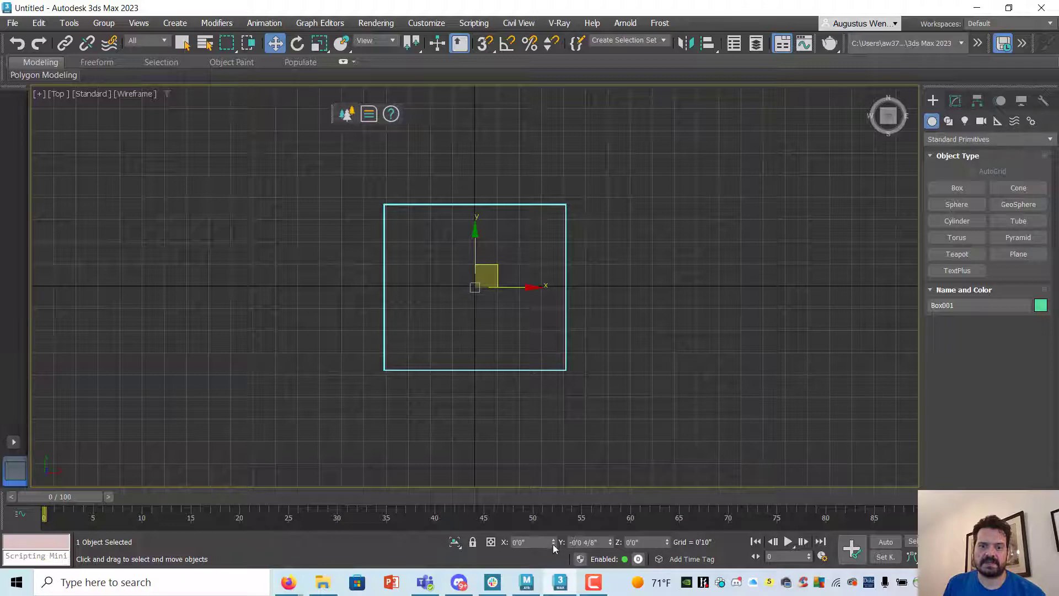
pyautogui.rightClick(611, 545)
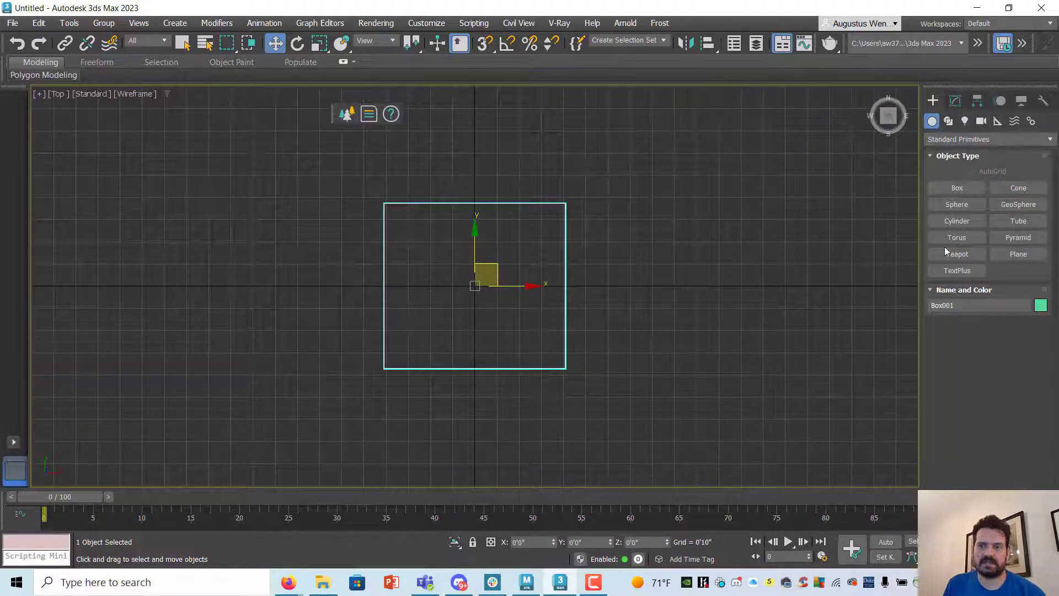
# Rename the box as Material Tray.
pyautogui.click(955, 100)
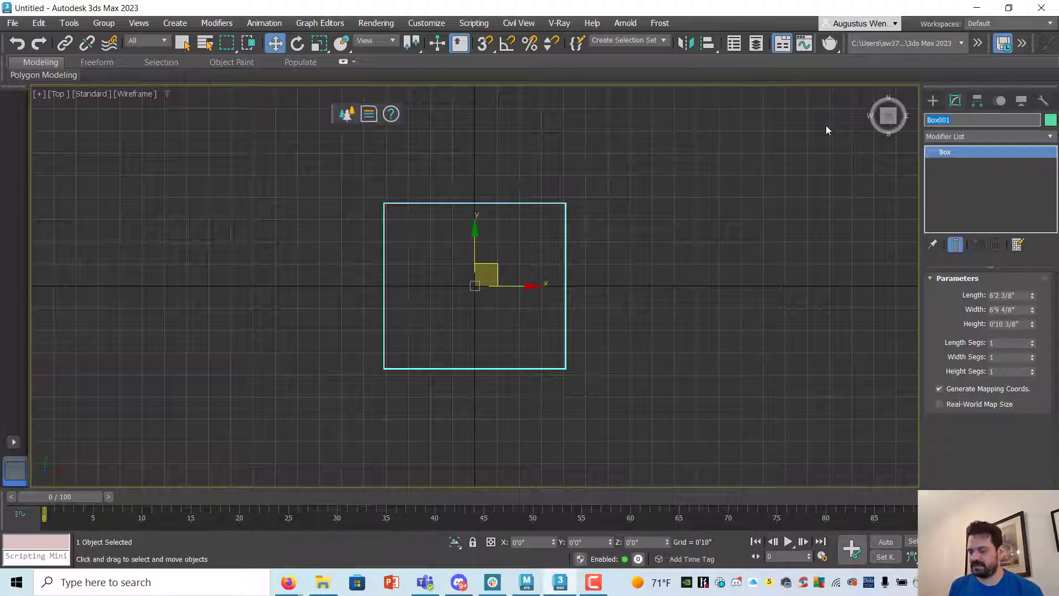
pyautogui.write('Material Tra')
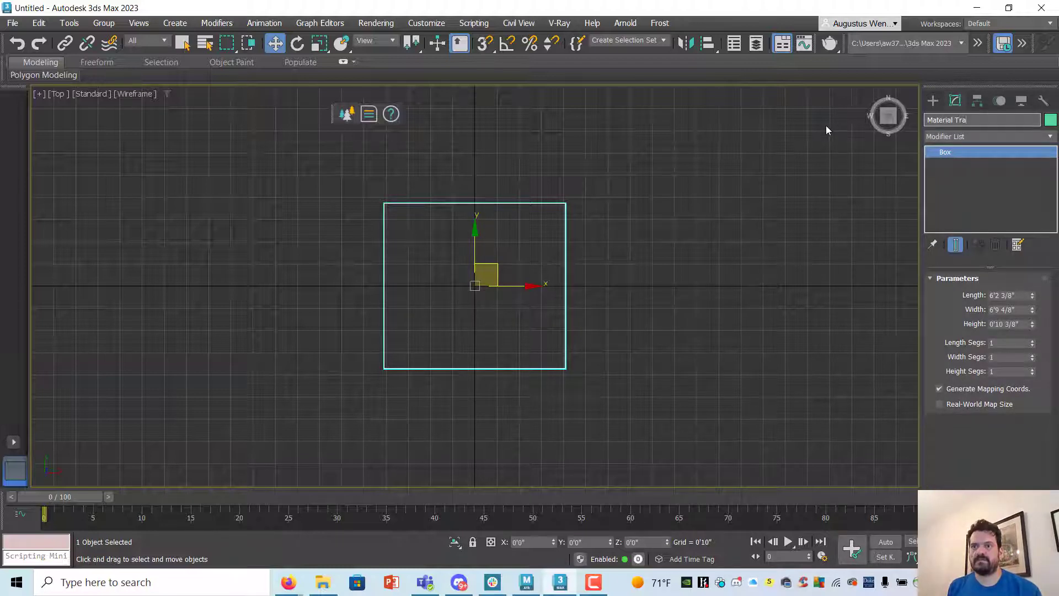
pyautogui.write('y')
pyautogui.press('Return')
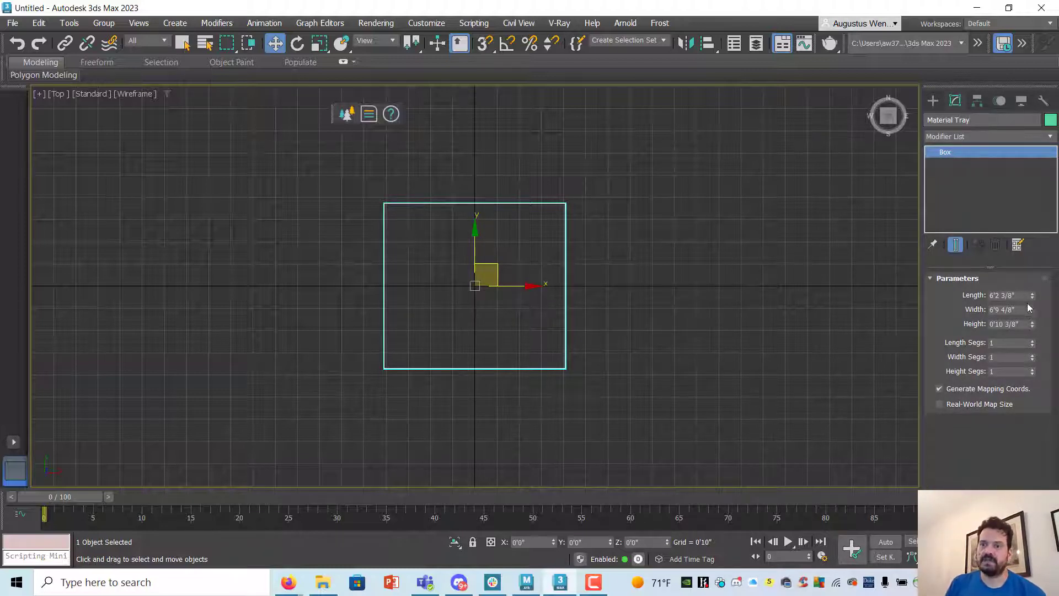
# Set the tray's length and width to 18" and its height to 2".
pyautogui.doubleClick(1007, 295)
pyautogui.write('18"')
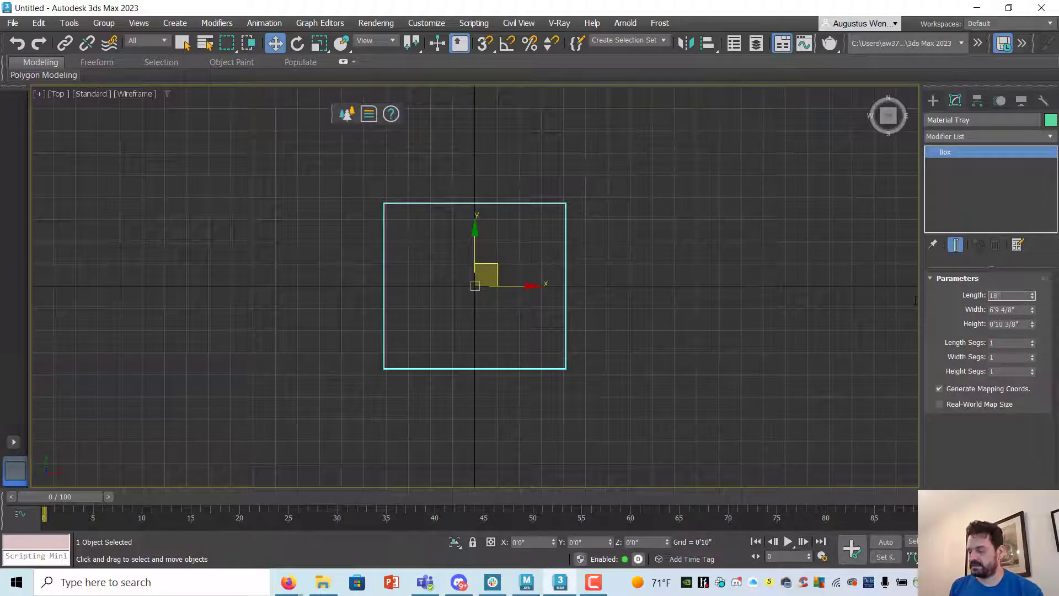
pyautogui.press('Tab')
pyautogui.write('18')
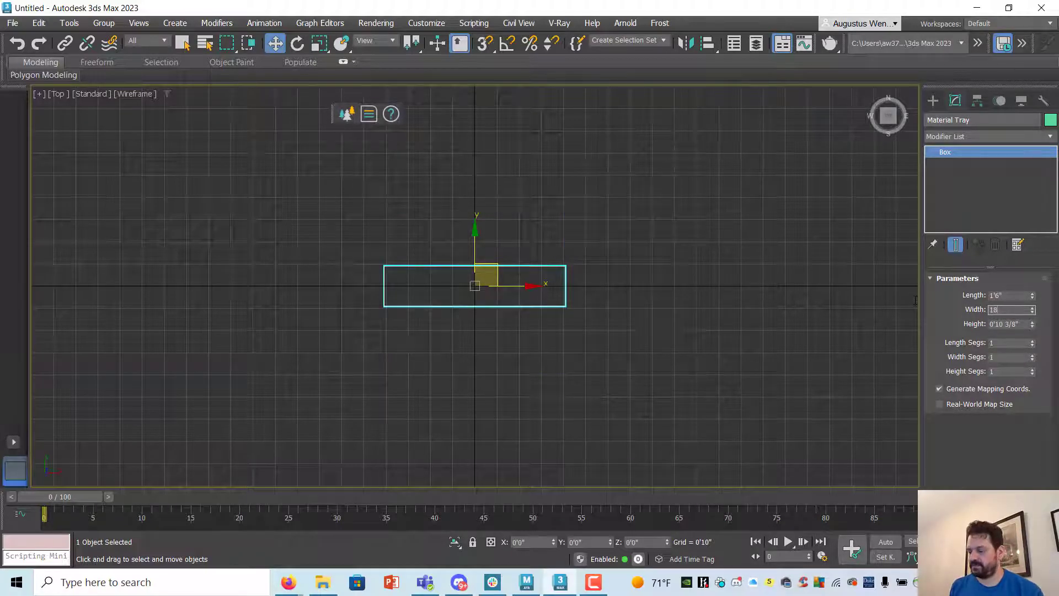
pyautogui.press('Tab')
pyautogui.write('2')
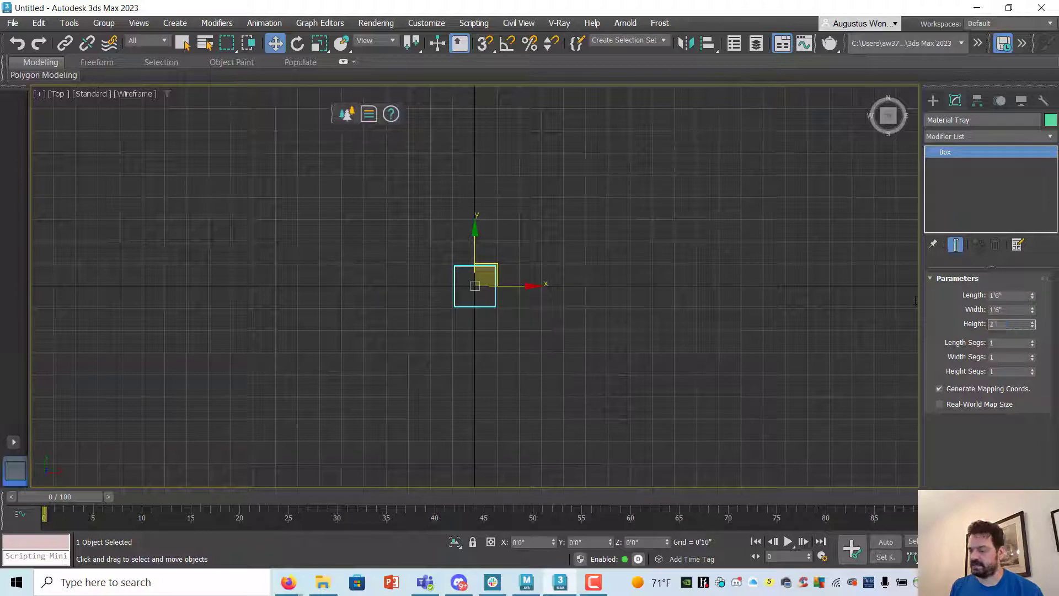
pyautogui.press('Return')
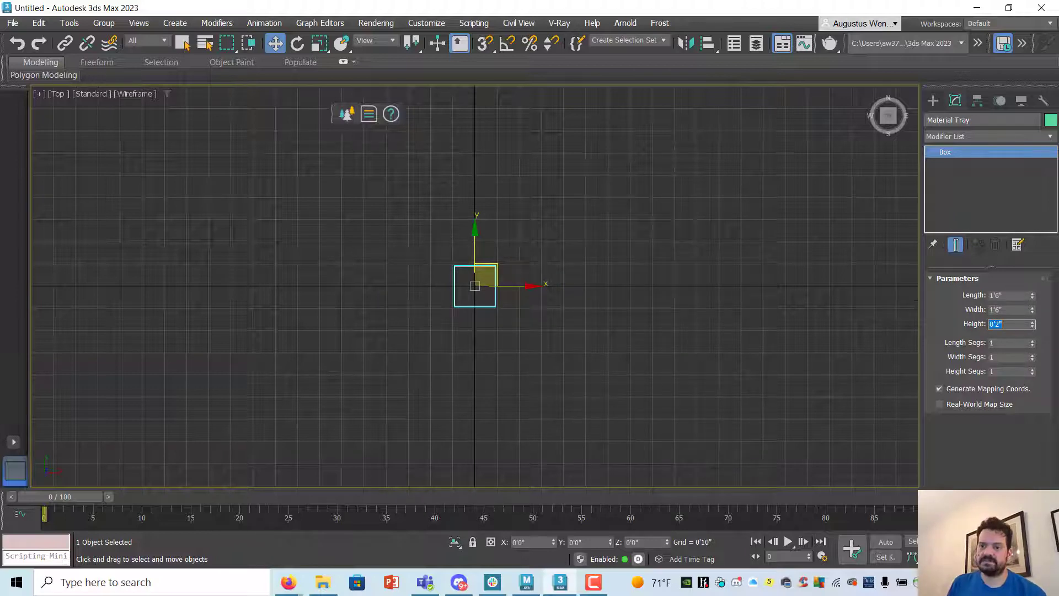
# Add an Edit Poly modifier to the Material Tray, working in the Perspective view.
pyautogui.hotkey('alt', 'w')
pyautogui.press('z')
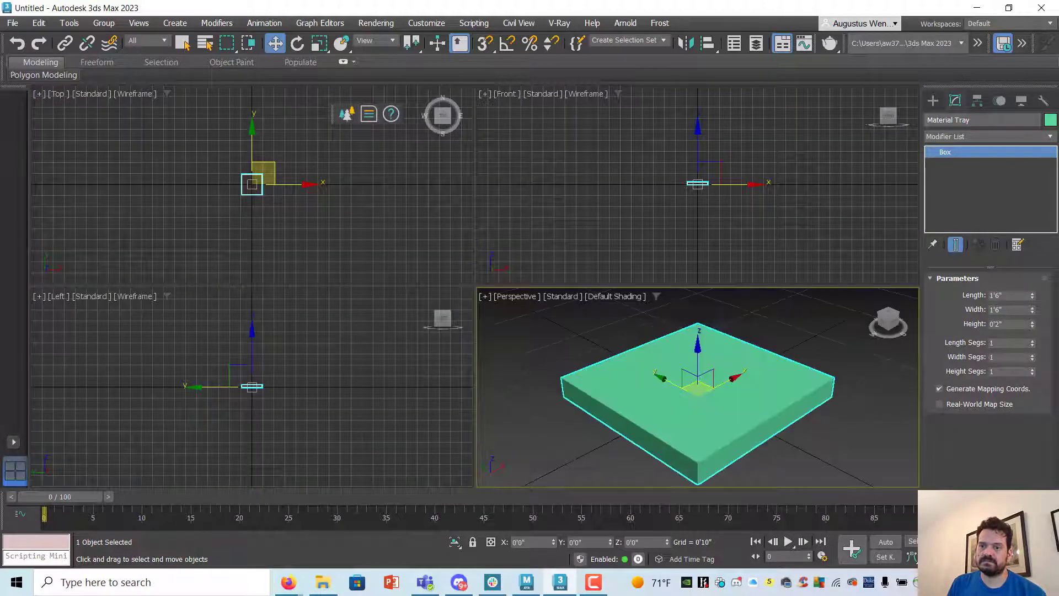
pyautogui.hotkey('alt', 'w')
pyautogui.click(985, 137)
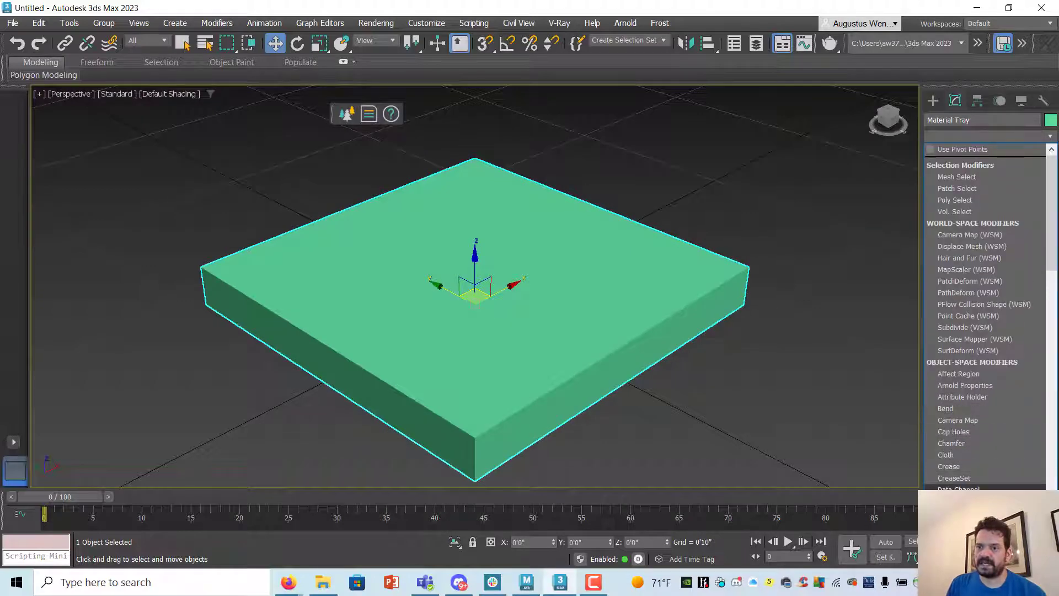
pyautogui.scroll(-3, 997, 481)
pyautogui.click(986, 486)
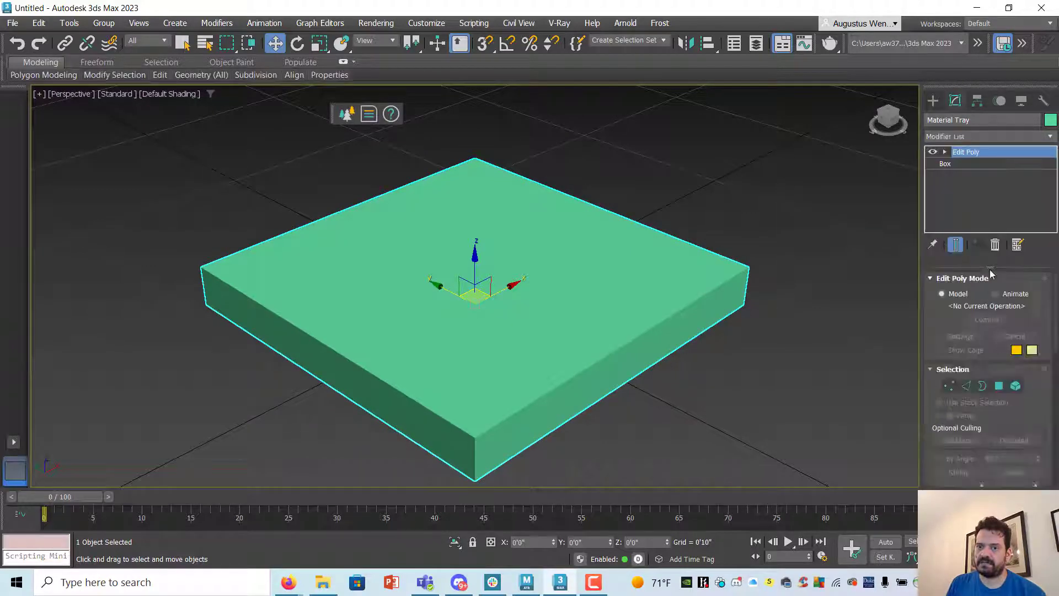
# Inset the tray's top polygon by 0.5".
pyautogui.click(1000, 386)
pyautogui.click(453, 286)
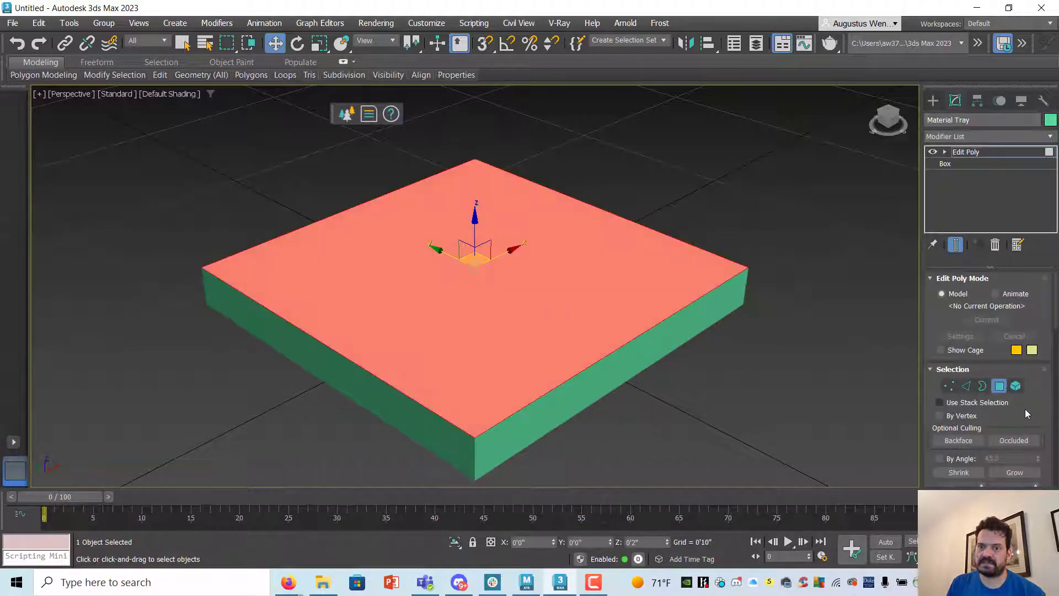
pyautogui.moveTo(921, 360); pyautogui.dragTo(761, 356)
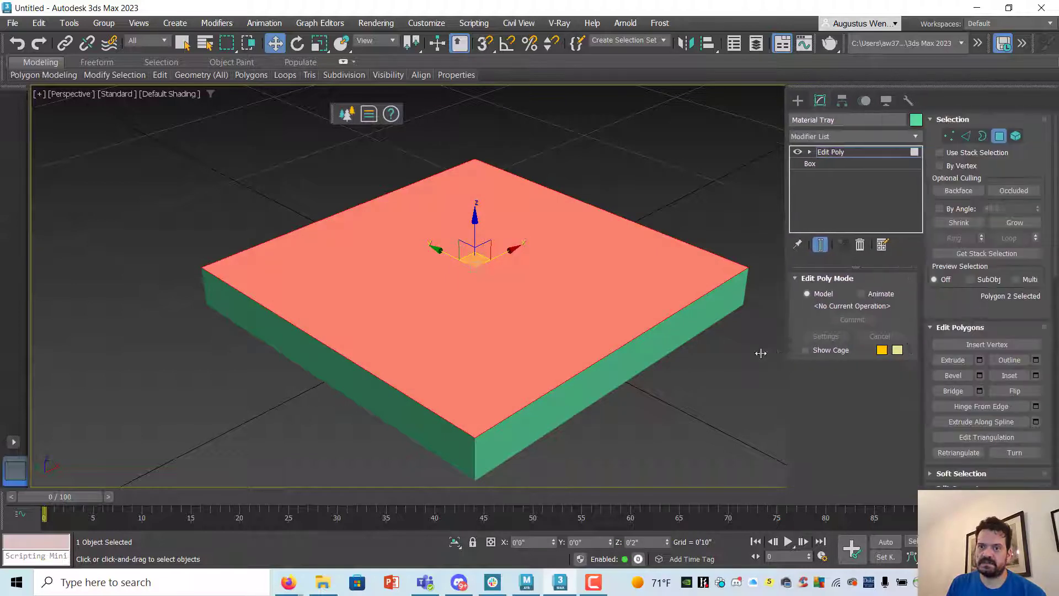
pyautogui.click(1027, 376)
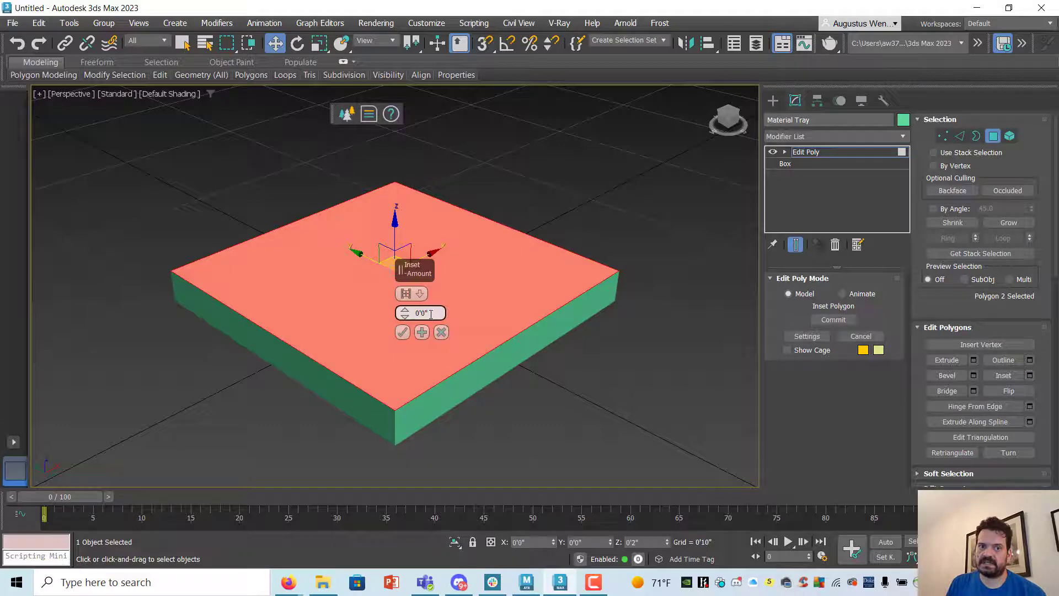
pyautogui.write('.5')
pyautogui.press('Return')
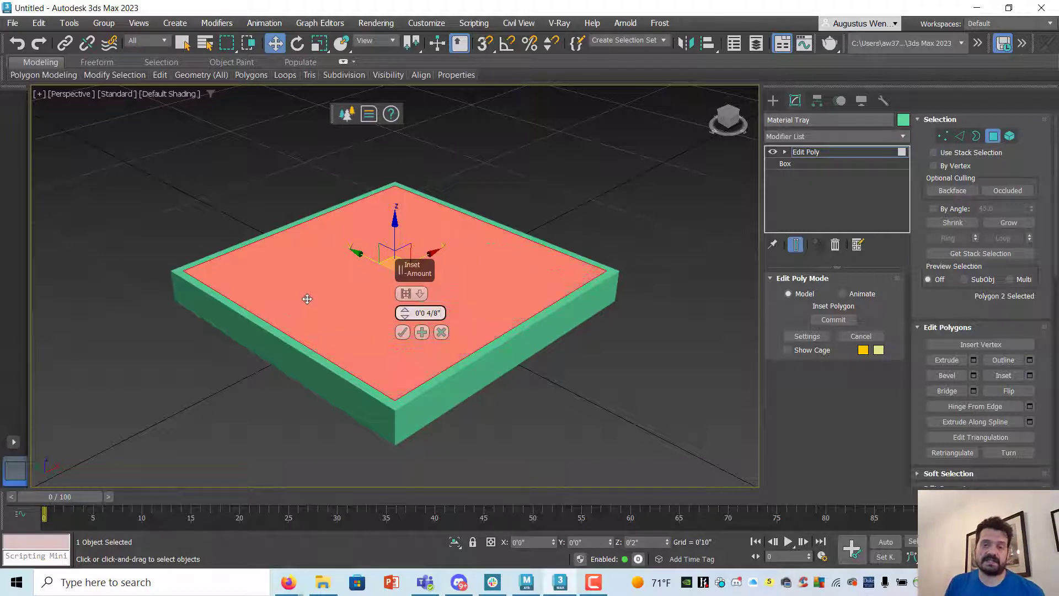
pyautogui.click(402, 333)
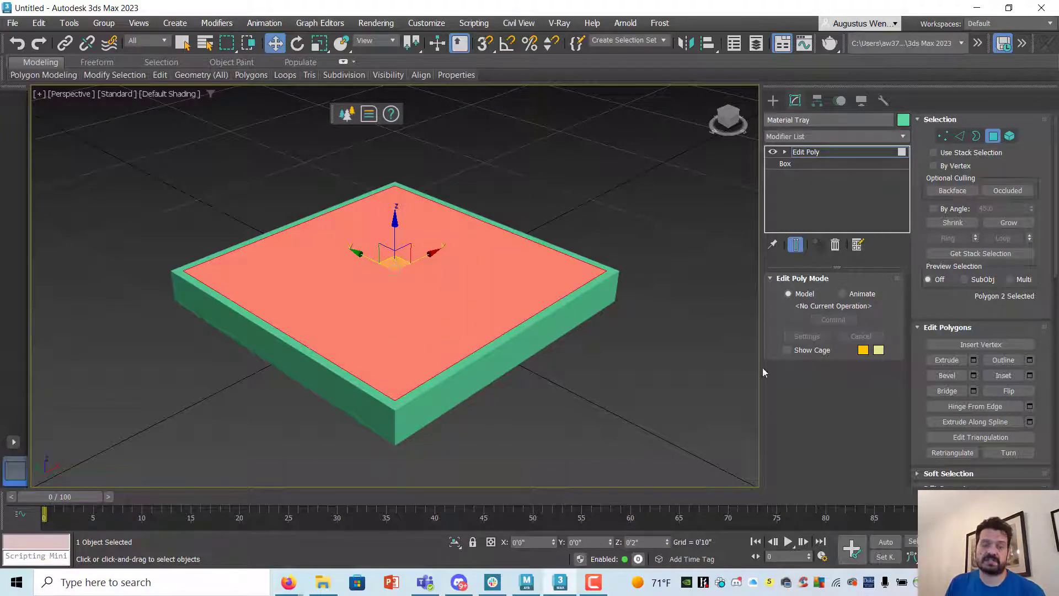
# Extrude the inset top polygon by -1.5" to hollow out the tray, and leave polygon editing.
pyautogui.click(974, 360)
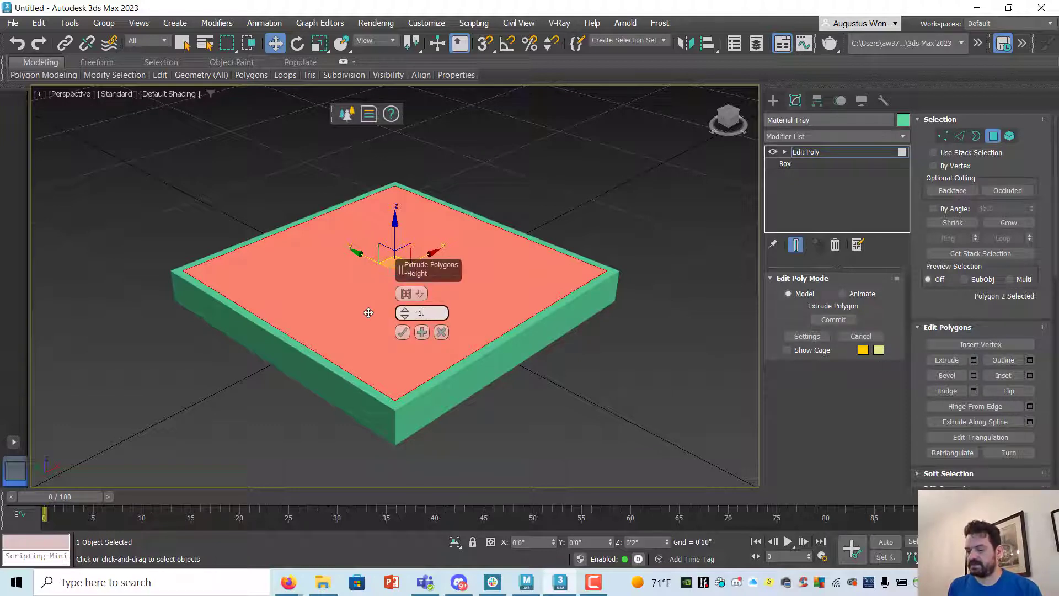
pyautogui.press('Return')
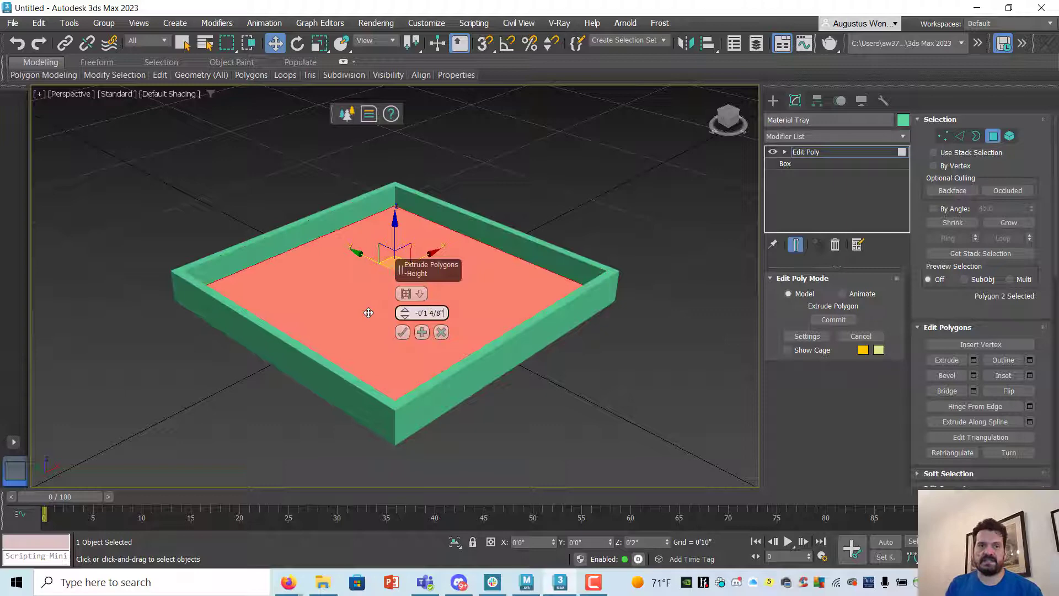
pyautogui.click(402, 333)
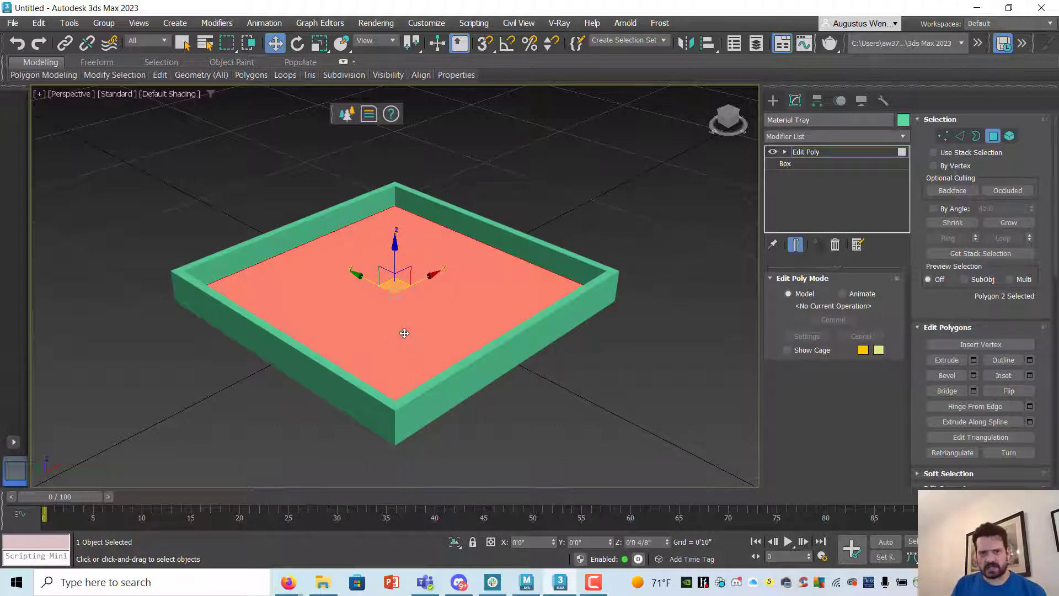
pyautogui.click(993, 136)
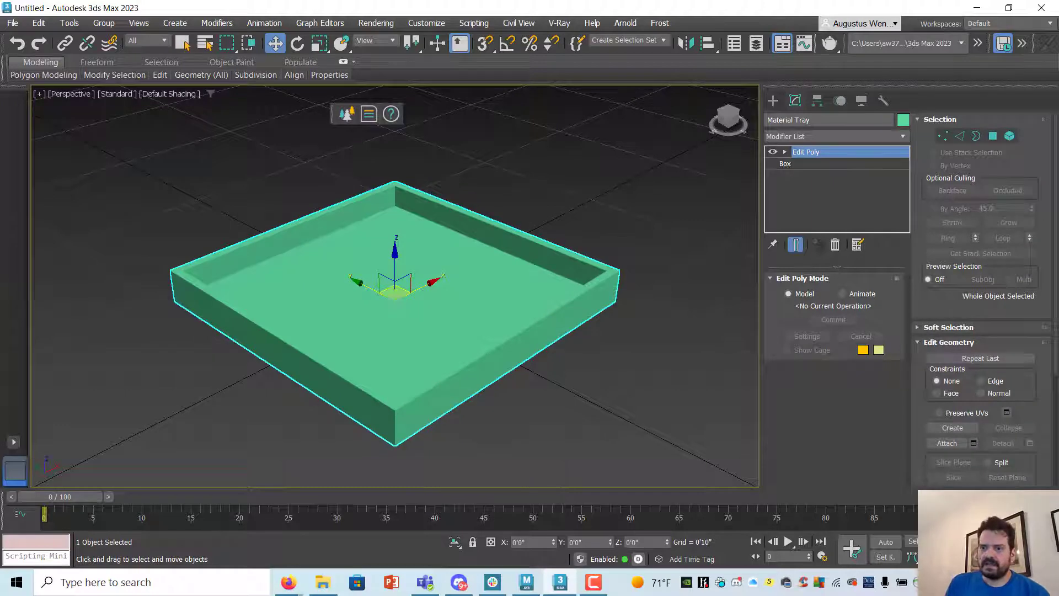
# Draw a standard box about 4 5/8" by 4 3/8" and 1 6/8" high in the tray's upper-left corner, working in the Top view.
pyautogui.hotkey('alt', 'w')
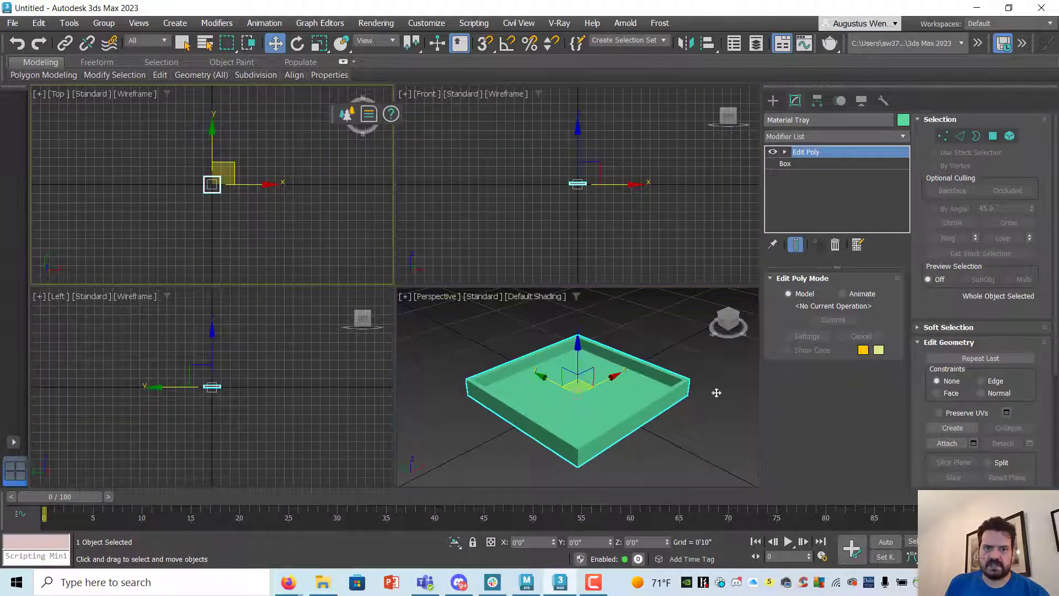
pyautogui.hotkey('alt', 'w')
pyautogui.press('z')
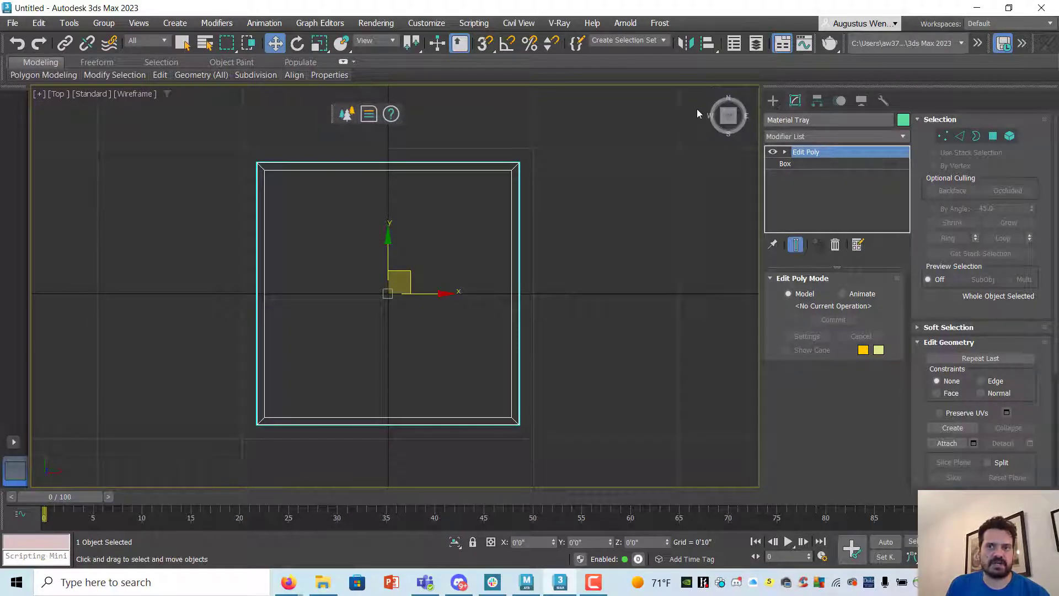
pyautogui.click(771, 101)
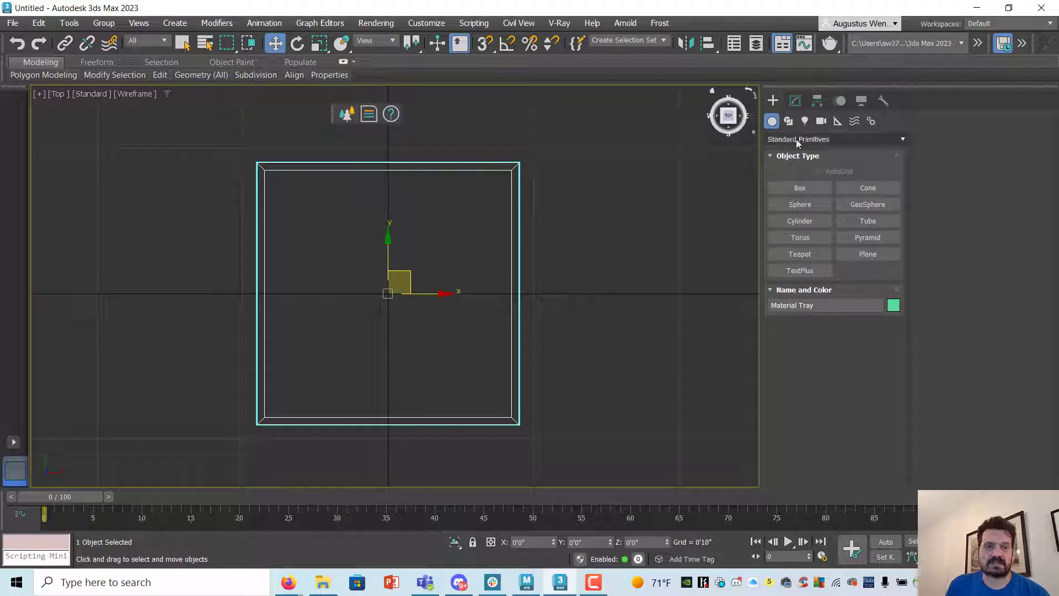
pyautogui.click(806, 190)
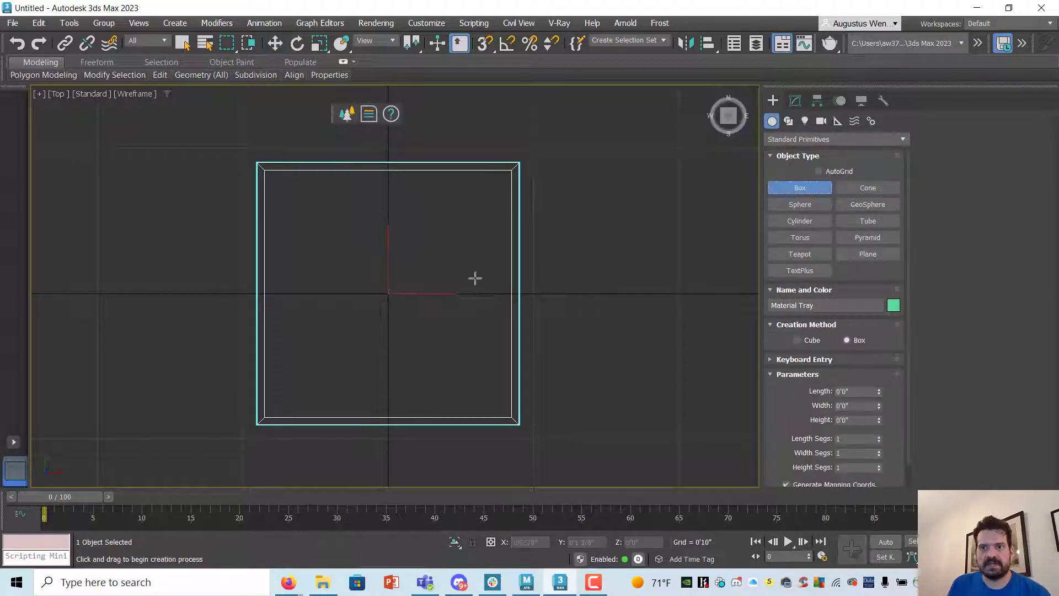
pyautogui.click(800, 139)
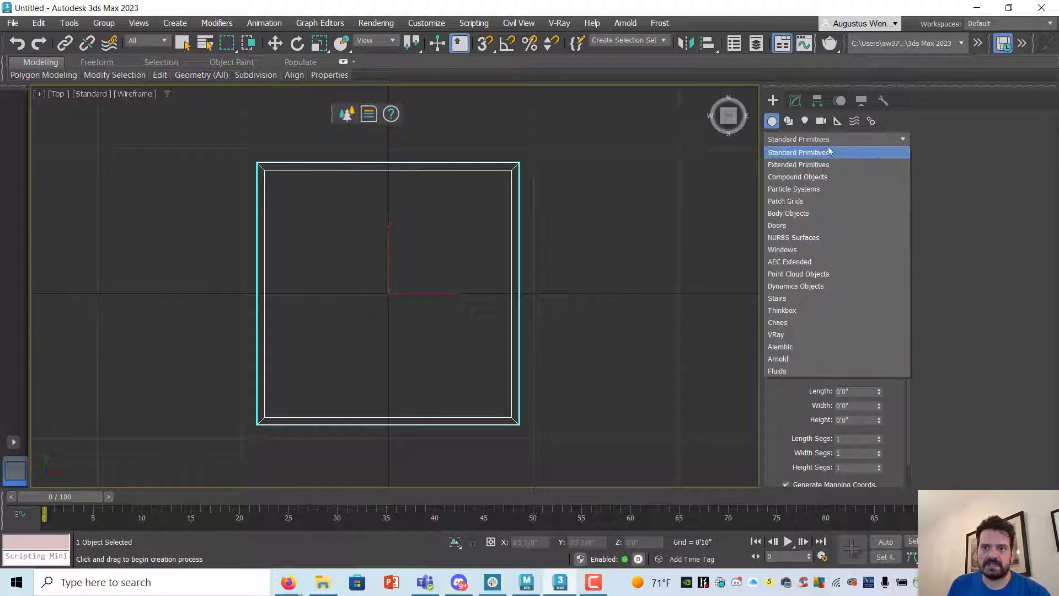
pyautogui.click(822, 153)
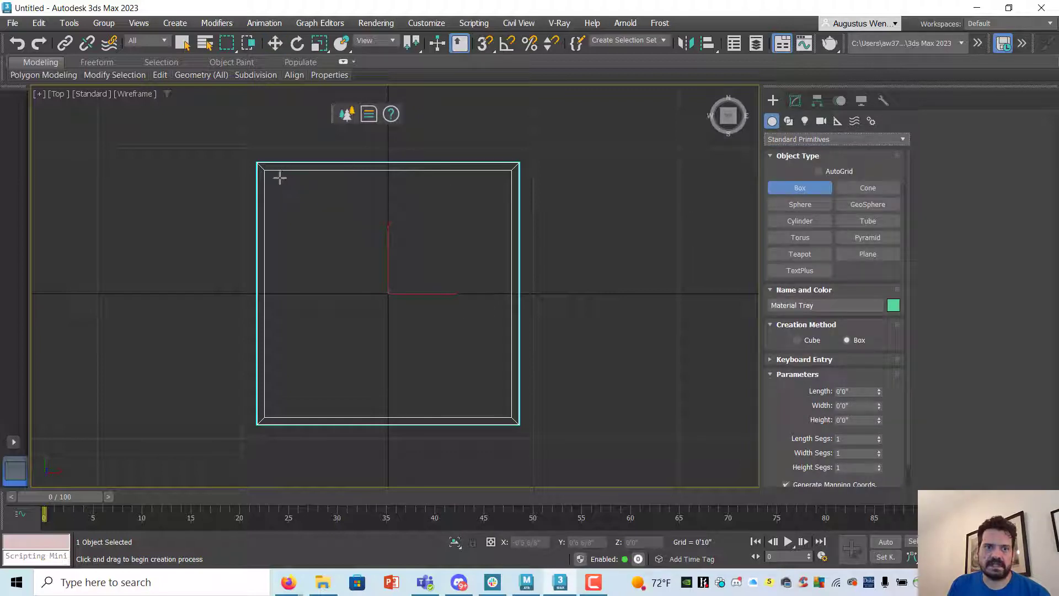
pyautogui.moveTo(271, 174); pyautogui.dragTo(336, 243)
pyautogui.click(333, 213)
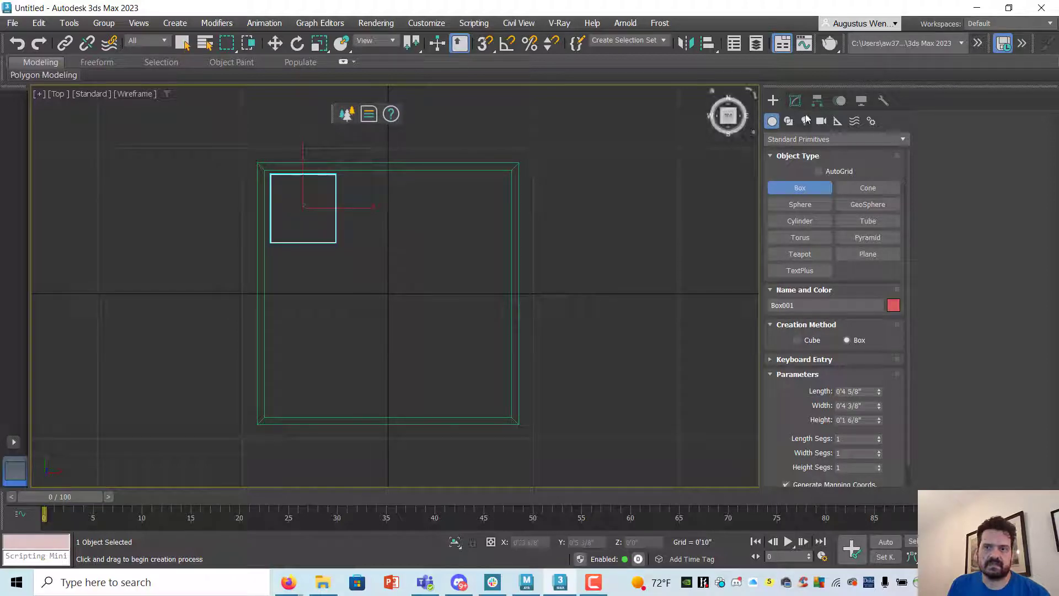
# Set the new box's length and width to 4" and its height to 2".
pyautogui.click(795, 100)
pyautogui.doubleClick(858, 295)
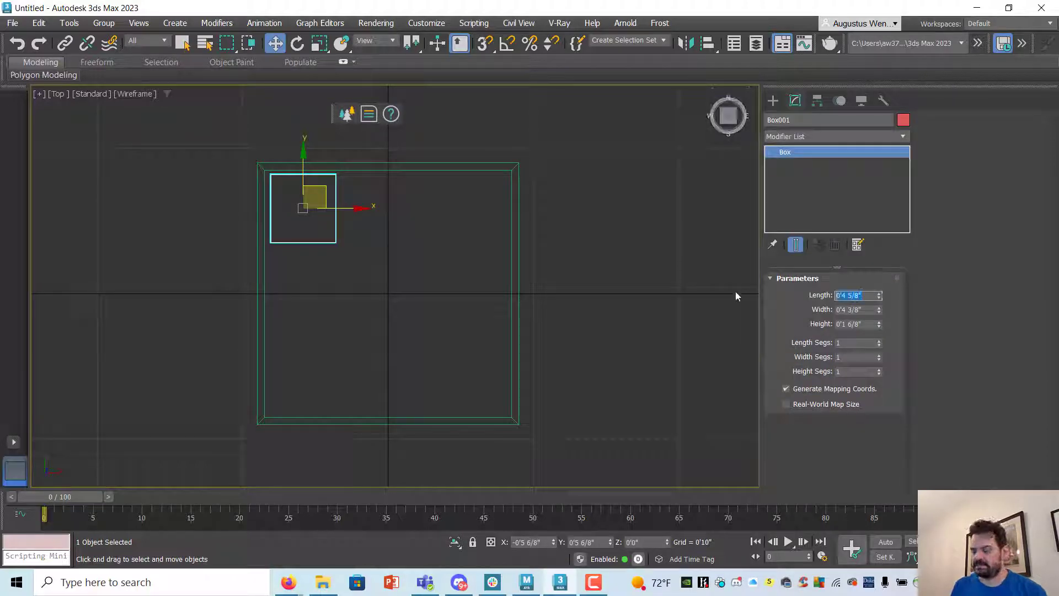
pyautogui.write('4')
pyautogui.press('Tab')
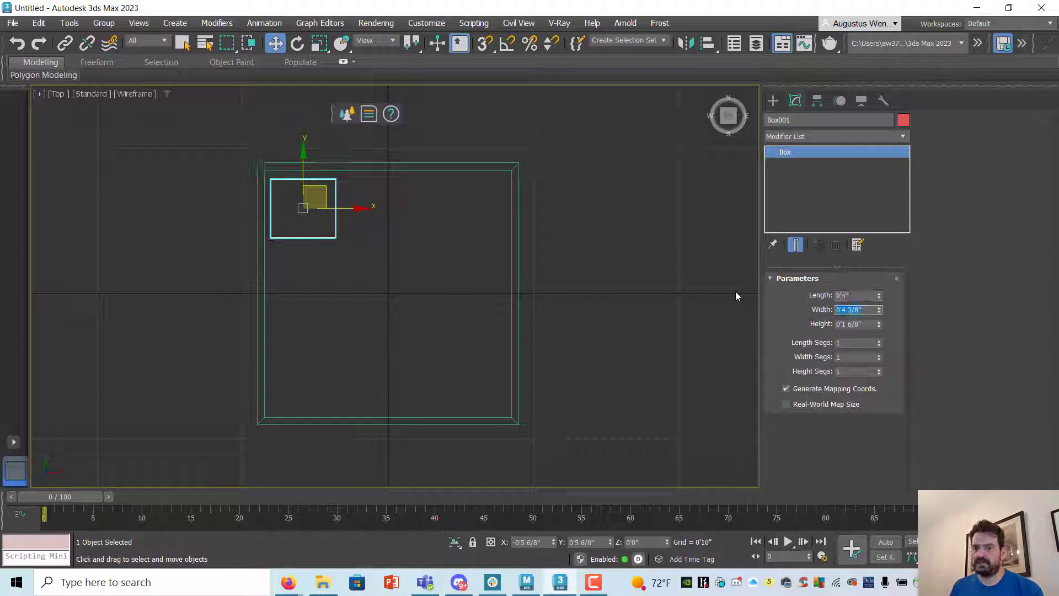
pyautogui.write('4')
pyautogui.press('Tab')
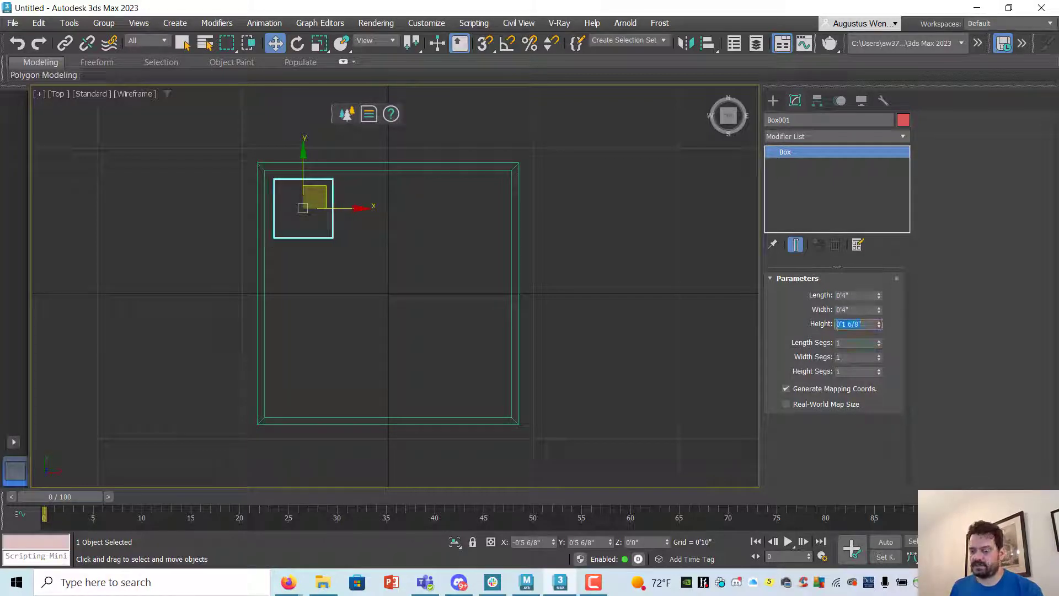
pyautogui.write('2')
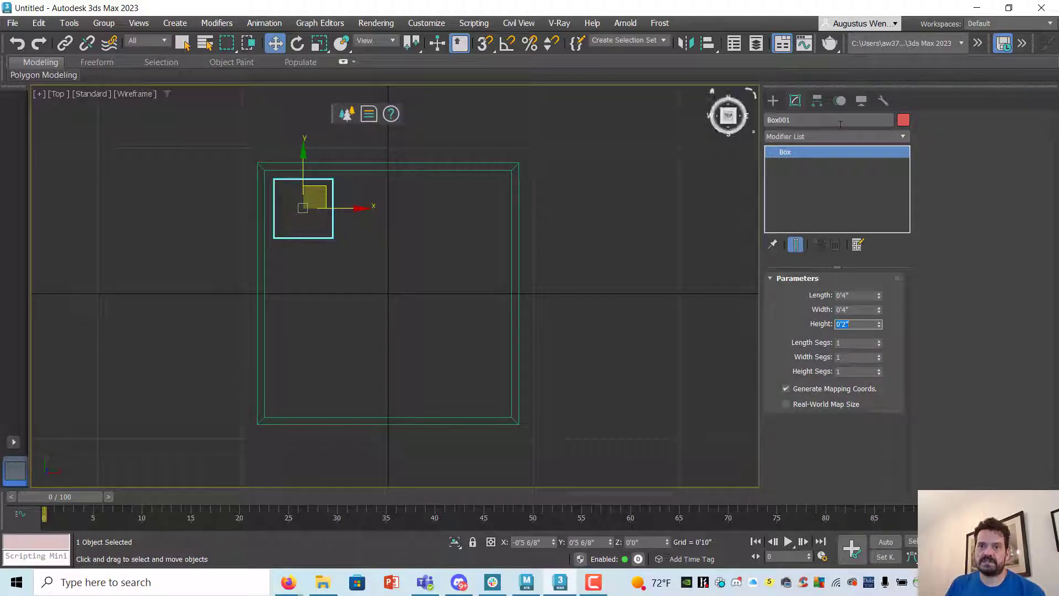
# Rename the small box as Box Sample.
pyautogui.moveTo(800, 121); pyautogui.dragTo(644, 130)
pyautogui.write('Box')
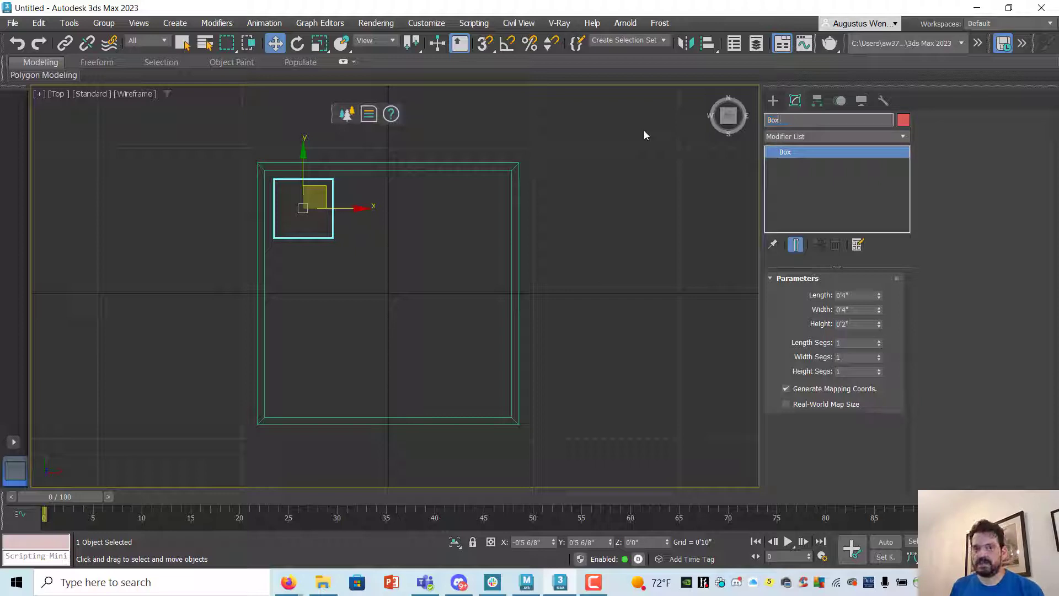
pyautogui.write(' Sample')
pyautogui.press('Return')
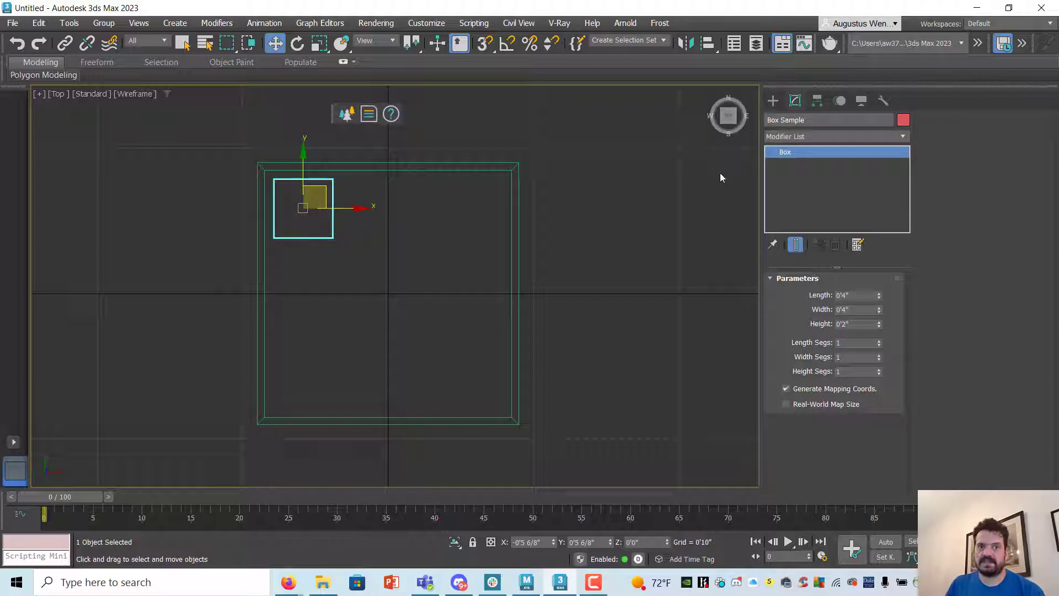
# Draw a ChamferBox about 4 1/8" square and 5/8" high beside Box Sample, along the tray's upper edge.
pyautogui.click(773, 100)
pyautogui.click(795, 139)
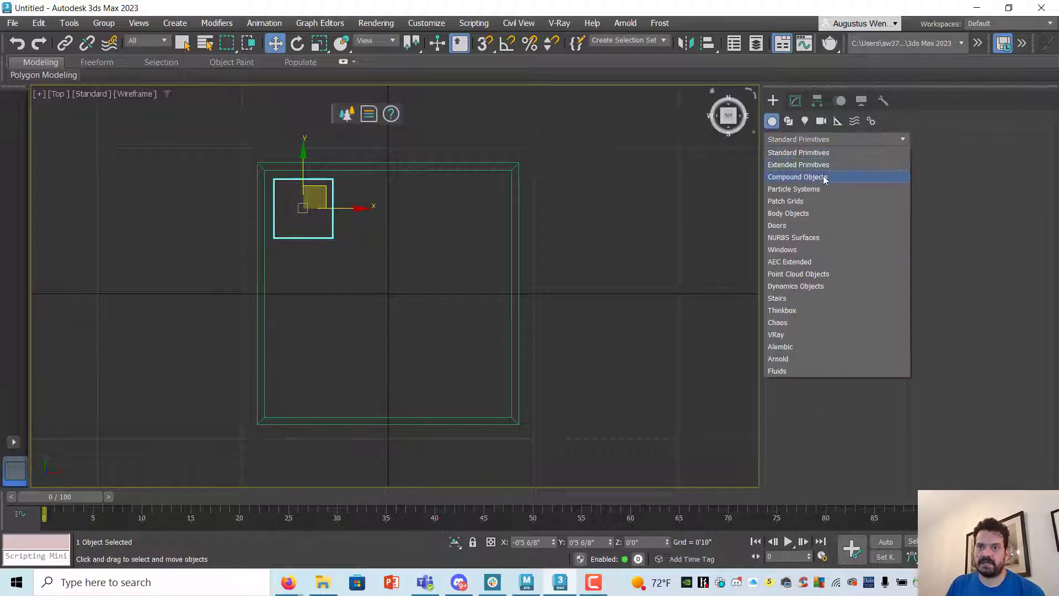
pyautogui.click(825, 176)
pyautogui.click(825, 139)
pyautogui.click(826, 164)
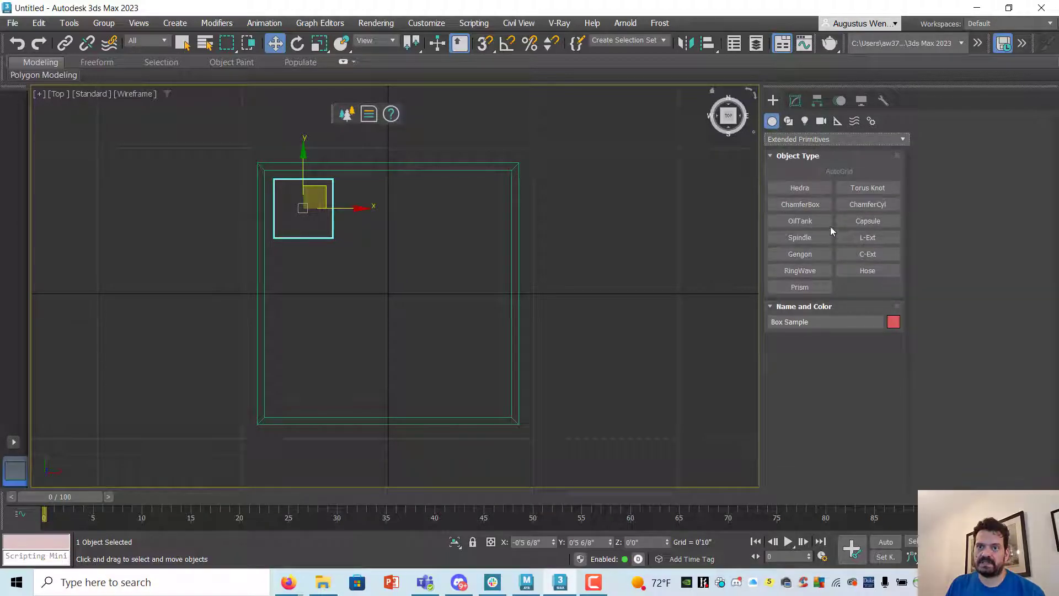
pyautogui.click(809, 205)
pyautogui.moveTo(341, 177); pyautogui.dragTo(402, 239)
pyautogui.click(406, 230)
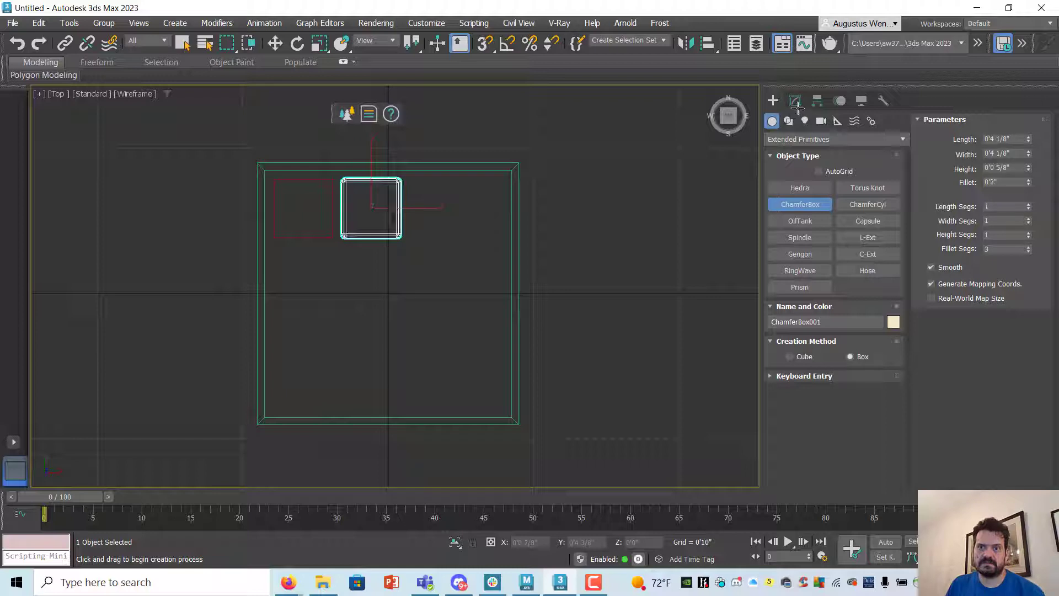
# Set the chamfer box's length and width to 4" and its height to 2".
pyautogui.click(796, 102)
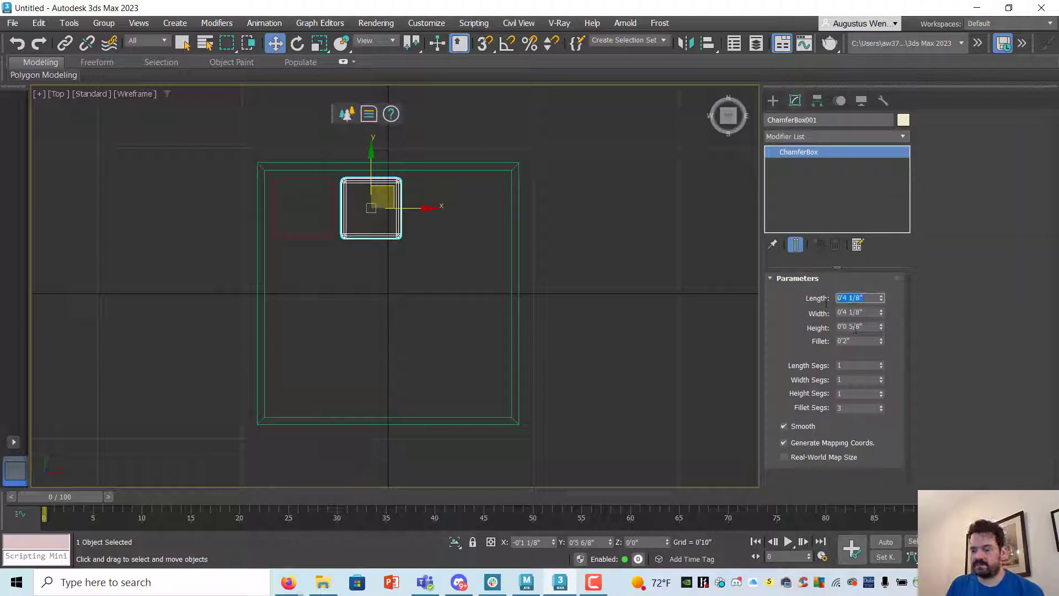
pyautogui.write('4')
pyautogui.press('Tab')
pyautogui.write('4')
pyautogui.press('Tab')
pyautogui.write('2')
pyautogui.press('Tab')
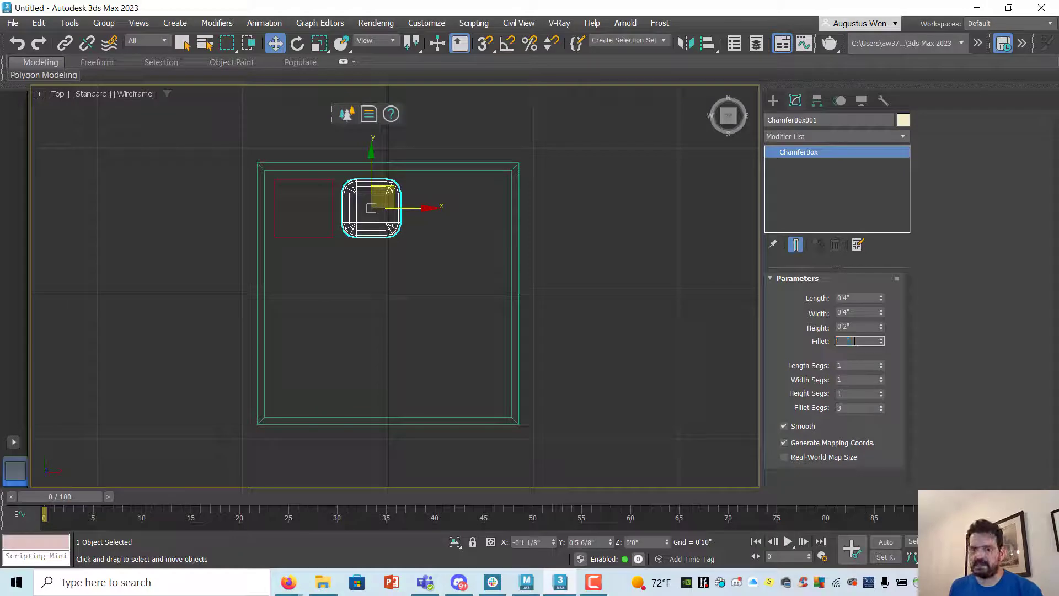
# Set the chamfer box's fillet to 0.125" with 5 fillet segments.
pyautogui.write('.125')
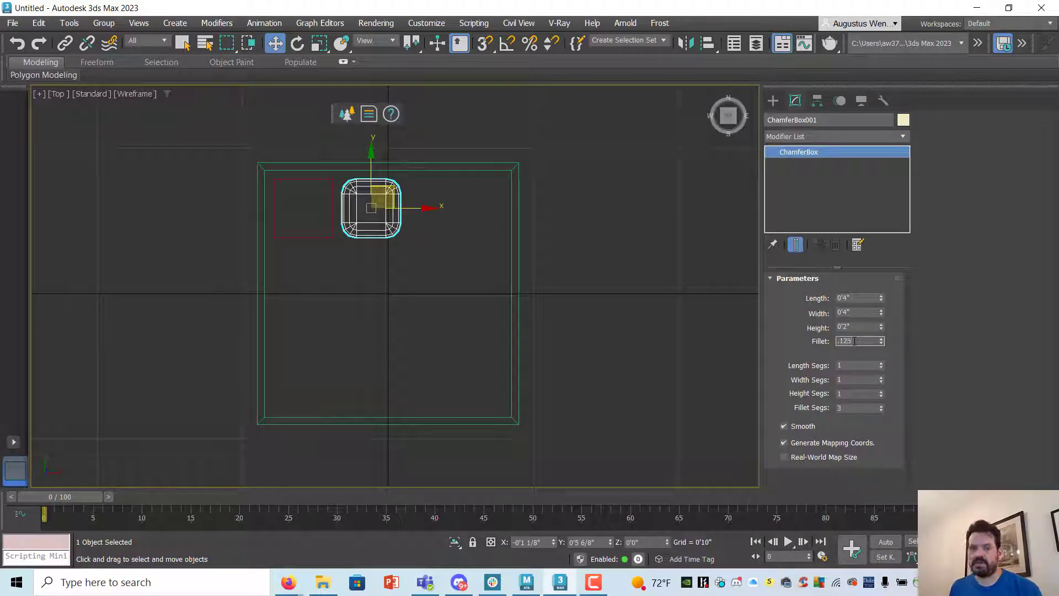
pyautogui.press('Return')
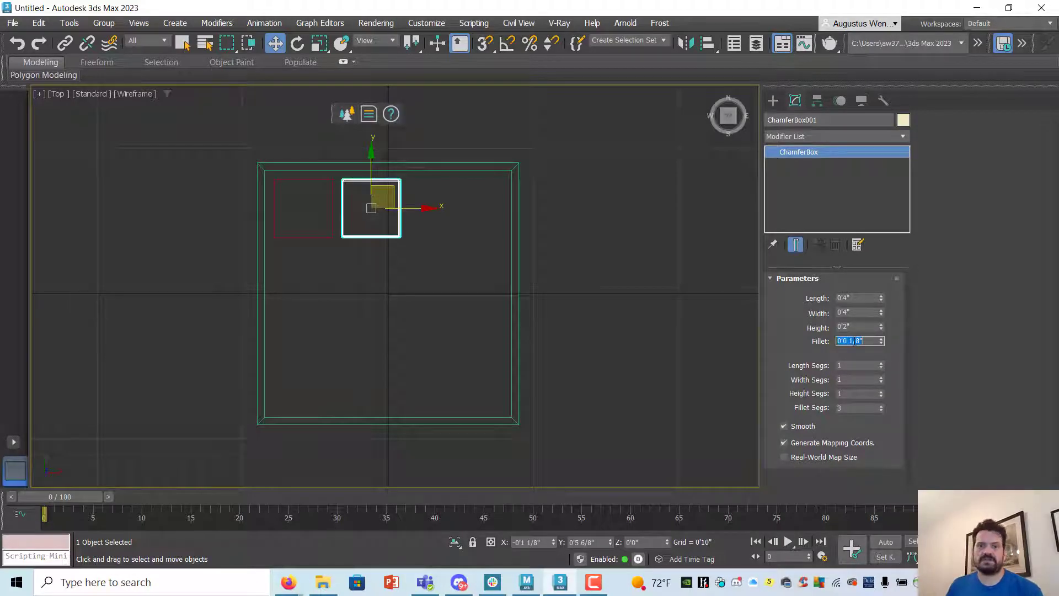
pyautogui.click(881, 405)
pyautogui.click(881, 406)
pyautogui.scroll(3, 359, 220)
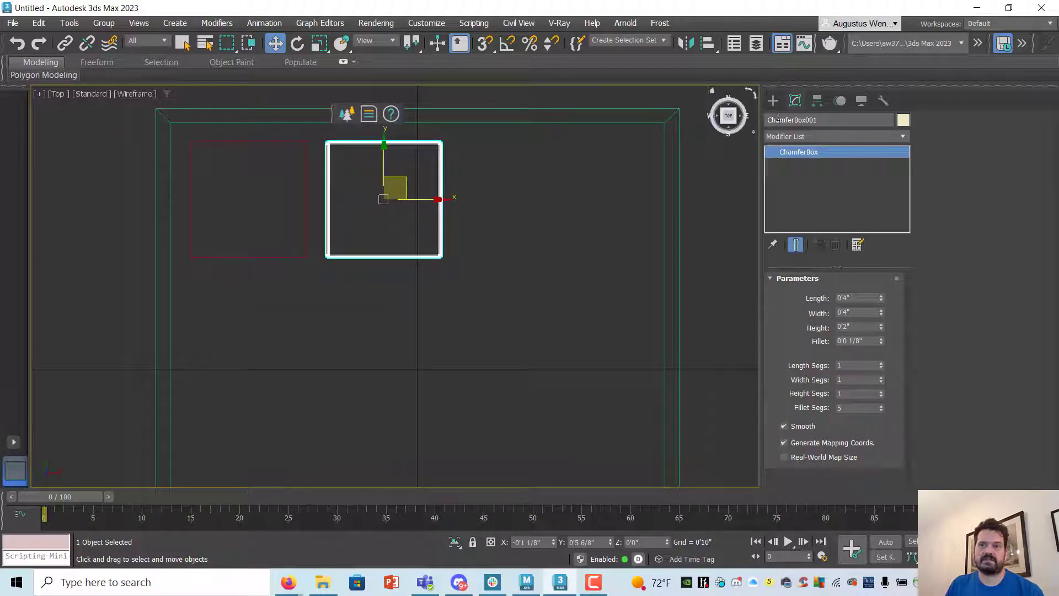
# Draw a standard sphere with a radius of about 3" beside the chamfer box and move it toward the tray's upper-right corner.
pyautogui.click(773, 101)
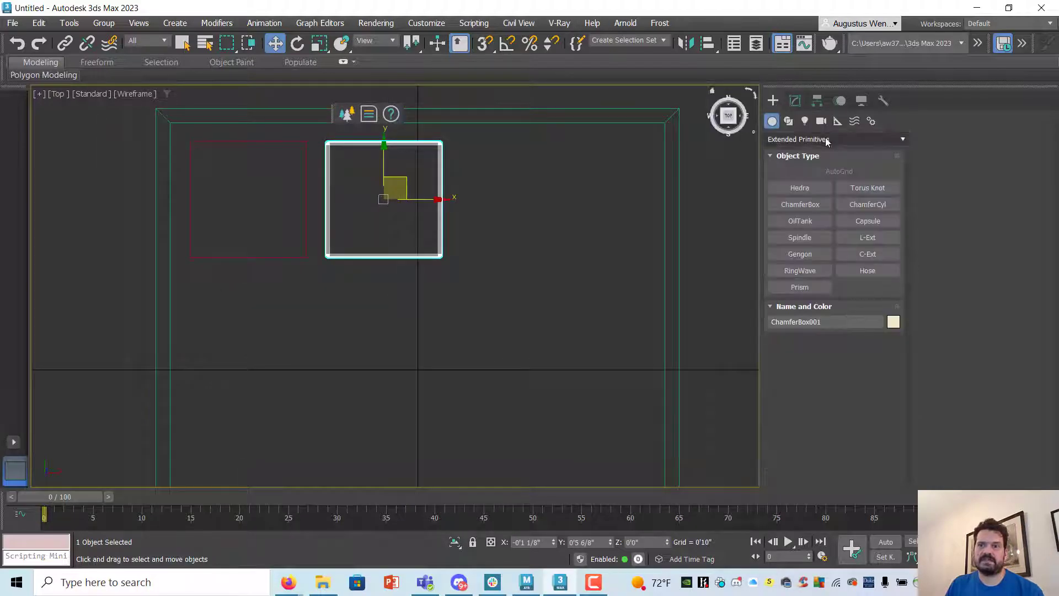
pyautogui.click(796, 141)
pyautogui.click(796, 155)
pyautogui.click(800, 204)
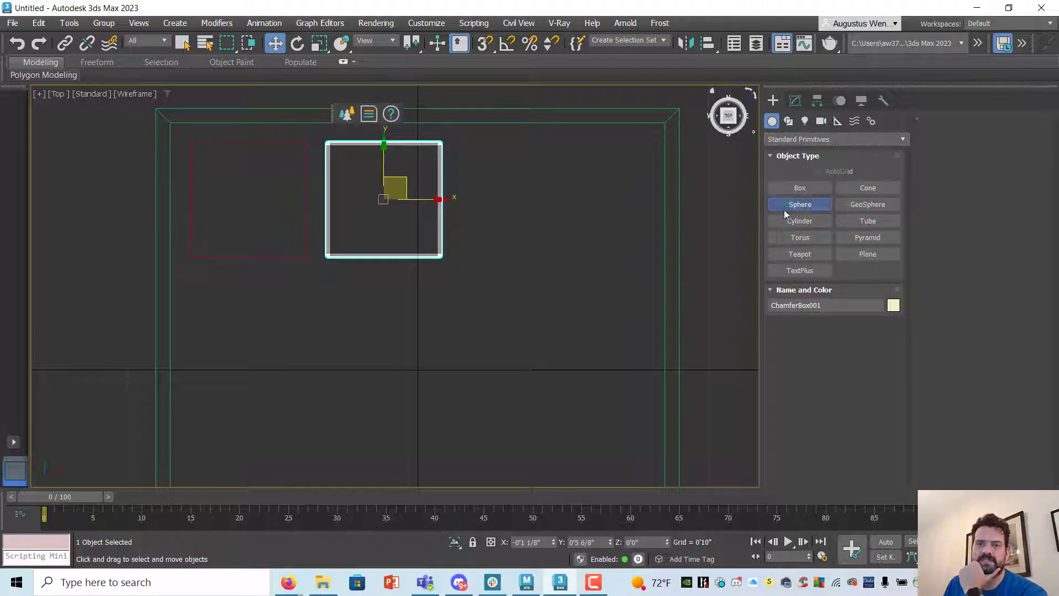
pyautogui.moveTo(509, 194); pyautogui.dragTo(592, 230)
pyautogui.click(275, 43)
pyautogui.moveTo(532, 181); pyautogui.dragTo(598, 204)
# Draw a cylinder about 1 4/8" in radius and 3 1/8" high below Box Sample, next to the tray's left wall.
pyautogui.click(822, 221)
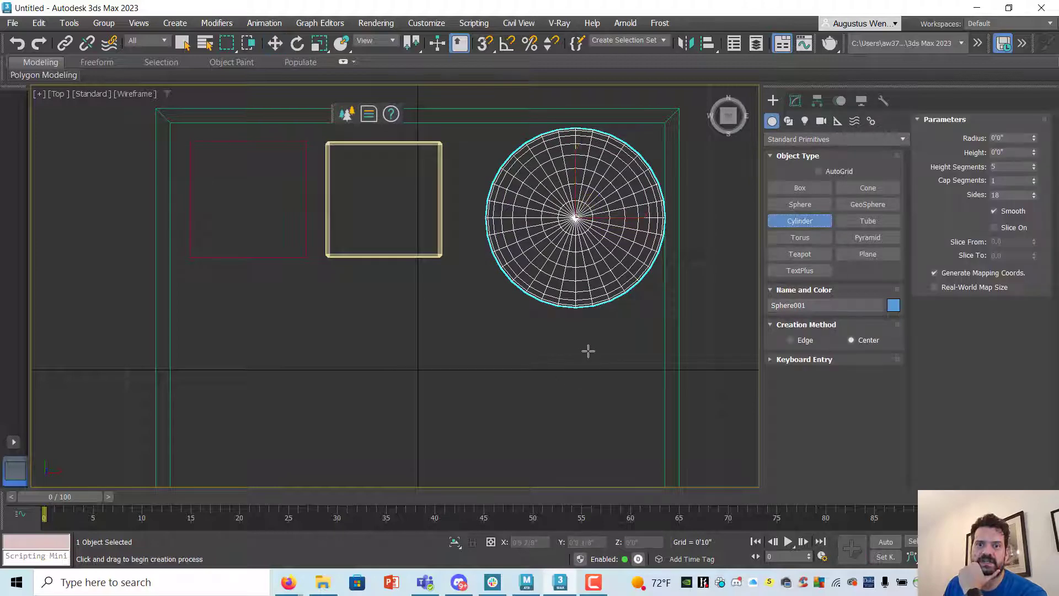
pyautogui.moveTo(587, 350); pyautogui.dragTo(572, 241, button='middle')
pyautogui.scroll(-2, 569, 246)
pyautogui.moveTo(561, 247); pyautogui.dragTo(591, 228)
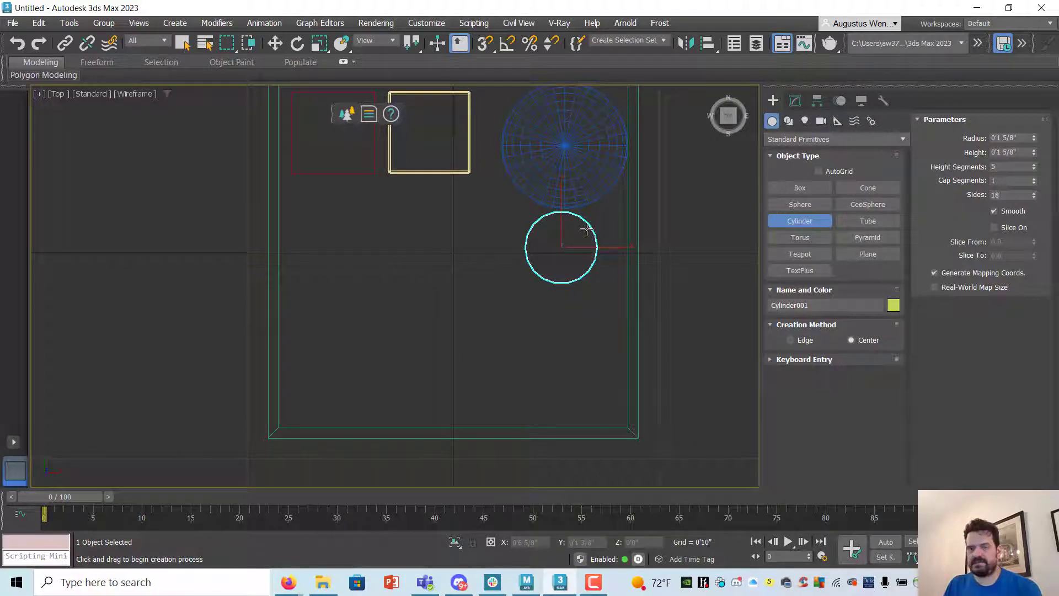
pyautogui.rightClick(552, 235)
pyautogui.moveTo(306, 243); pyautogui.dragTo(331, 254)
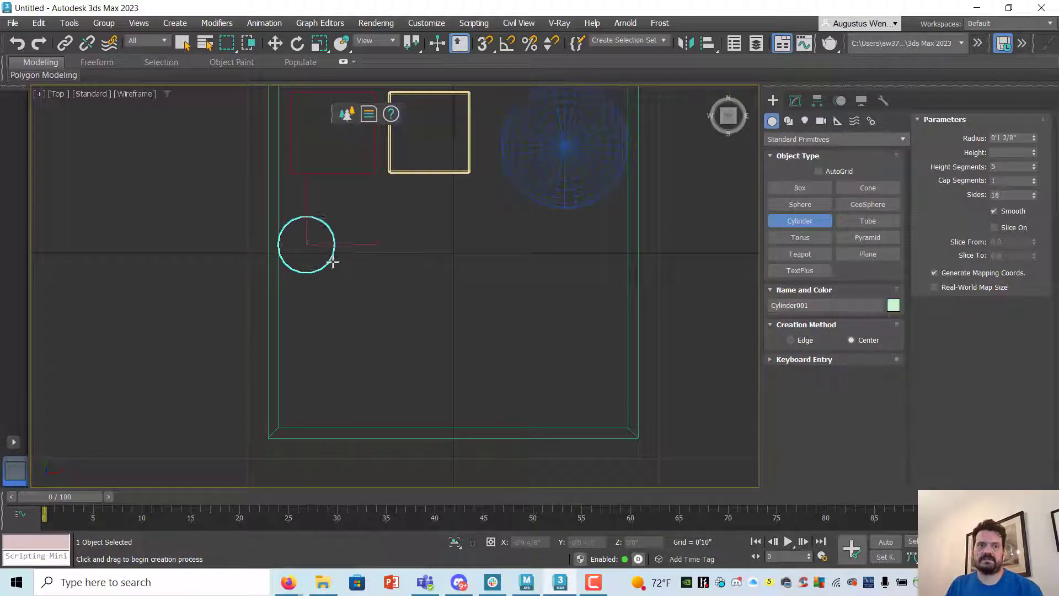
pyautogui.click(332, 214)
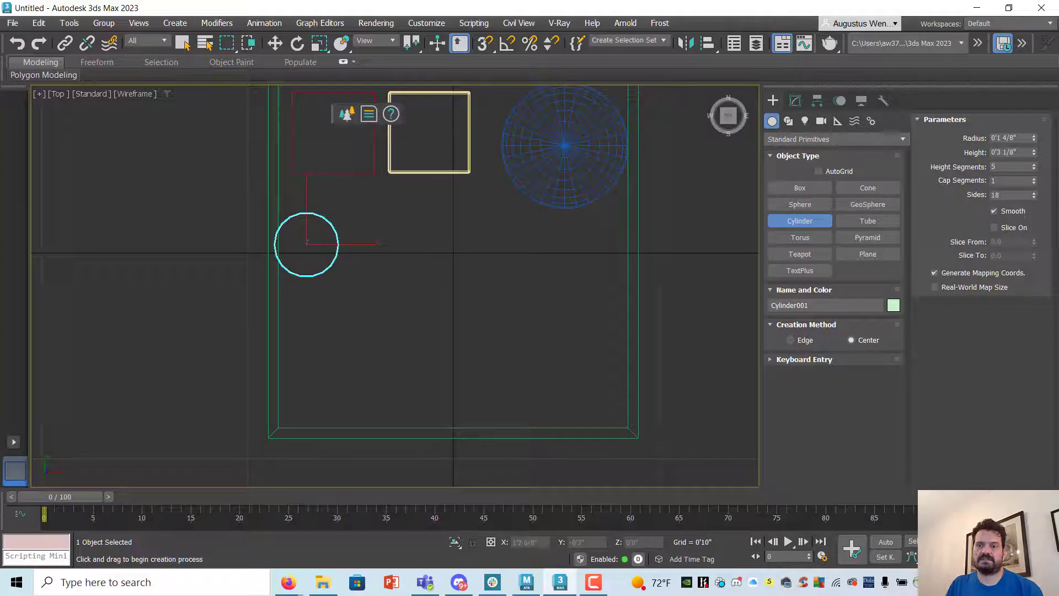
# Rotate the cylinder onto its side in the Perspective view with angle snap turned on.
pyautogui.hotkey('alt', 'w')
pyautogui.press('z')
pyautogui.click(297, 43)
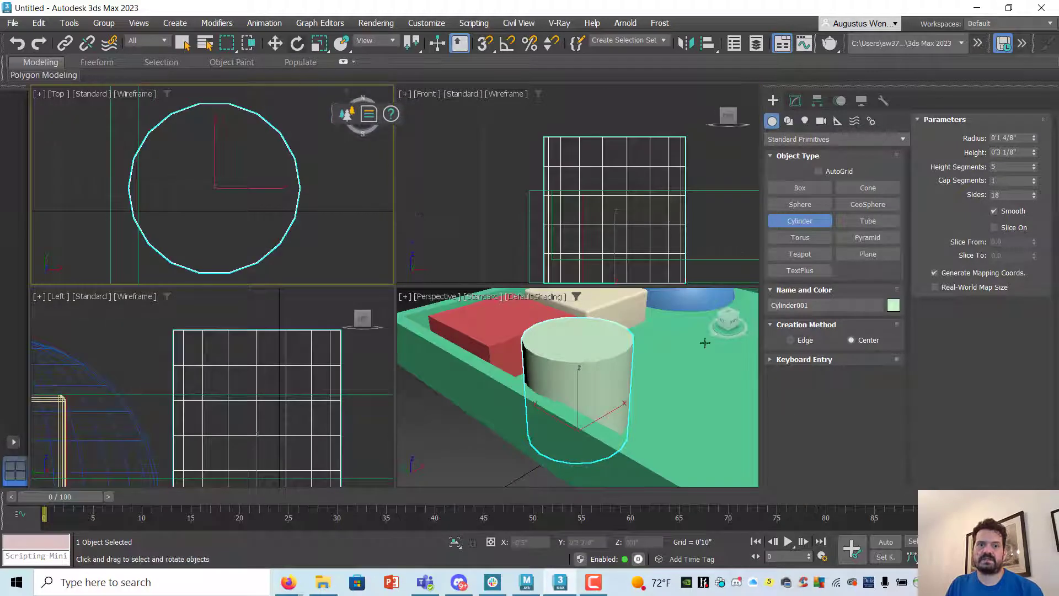
pyautogui.click(557, 408)
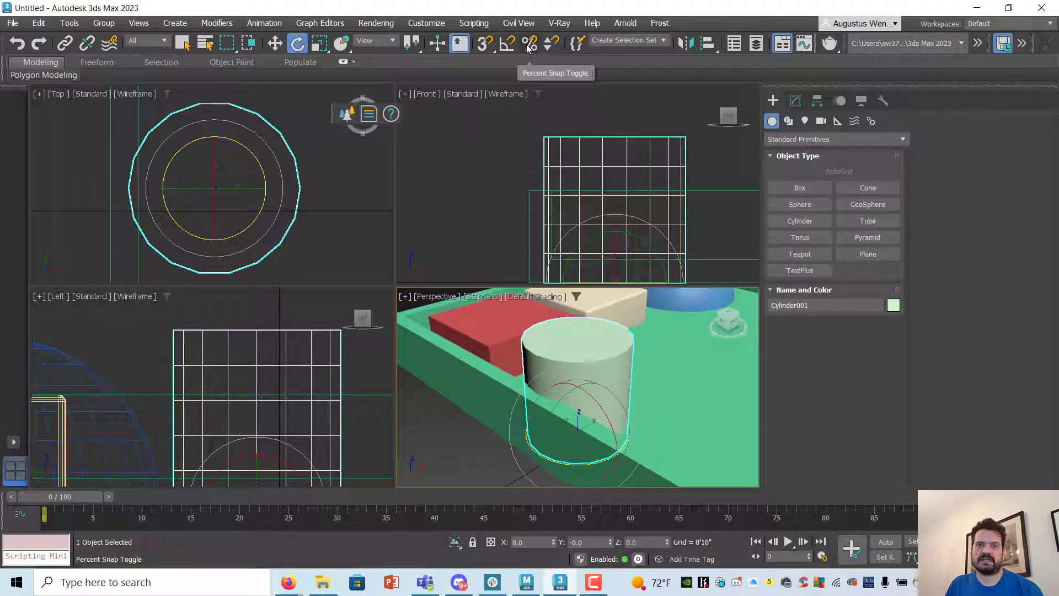
pyautogui.press('a')
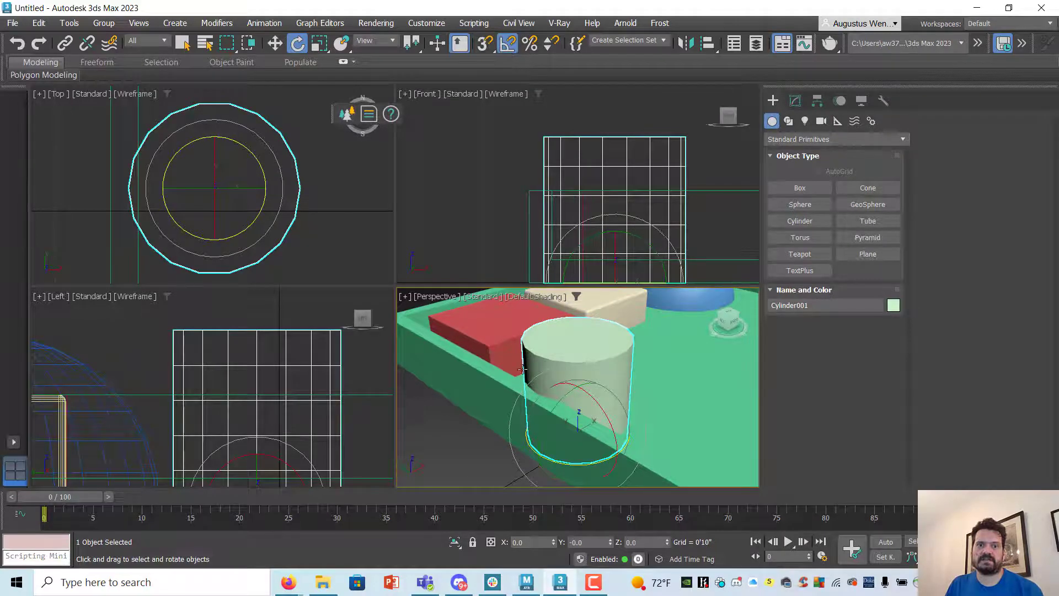
pyautogui.moveTo(548, 417); pyautogui.dragTo(582, 383)
# Raise the sphere in the Left view until its underside rests on the tray's inner floor.
pyautogui.click(275, 43)
pyautogui.scroll(-4, 280, 447)
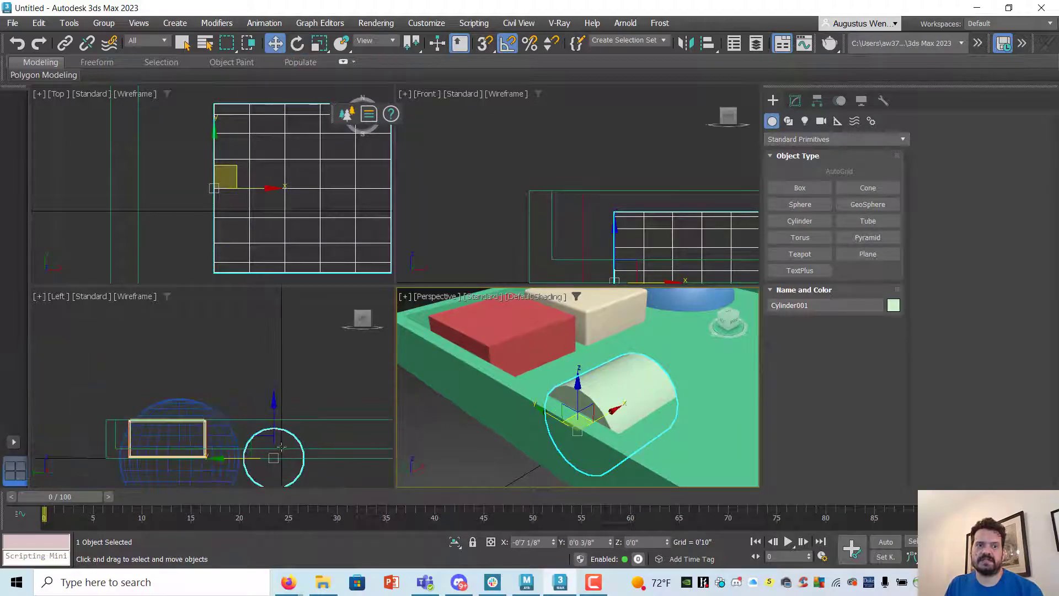
pyautogui.moveTo(281, 447); pyautogui.dragTo(223, 368, button='middle')
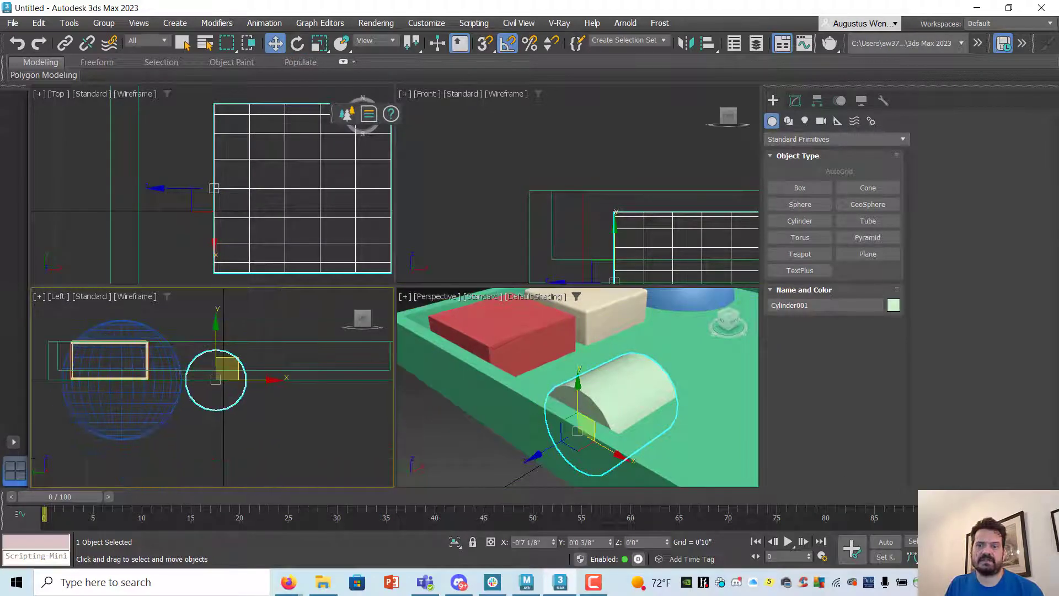
pyautogui.hotkey('alt', 'w')
pyautogui.moveTo(312, 282); pyautogui.dragTo(372, 342, button='middle')
pyautogui.click(371, 342)
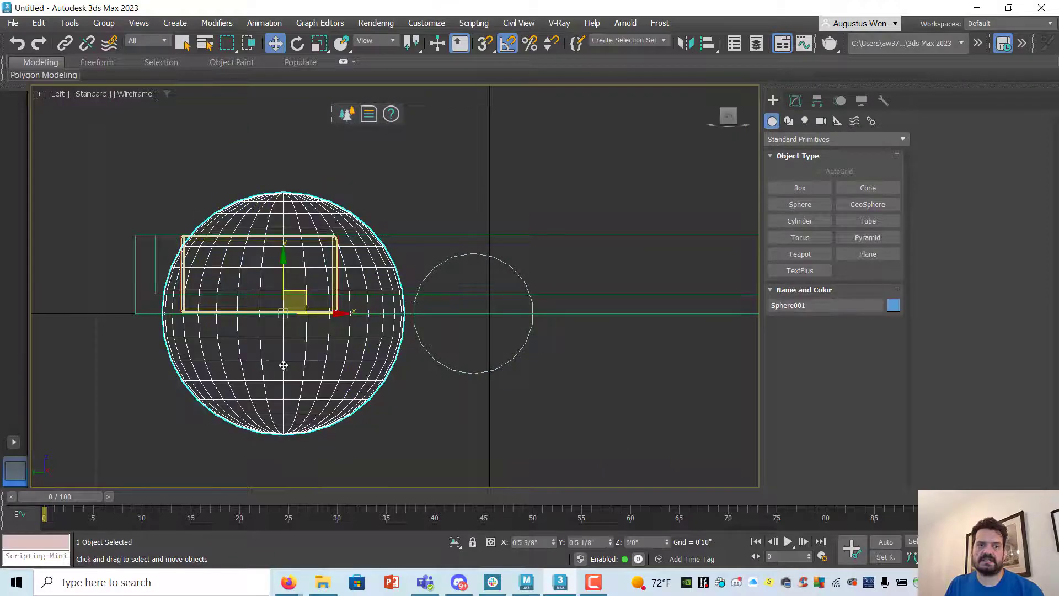
pyautogui.moveTo(282, 274); pyautogui.dragTo(262, 133)
# Set the sphere's radius to 2".
pyautogui.click(795, 100)
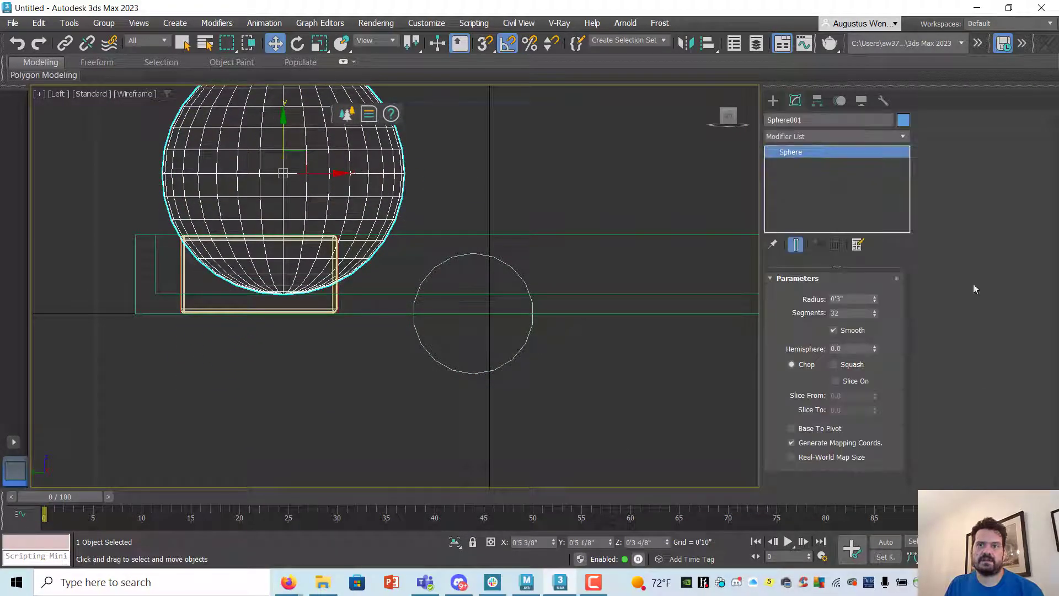
pyautogui.doubleClick(850, 299)
pyautogui.write('2')
pyautogui.press('Tab')
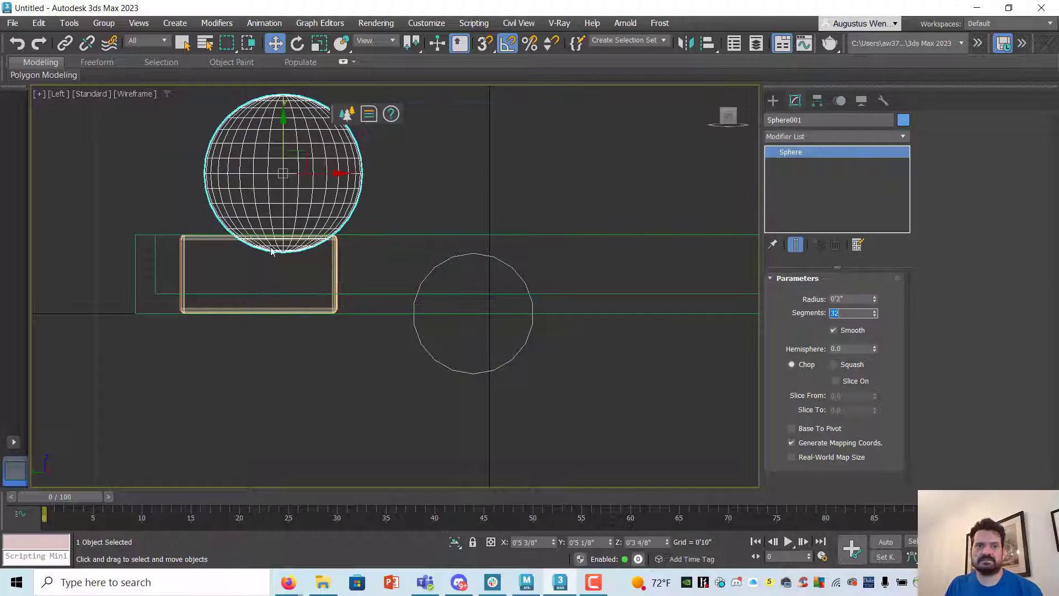
# Move the sphere, the box and the chamfer box in the Left view so their undersides rest on the tray's inner floor.
pyautogui.moveTo(302, 149); pyautogui.dragTo(267, 186)
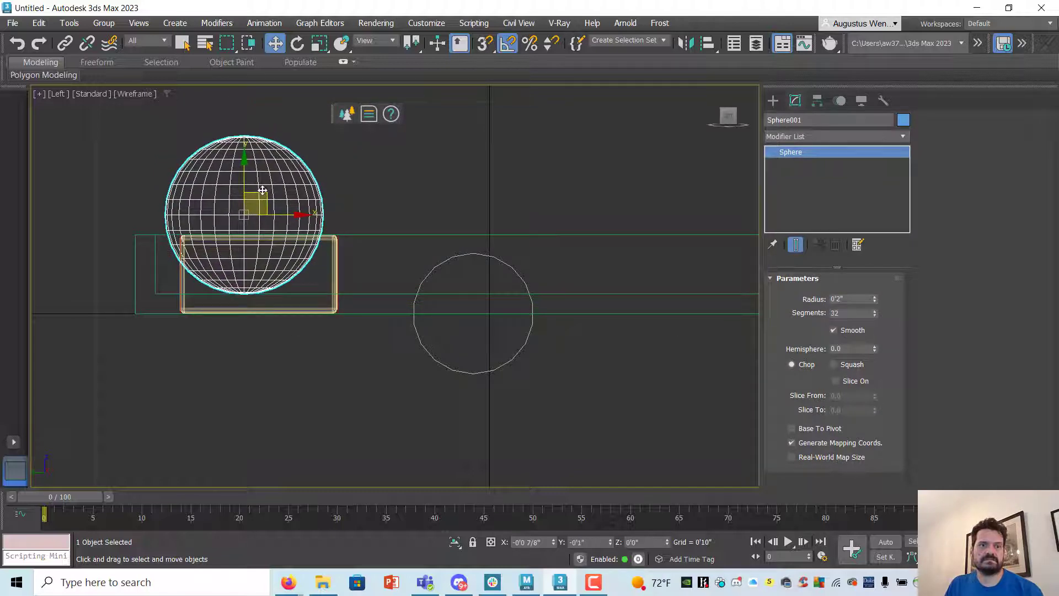
pyautogui.keyDown('ctrl'); pyautogui.click(330, 259); pyautogui.keyUp('ctrl')
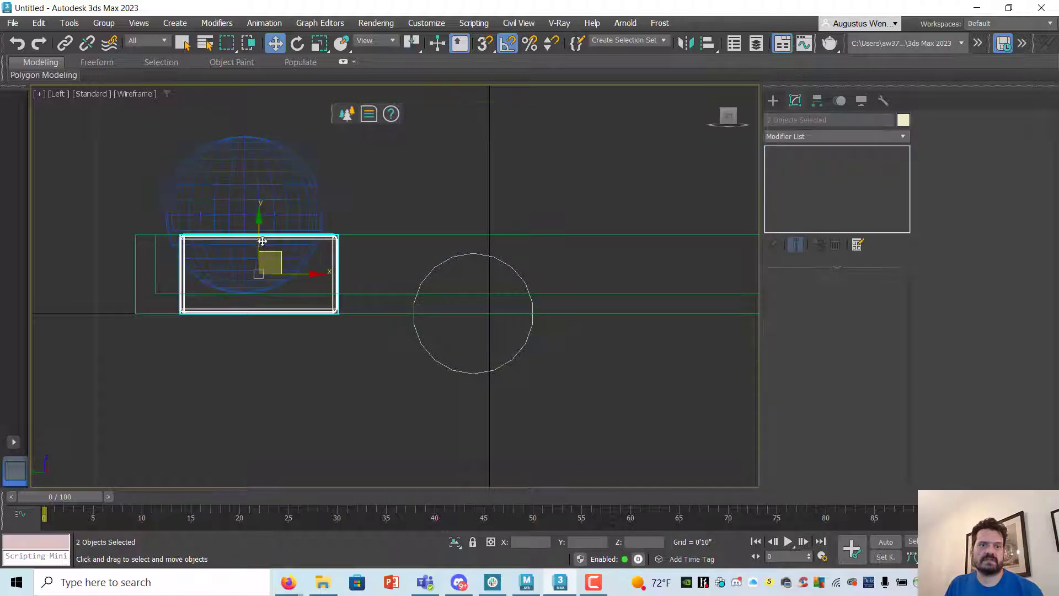
pyautogui.moveTo(262, 241); pyautogui.dragTo(262, 220)
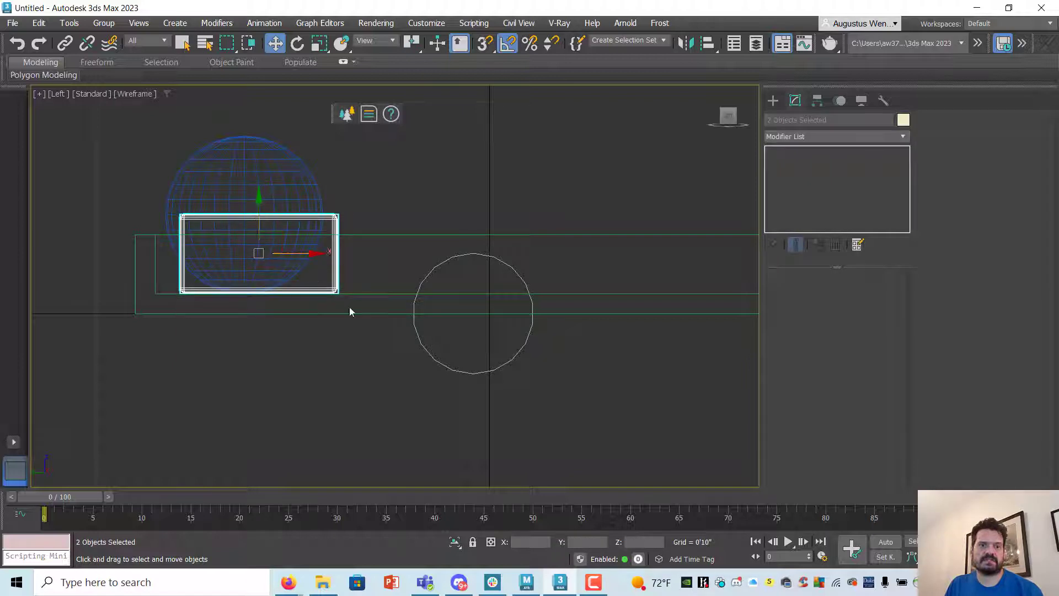
# Move the cylinder in the Left view onto the tray's inner floor beside the boxes and set its sides to 36.
pyautogui.click(418, 355)
pyautogui.moveTo(497, 289); pyautogui.dragTo(433, 213)
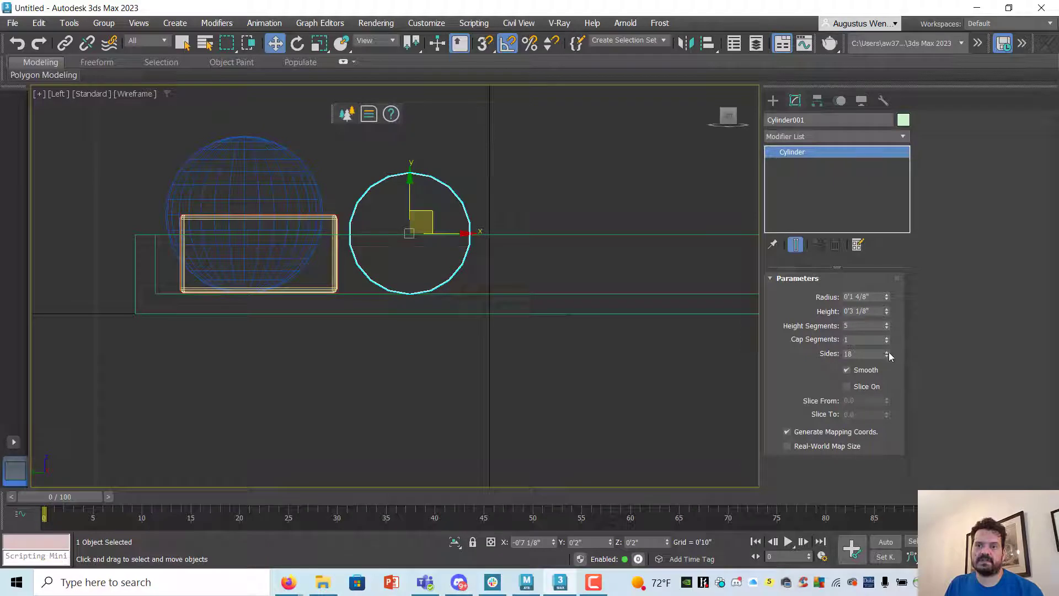
pyautogui.moveTo(888, 351); pyautogui.dragTo(889, 352)
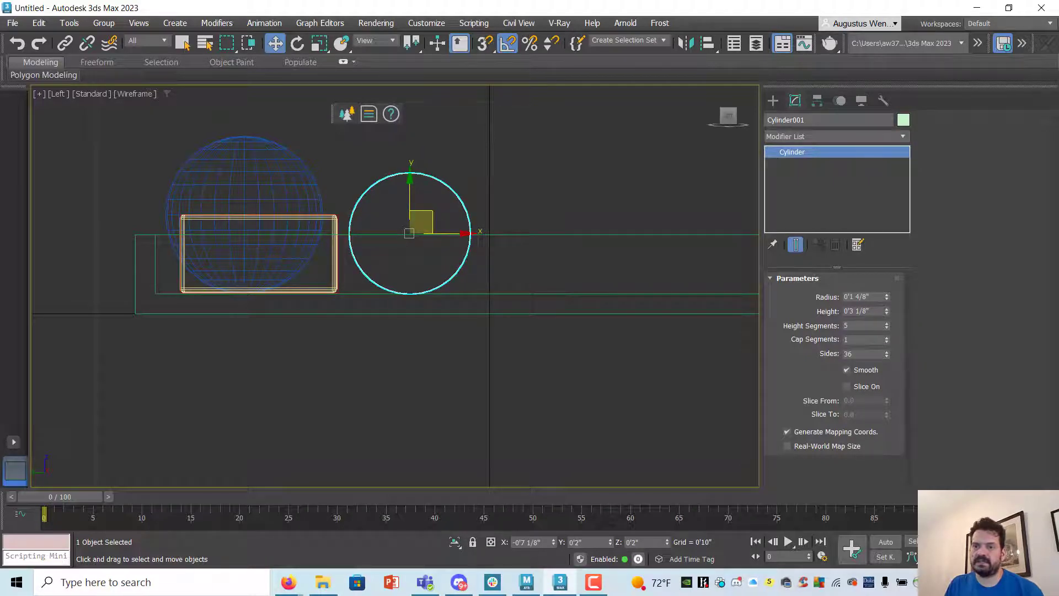
# Set the cylinder's height to 10" and move it in the Top view closer to the tray's left wall, clear of the boxes.
pyautogui.hotkey('alt', 'w')
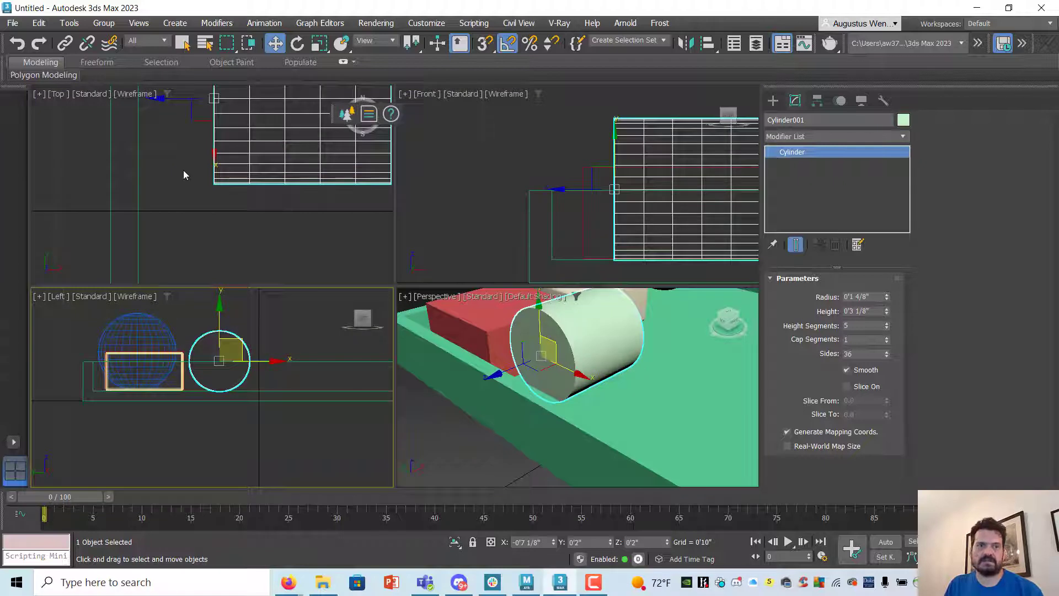
pyautogui.scroll(-4, 184, 174)
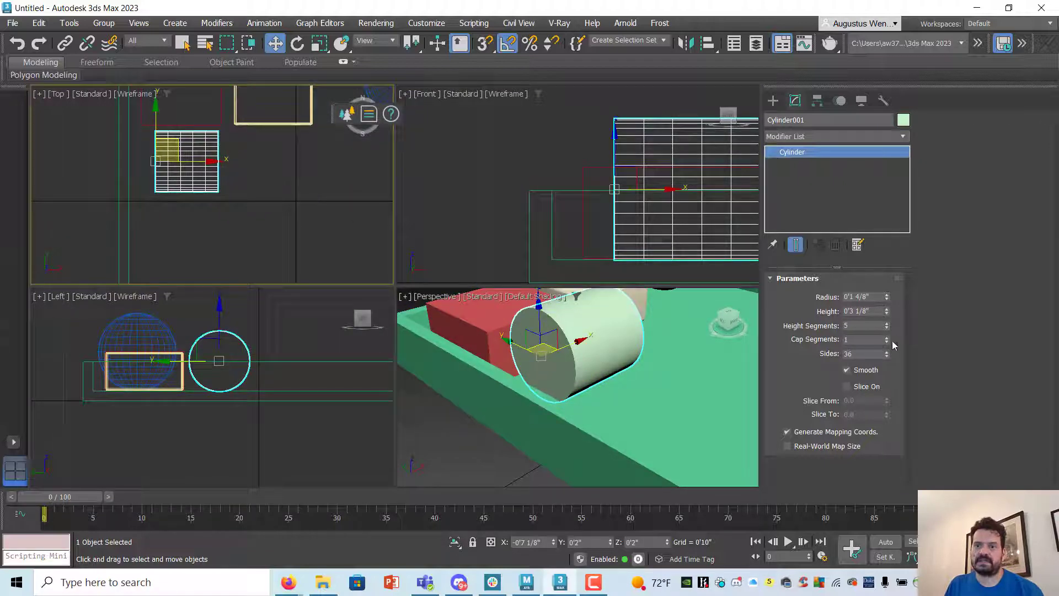
pyautogui.moveTo(890, 311); pyautogui.dragTo(873, 189)
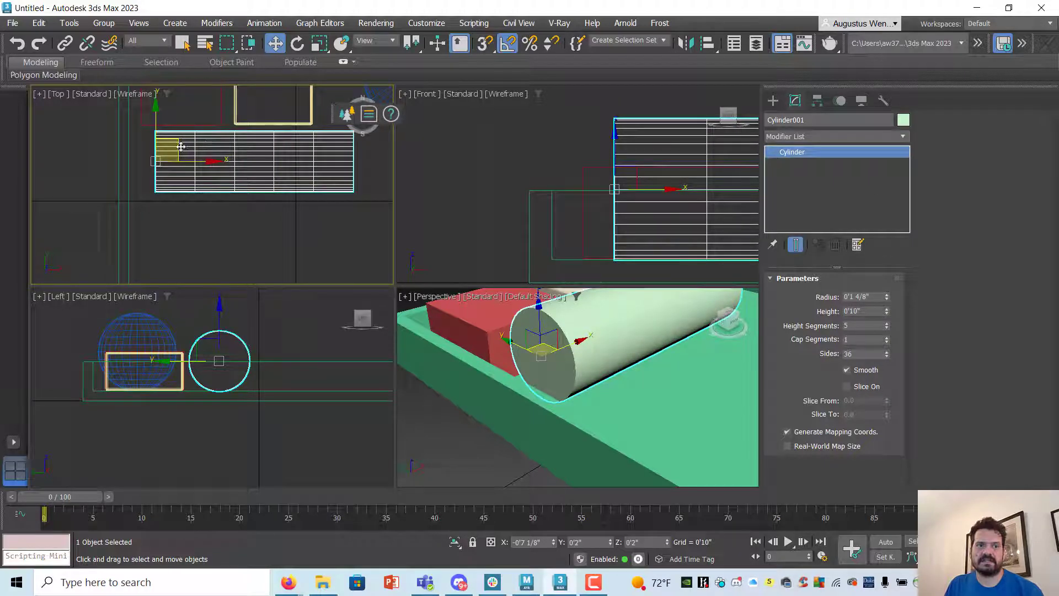
pyautogui.moveTo(181, 147); pyautogui.dragTo(160, 162)
# Draw a chamfer cylinder about 3" in radius and 1 4/8" high in the Top view, between the cylinder and the tray's right wall.
pyautogui.click(773, 100)
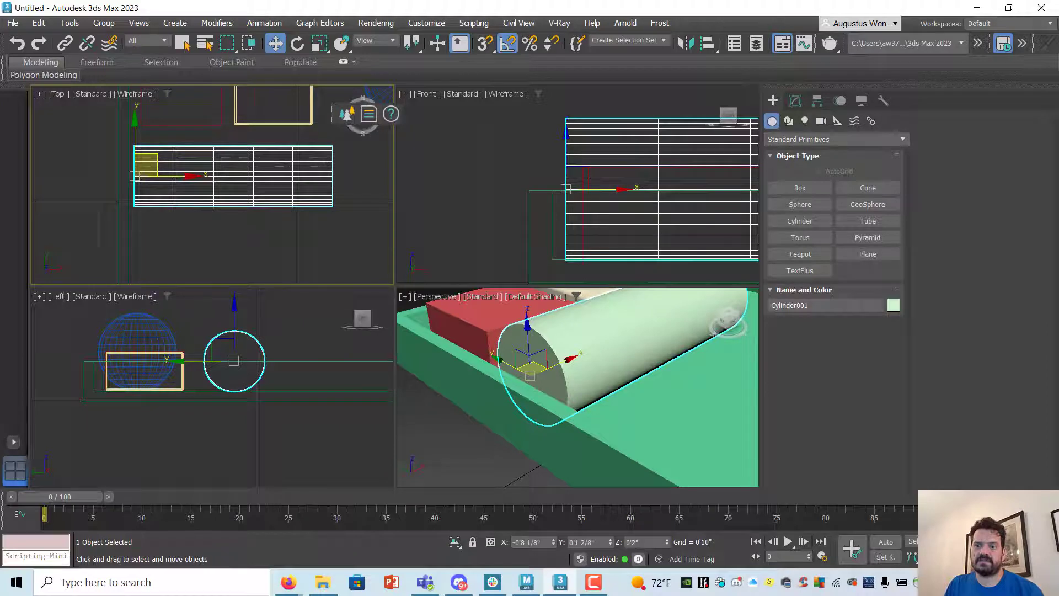
pyautogui.hotkey('alt', 'w')
pyautogui.click(803, 142)
pyautogui.click(802, 163)
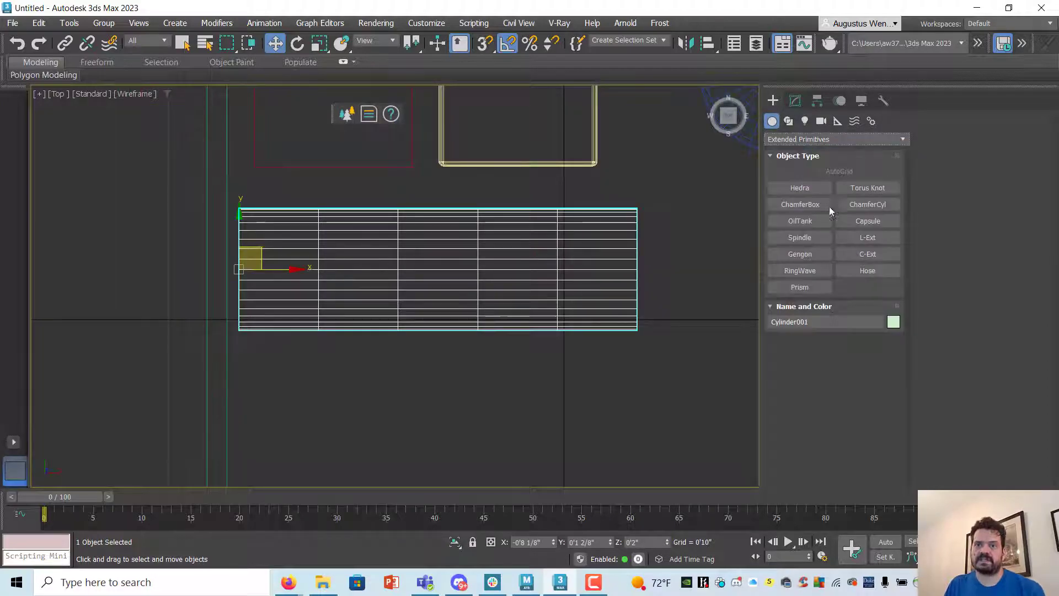
pyautogui.click(868, 205)
pyautogui.moveTo(735, 250); pyautogui.dragTo(475, 265, button='middle')
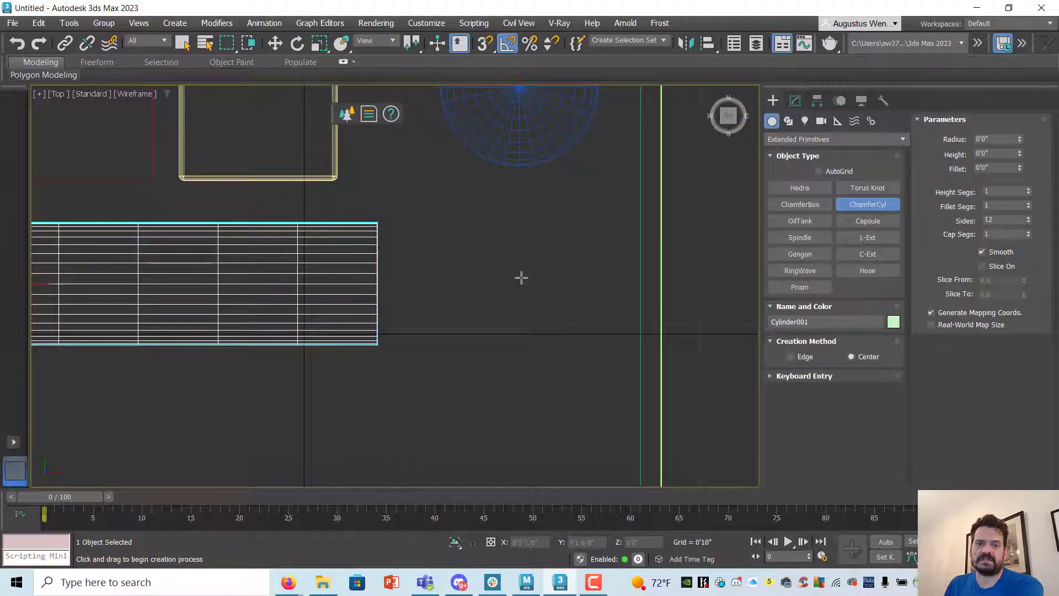
pyautogui.moveTo(521, 276); pyautogui.dragTo(620, 349)
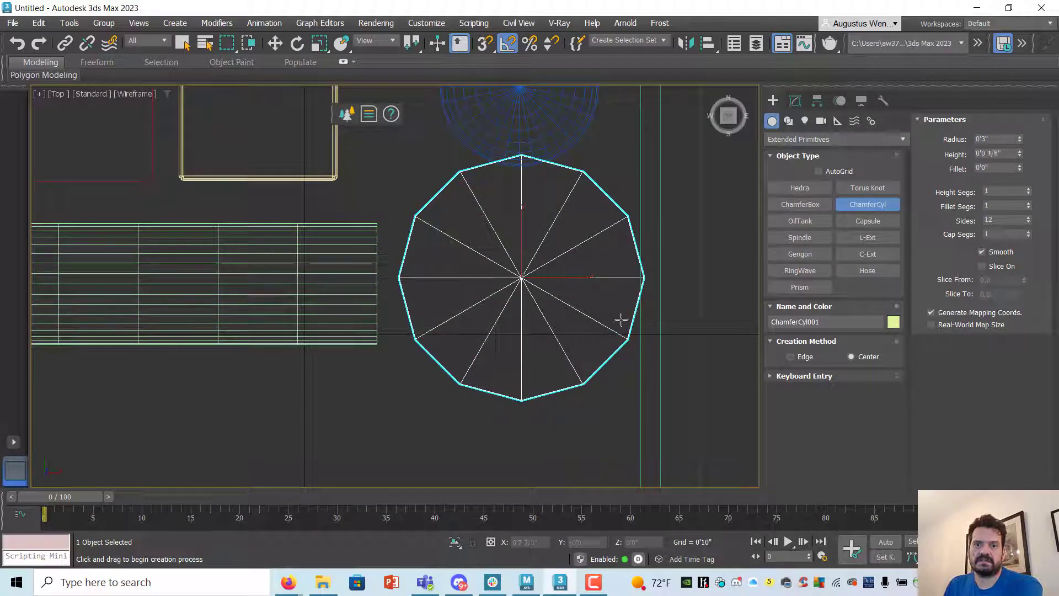
pyautogui.click(275, 43)
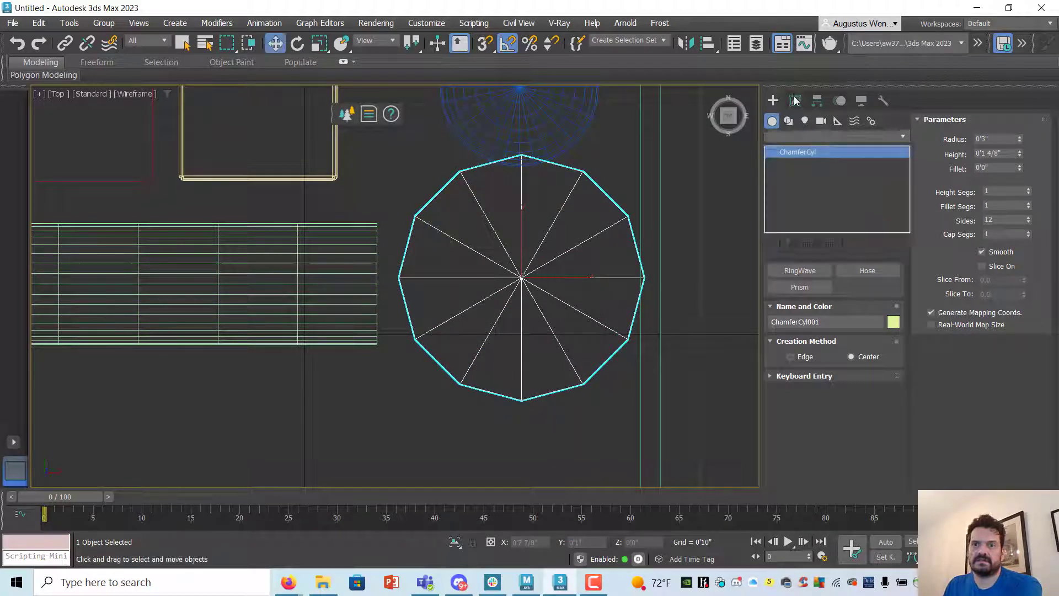
pyautogui.click(184, 44)
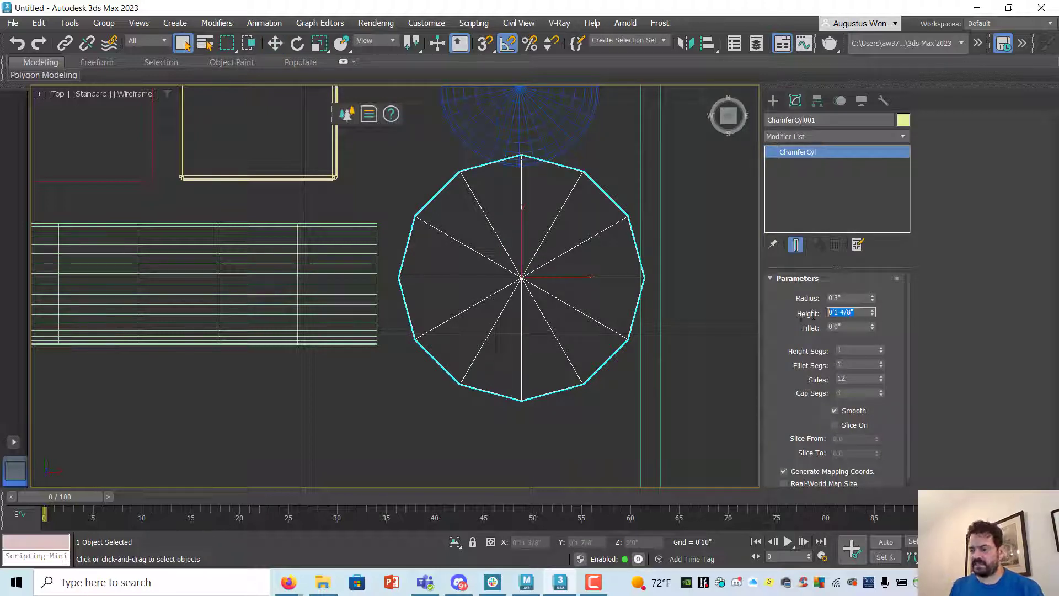
# Set the chamfer cylinder's height to 1.75" and its fillet to 1/8".
pyautogui.write('1.75')
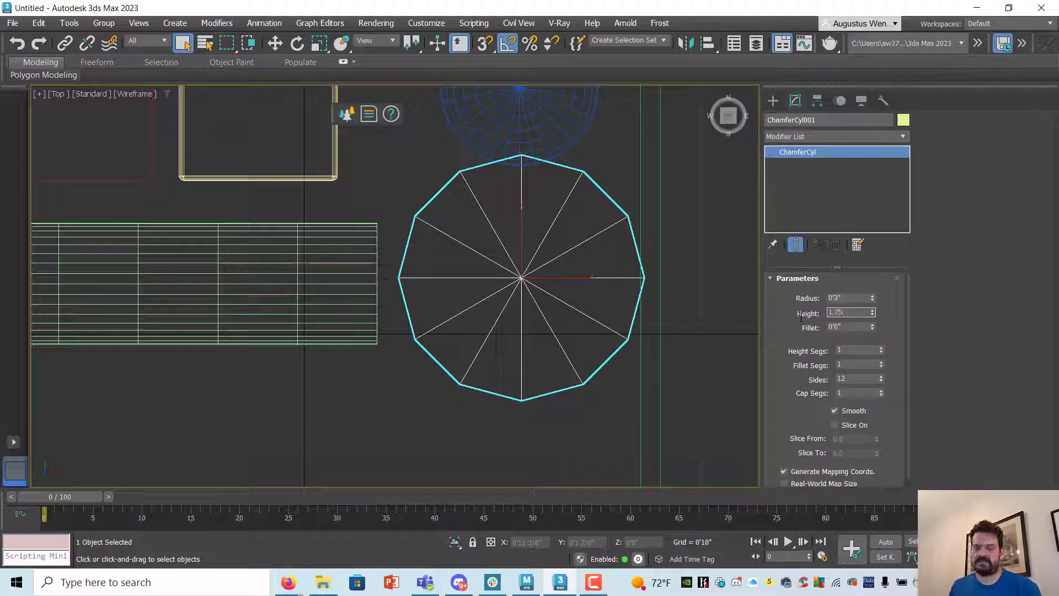
pyautogui.press('Tab')
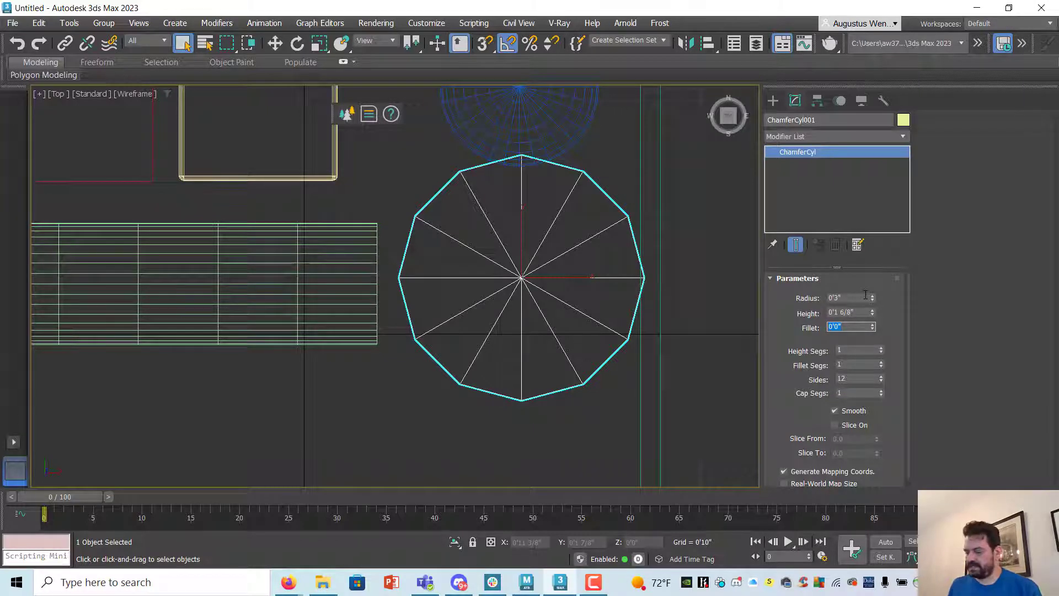
pyautogui.write('.12')
pyautogui.press('Return')
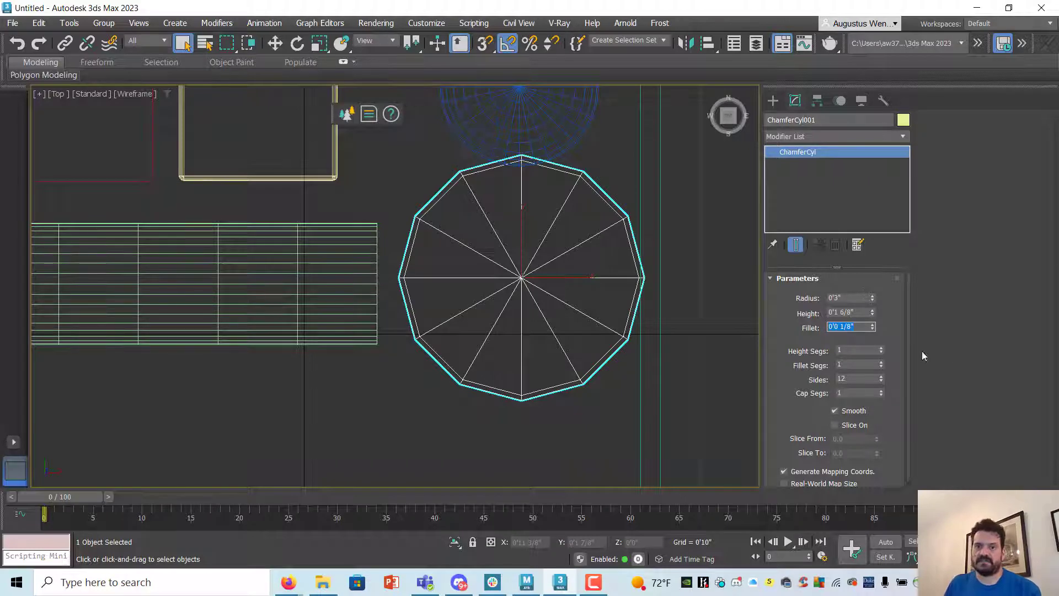
# Set the chamfer cylinder's number of sides to 36.
pyautogui.click(881, 376)
pyautogui.click(881, 377)
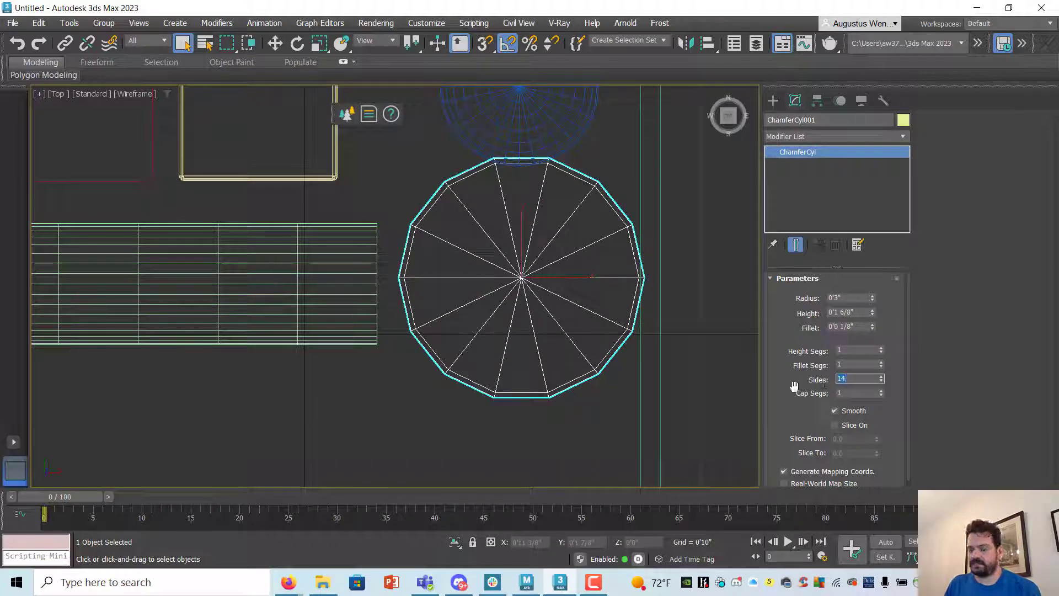
pyautogui.write('36')
pyautogui.press('Tab')
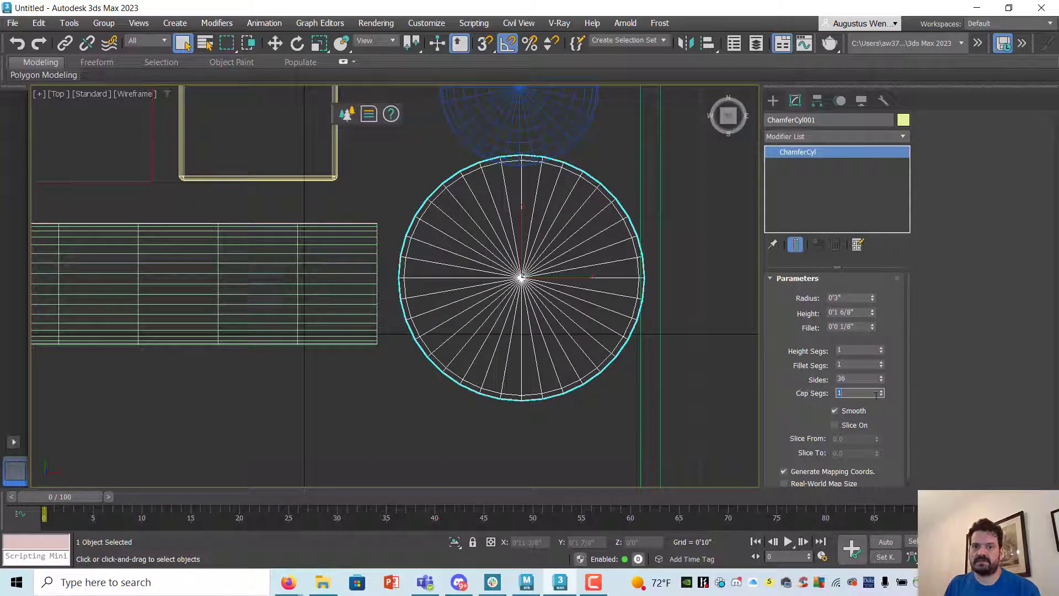
# Try different fillet segment counts on the chamfer cylinder's edge and settle on 5.
pyautogui.click(881, 362)
pyautogui.click(882, 362)
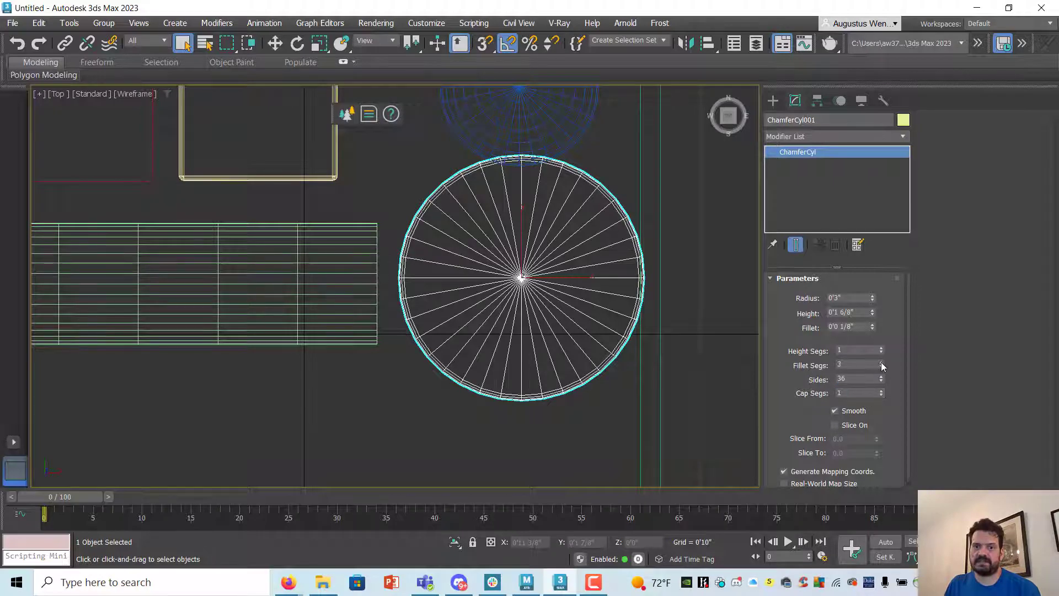
pyautogui.click(882, 362)
pyautogui.scroll(4, 572, 353)
pyautogui.scroll(3, 574, 348)
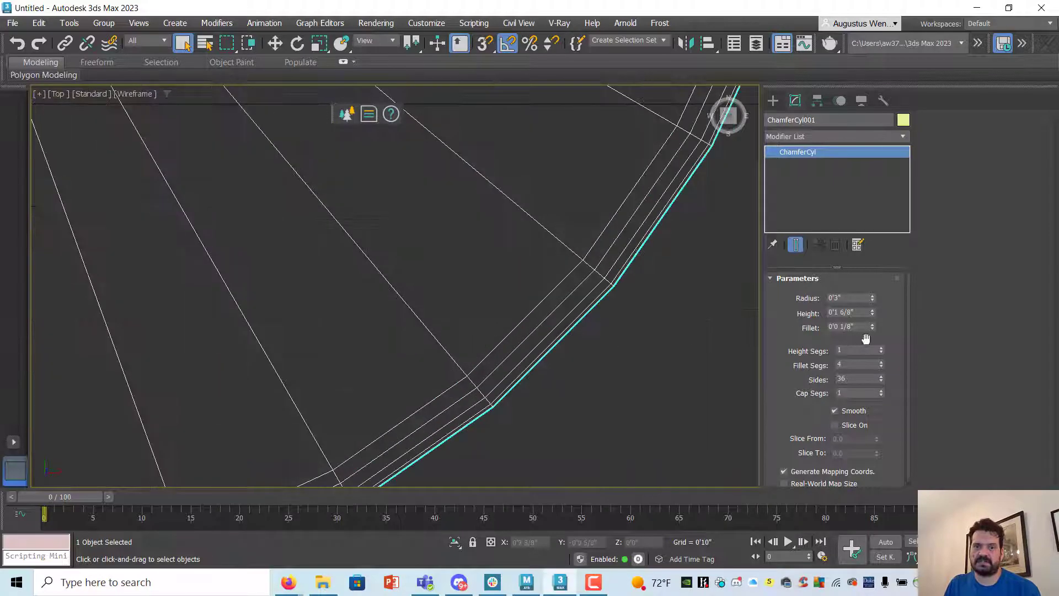
pyautogui.click(882, 367)
pyautogui.click(881, 366)
pyautogui.click(881, 367)
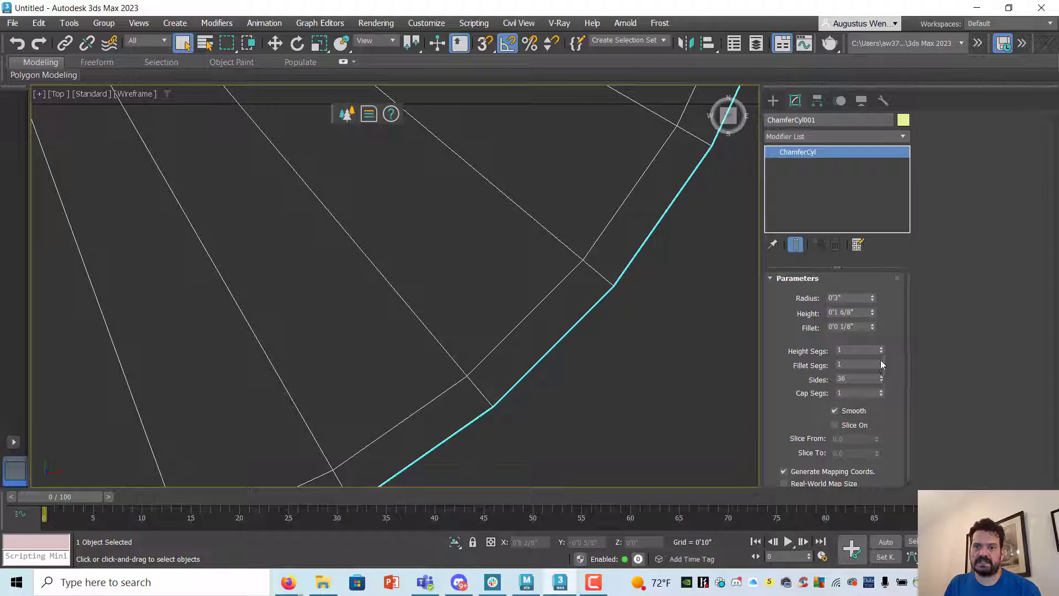
pyautogui.click(881, 361)
pyautogui.click(881, 362)
pyautogui.click(881, 361)
pyautogui.click(880, 361)
pyautogui.click(880, 360)
pyautogui.click(881, 361)
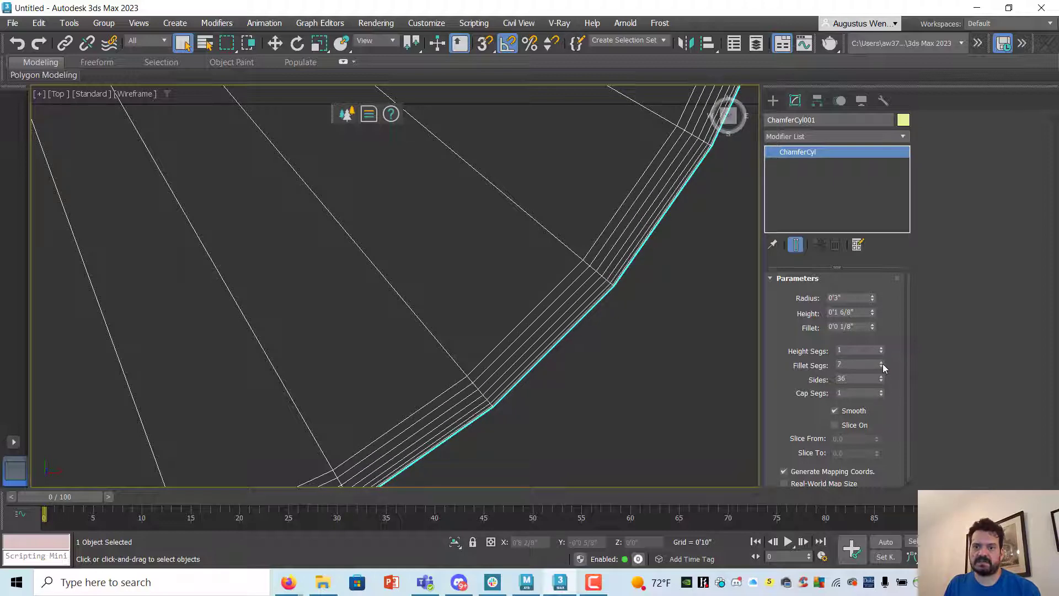
pyautogui.click(882, 367)
pyautogui.click(882, 367)
# Move the chamfer cylinder in the Top view so it clears both the sphere and the tray's right wall.
pyautogui.scroll(-5, 441, 295)
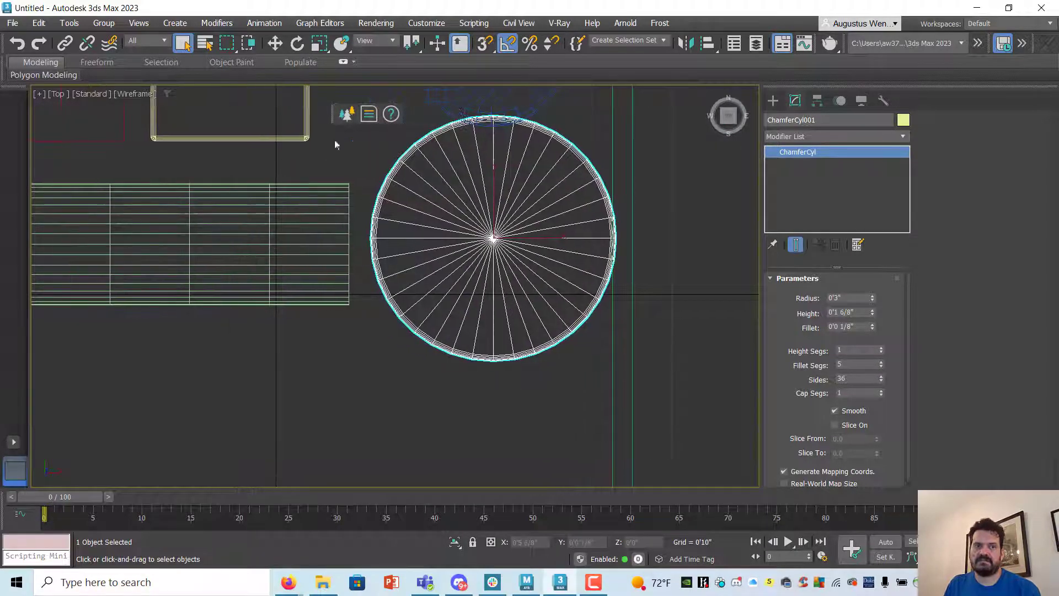
pyautogui.click(276, 43)
pyautogui.scroll(-2, 495, 253)
pyautogui.moveTo(508, 226); pyautogui.dragTo(504, 239)
# Draw a standard cone below the long cylinder, about 2 5/8" in radius 1, 5 2/8" in radius 2 and 6/8" high.
pyautogui.click(773, 100)
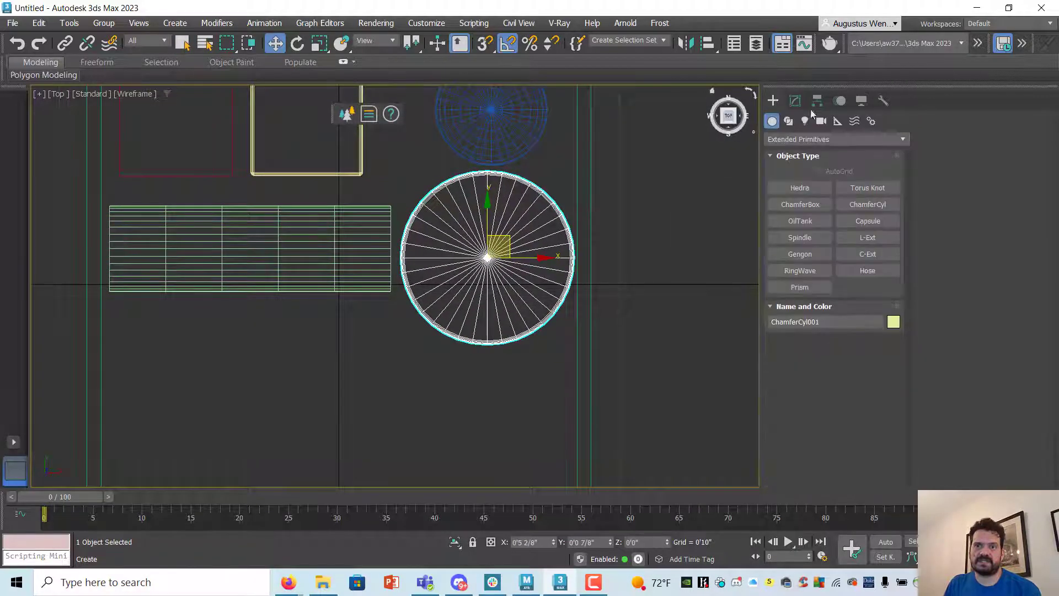
pyautogui.click(800, 139)
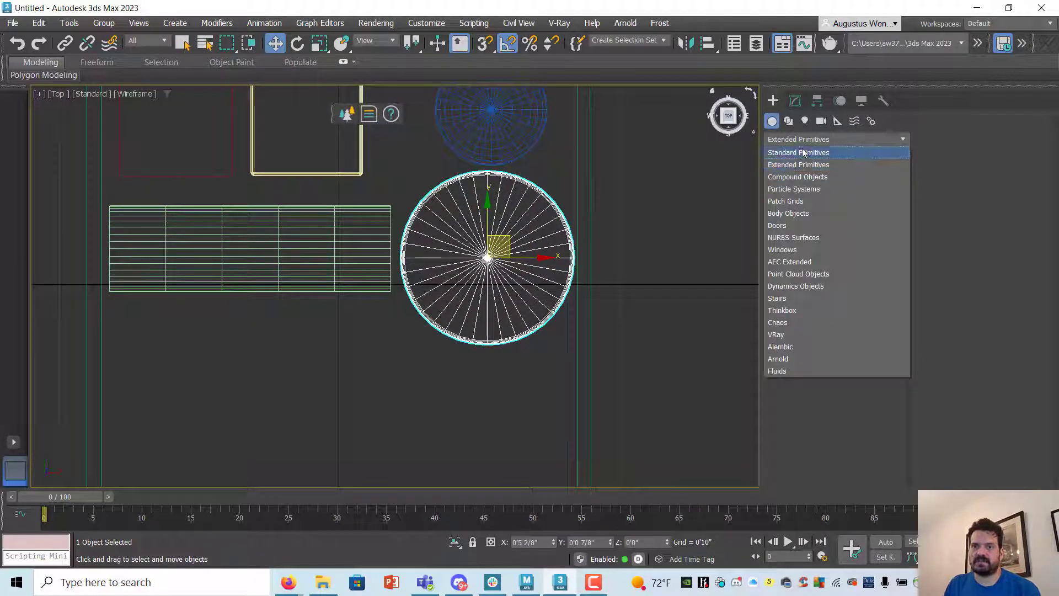
pyautogui.click(803, 154)
pyautogui.scroll(-3, 589, 291)
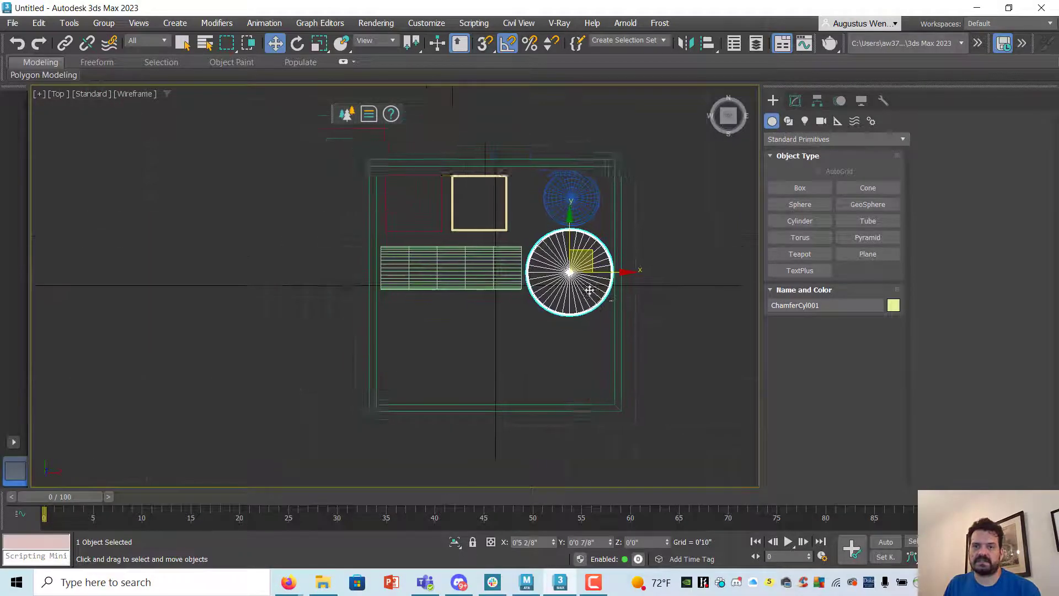
pyautogui.scroll(3, 589, 291)
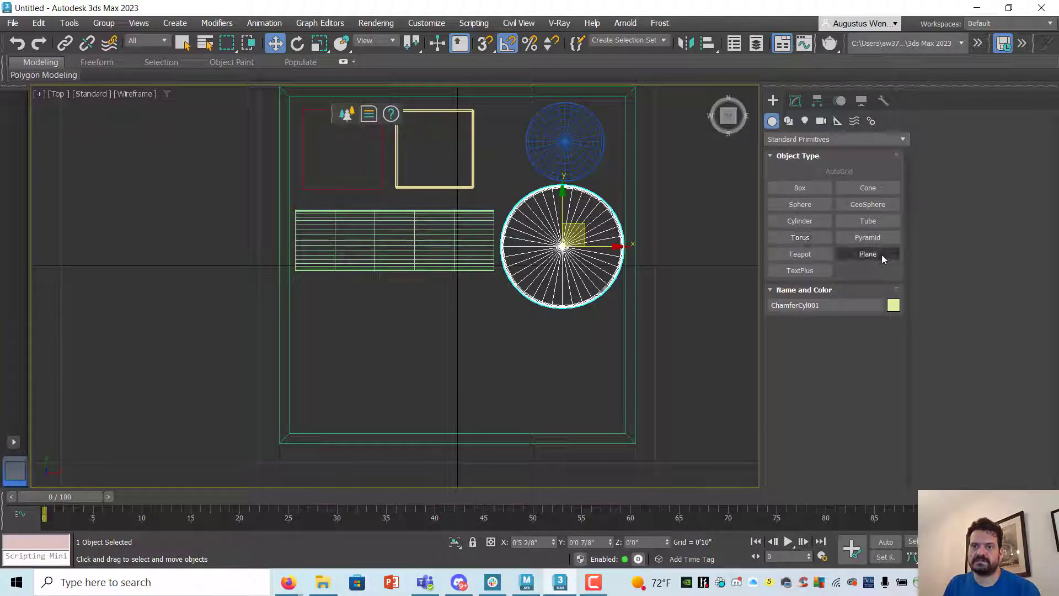
pyautogui.click(868, 188)
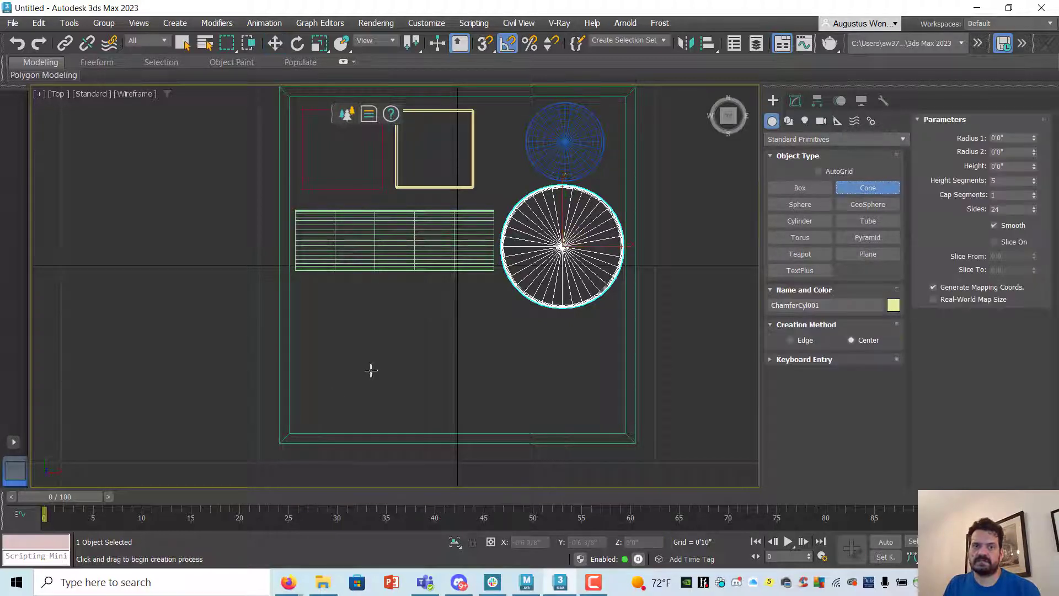
pyautogui.moveTo(360, 368); pyautogui.dragTo(408, 391)
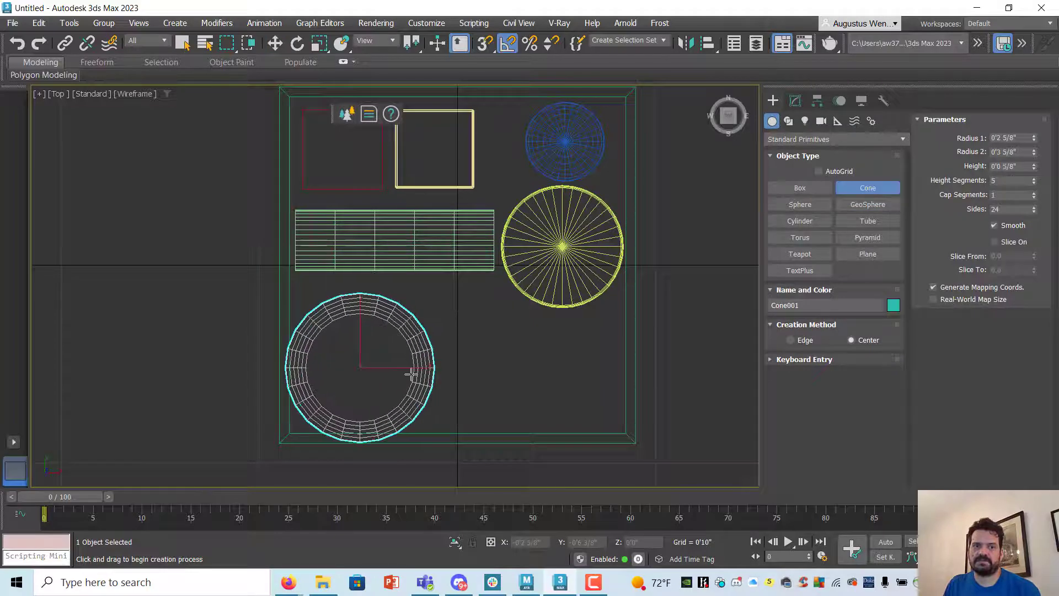
pyautogui.click(411, 375)
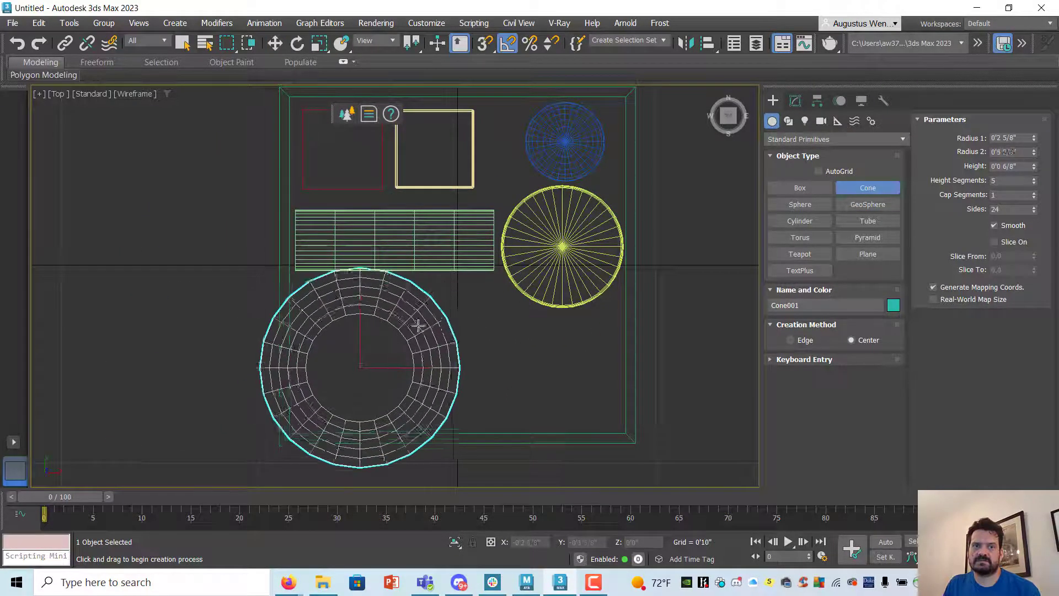
pyautogui.click(419, 321)
# Reduce the cone to radius 1 of 1/8" and radius 2 of 3 1/8", and move it into the tray's lower-left corner.
pyautogui.press('w')
pyautogui.moveTo(377, 348); pyautogui.dragTo(407, 322)
pyautogui.click(795, 101)
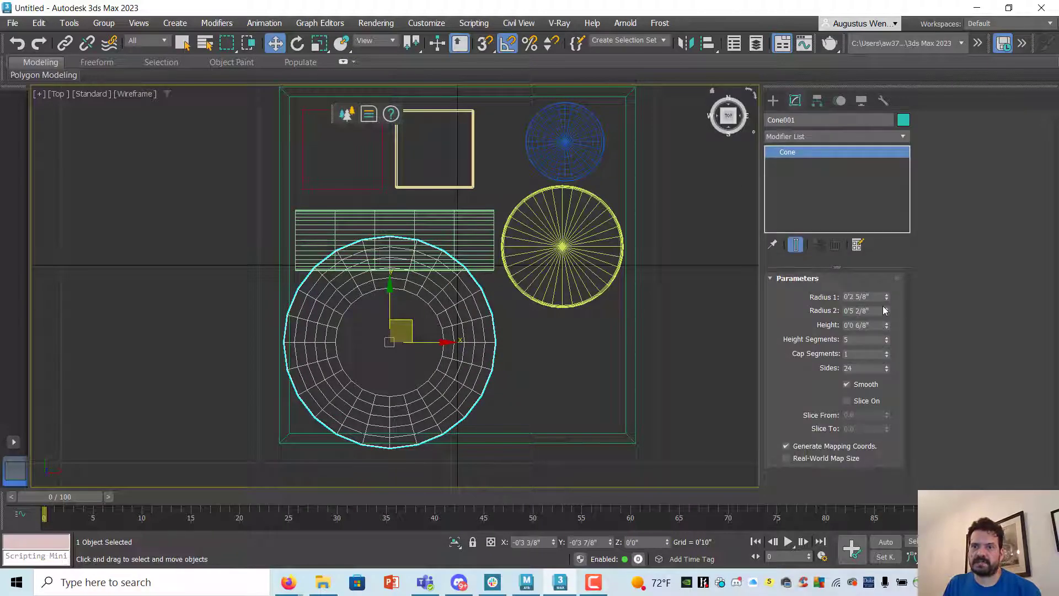
pyautogui.moveTo(885, 312); pyautogui.dragTo(890, 335)
pyautogui.moveTo(887, 297); pyautogui.dragTo(895, 350)
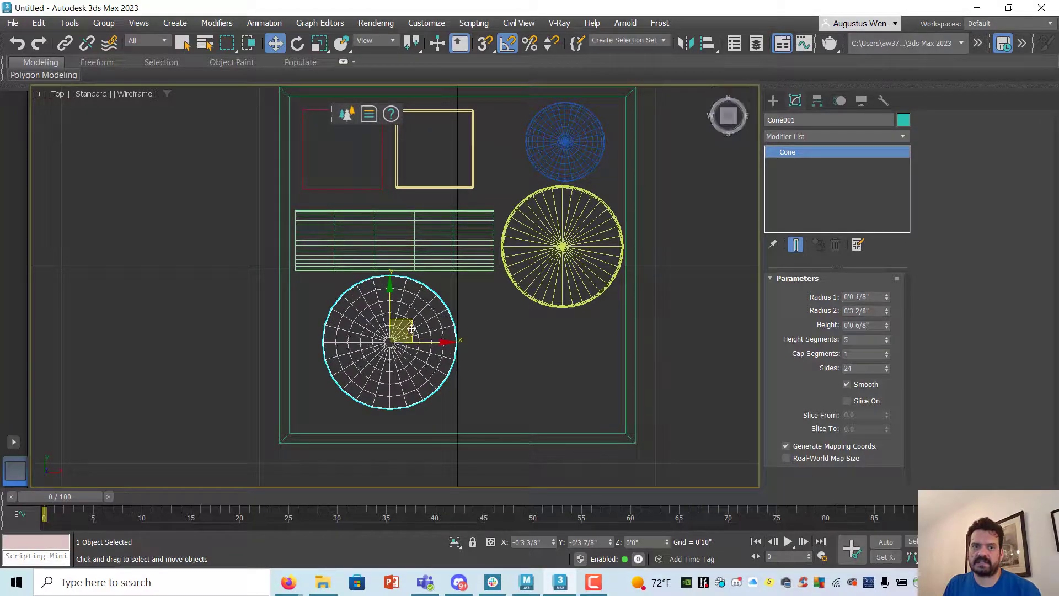
pyautogui.moveTo(408, 331); pyautogui.dragTo(377, 355)
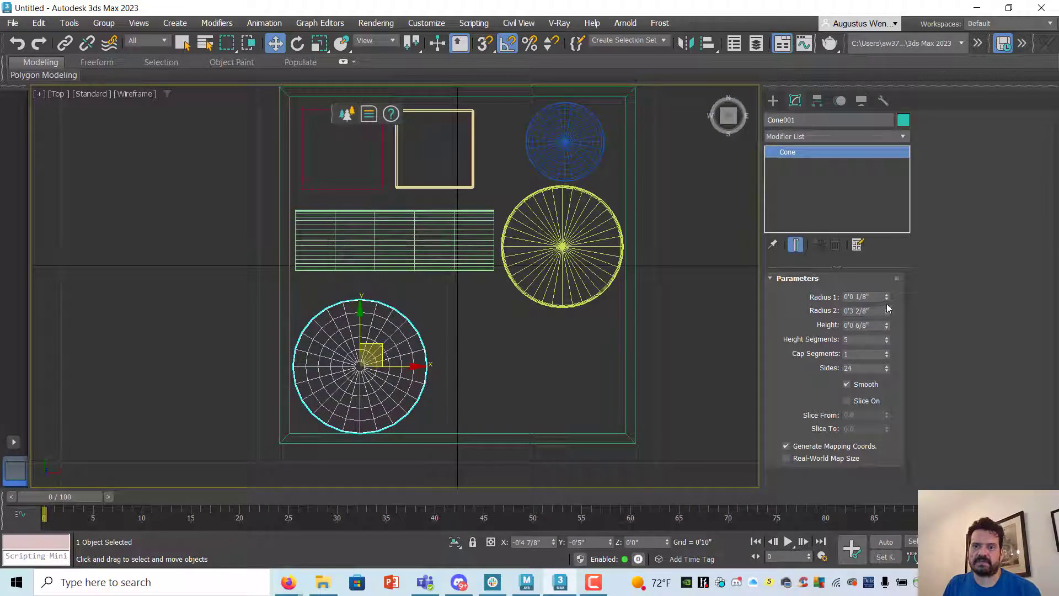
pyautogui.moveTo(887, 313); pyautogui.dragTo(885, 316)
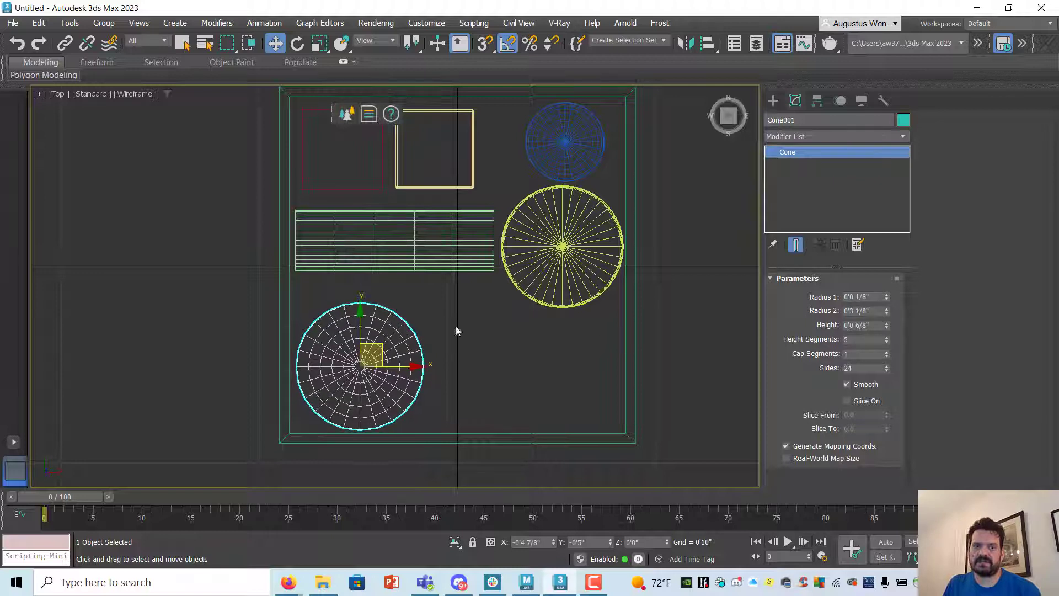
# Move the long cylinder down close to the cone, resize the sample box to 5" by 5", and nudge it inside the tray walls.
pyautogui.moveTo(414, 252); pyautogui.dragTo(414, 282)
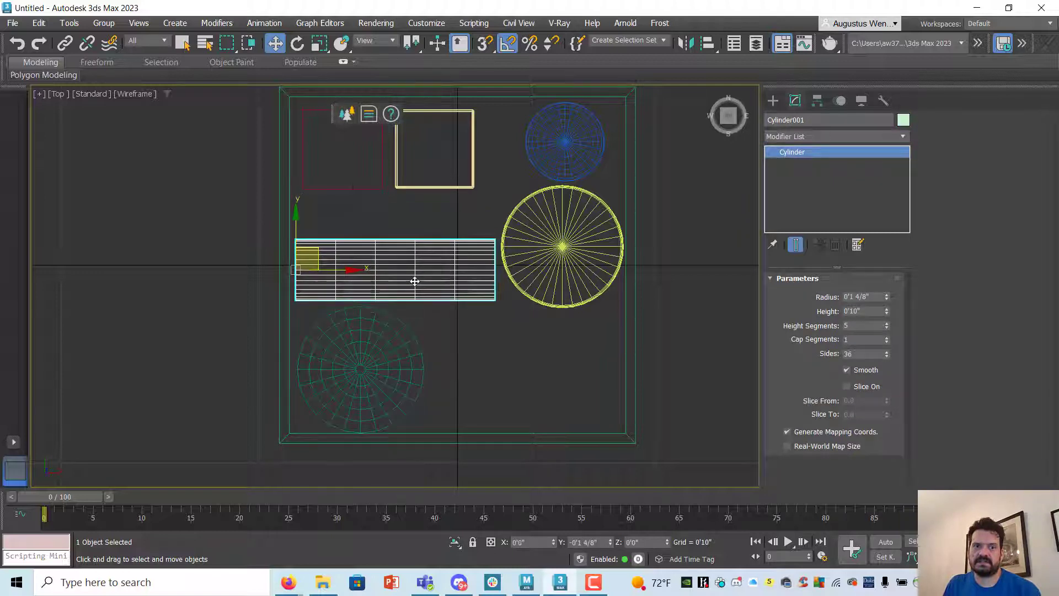
pyautogui.click(354, 193)
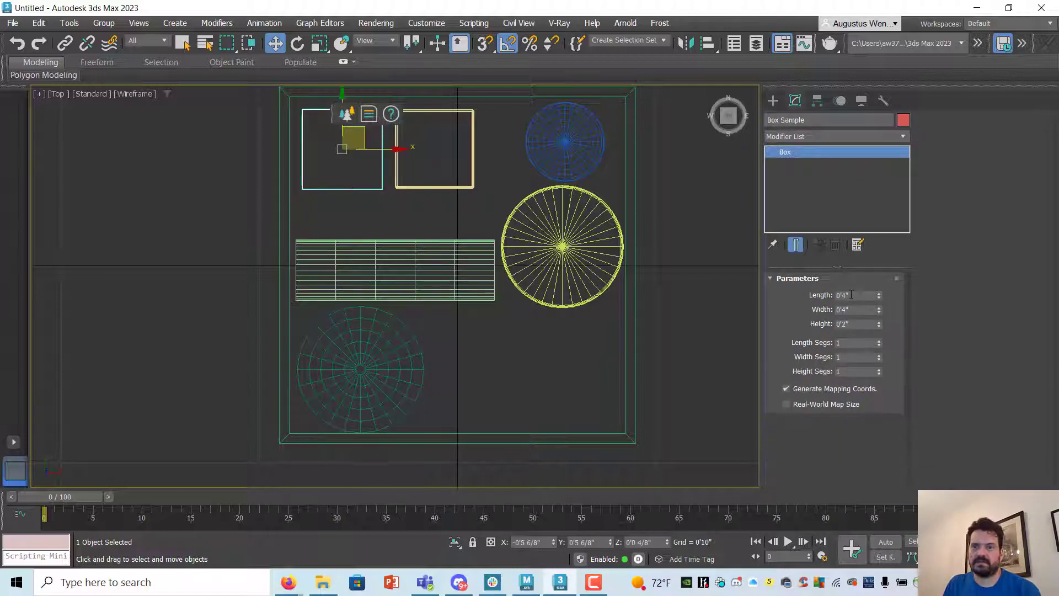
pyautogui.doubleClick(852, 295)
pyautogui.write('5')
pyautogui.press('Tab')
pyautogui.write('5')
pyautogui.press('Tab')
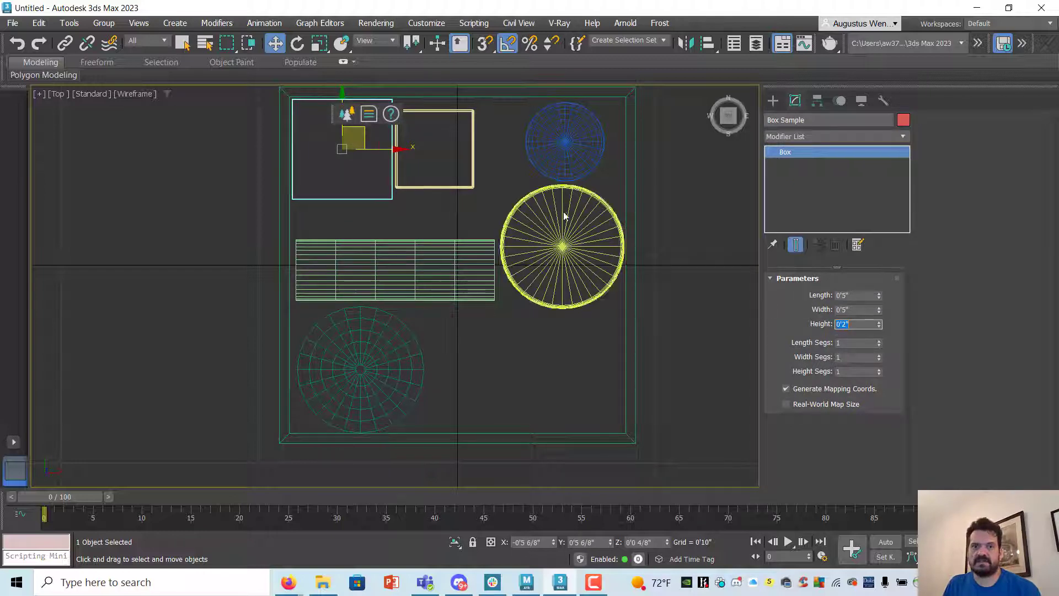
pyautogui.moveTo(361, 132); pyautogui.dragTo(362, 135)
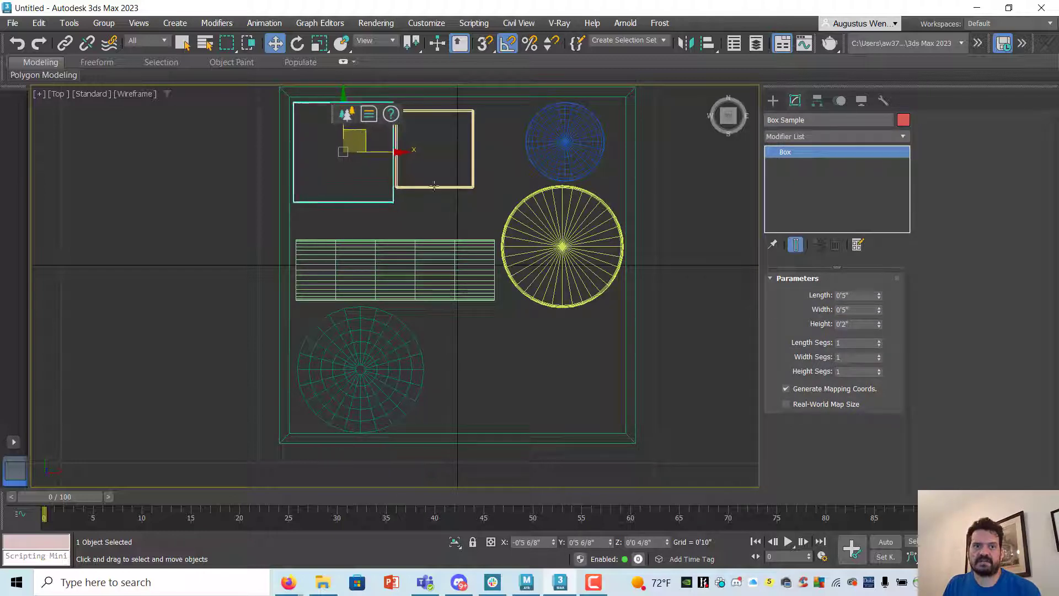
# Set the chamfer box's length, width and height to 5" each and move it clear of the sample box.
pyautogui.click(434, 187)
pyautogui.doubleClick(864, 299)
pyautogui.write('5')
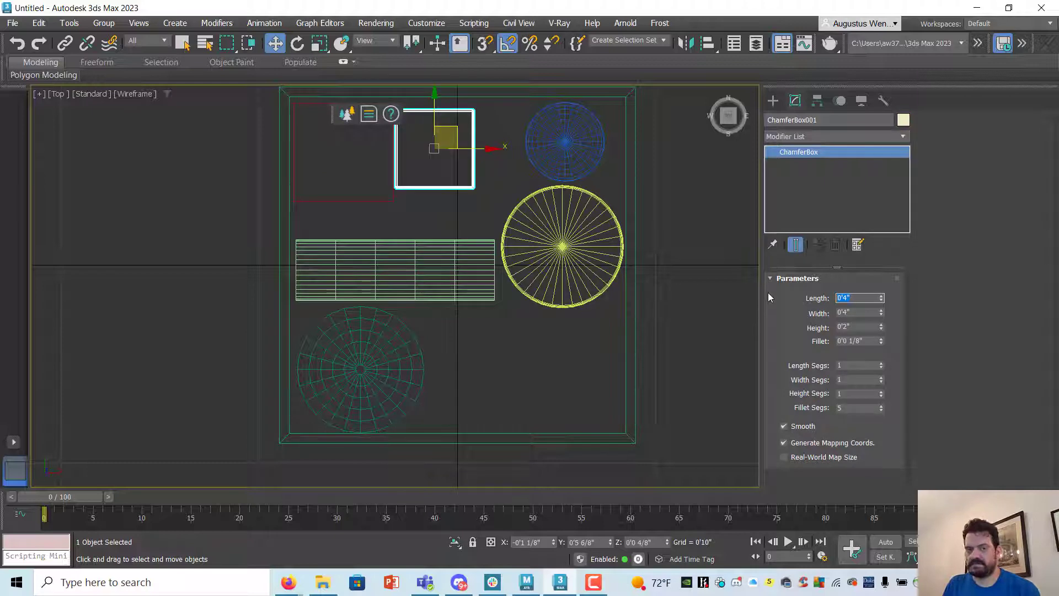
pyautogui.press('Tab')
pyautogui.write('5')
pyautogui.press('Tab')
pyautogui.write('5')
pyautogui.moveTo(472, 143); pyautogui.dragTo(488, 148)
# Move the chamfer cylinder beside the cone and place a torus about 2 1/8" in radius 1 and 6/8" in radius 2 in its old spot.
pyautogui.click(556, 238)
pyautogui.moveTo(569, 251); pyautogui.dragTo(500, 369)
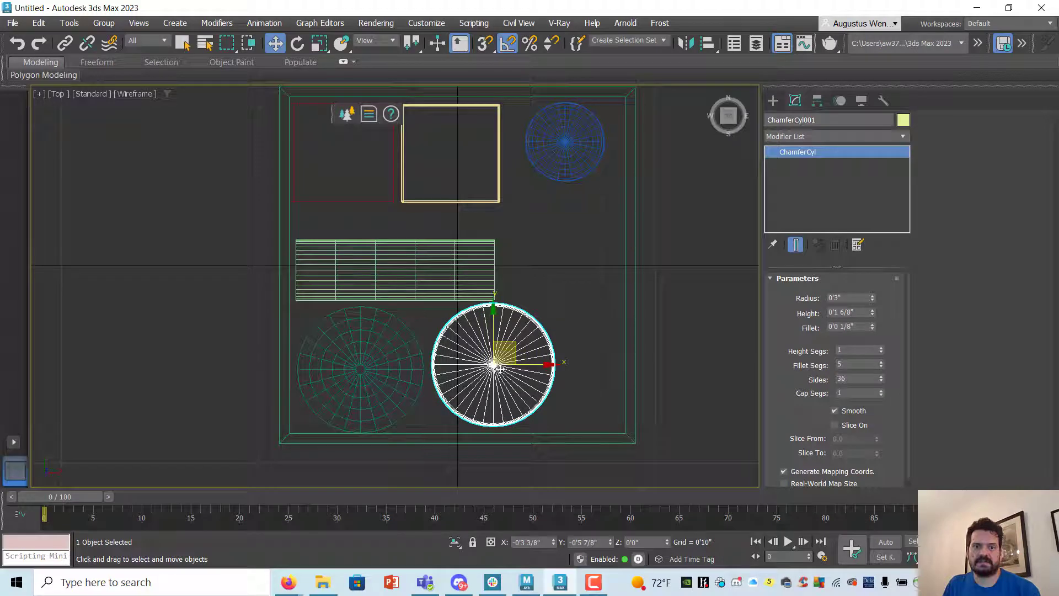
pyautogui.click(773, 101)
pyautogui.click(800, 237)
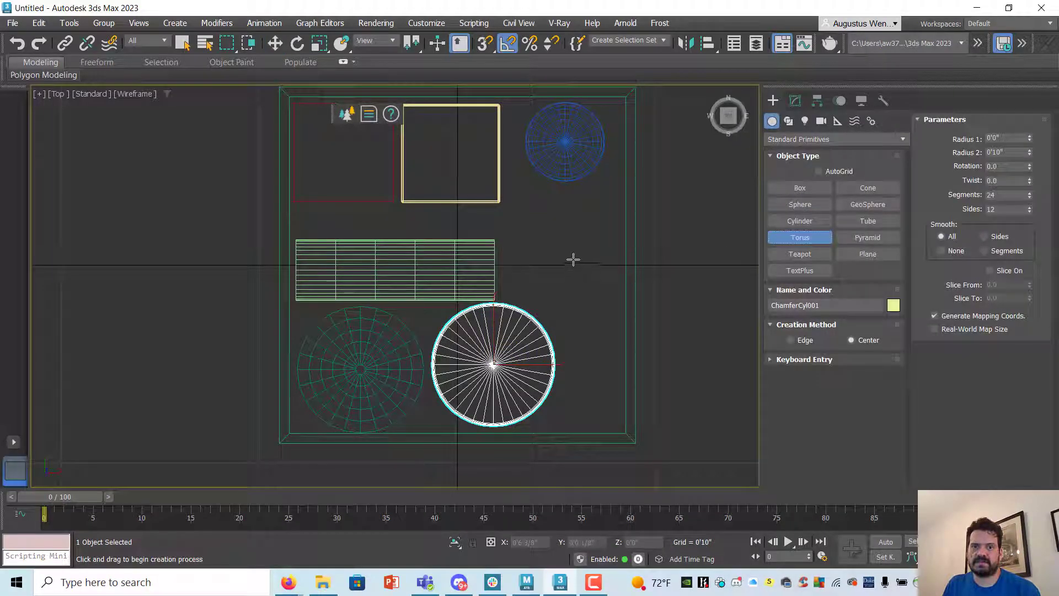
pyautogui.moveTo(560, 245); pyautogui.dragTo(599, 268)
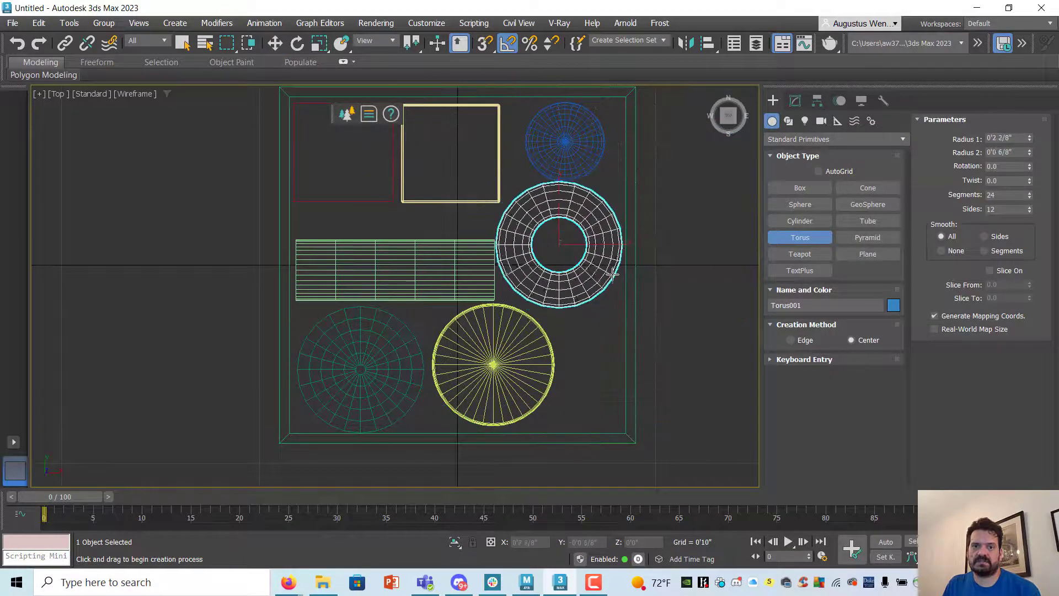
pyautogui.click(611, 272)
pyautogui.click(275, 43)
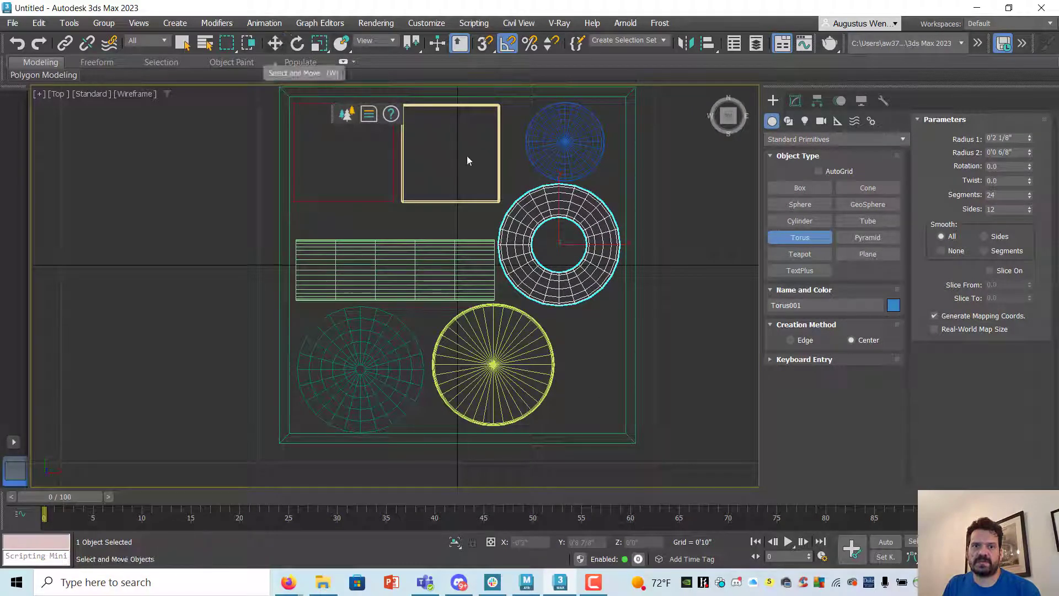
pyautogui.moveTo(581, 225); pyautogui.dragTo(583, 228)
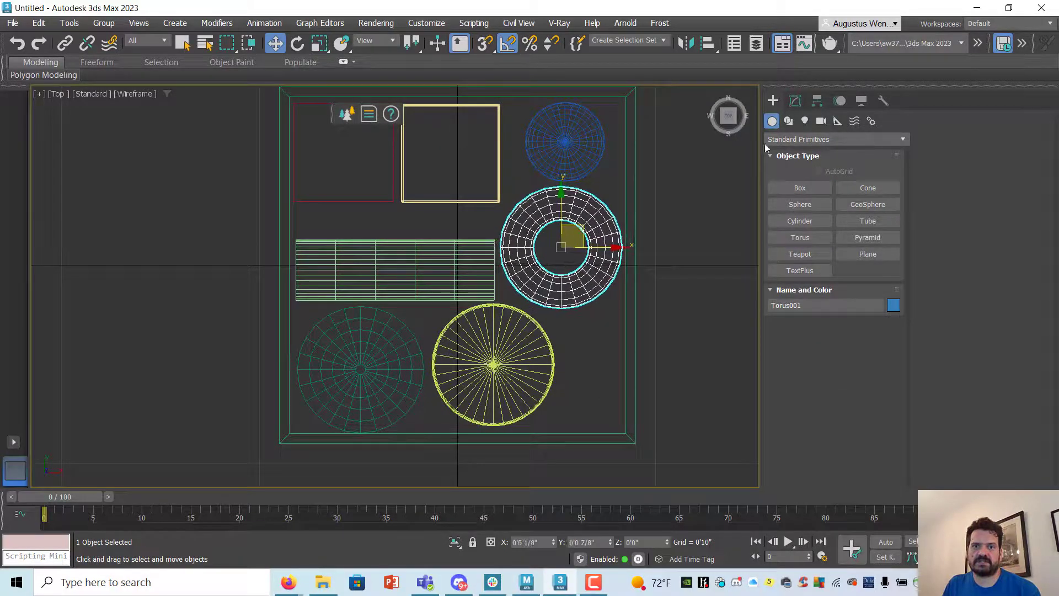
# Try an extended-primitive capsule about 2 6/8" in radius in the tray's lower-right corner and undo it.
pyautogui.click(783, 139)
pyautogui.click(799, 162)
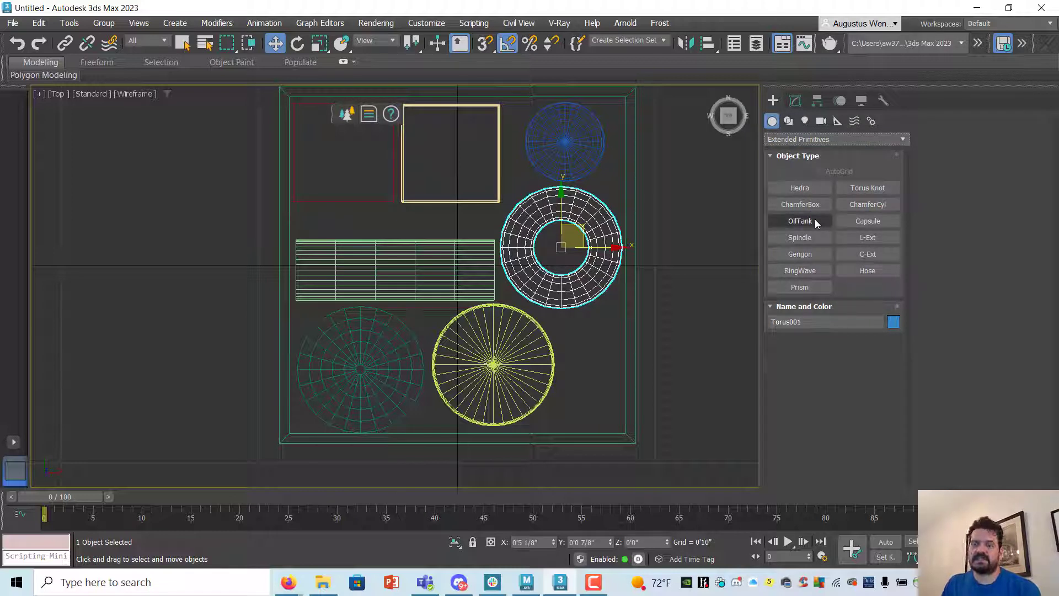
pyautogui.click(862, 220)
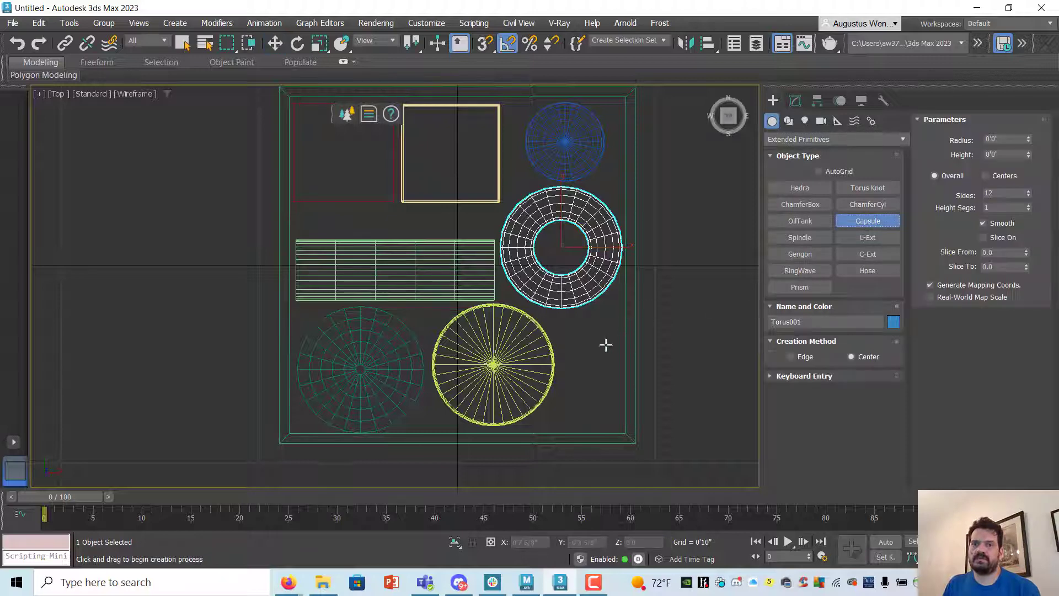
pyautogui.moveTo(600, 348); pyautogui.dragTo(626, 400)
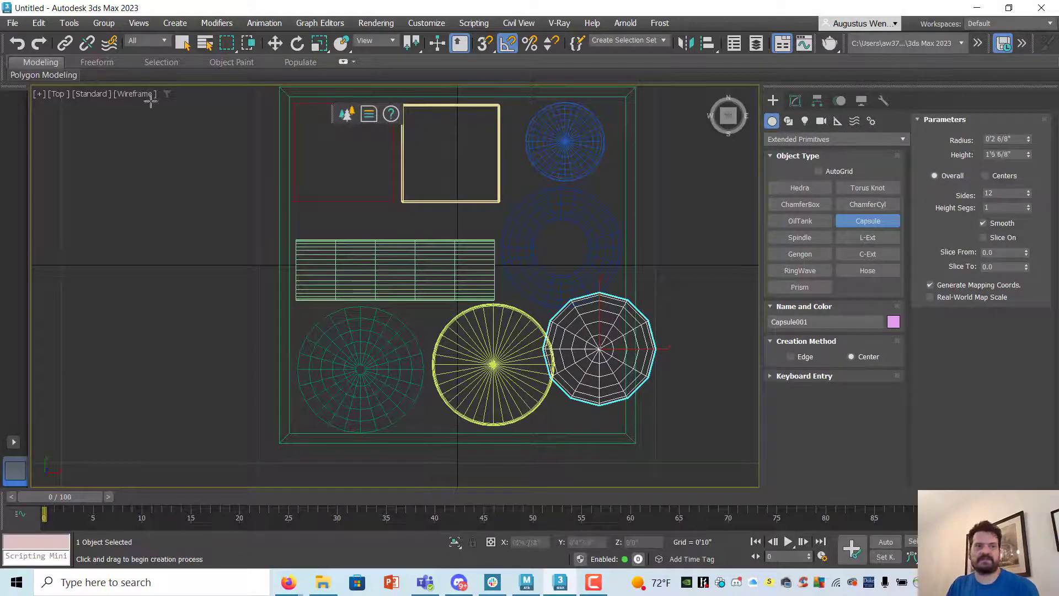
pyautogui.click(18, 44)
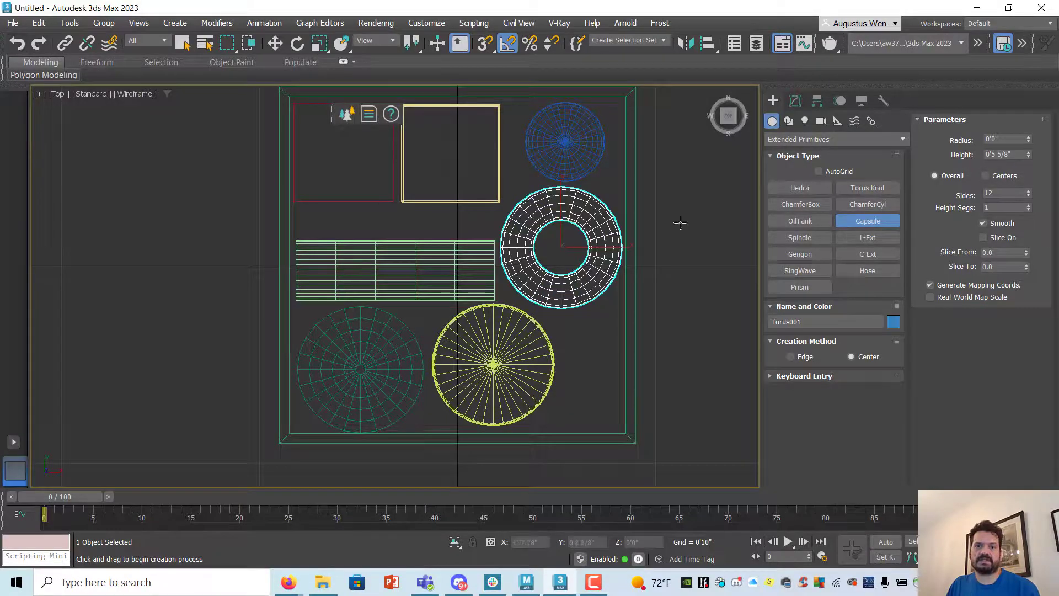
# Draw an L-Ext about 2 1/8" by 1 5/8" and 3 3/8" high in the tray's lower-right corner, and frame it in Perspective.
pyautogui.click(876, 235)
pyautogui.moveTo(583, 350); pyautogui.dragTo(618, 394)
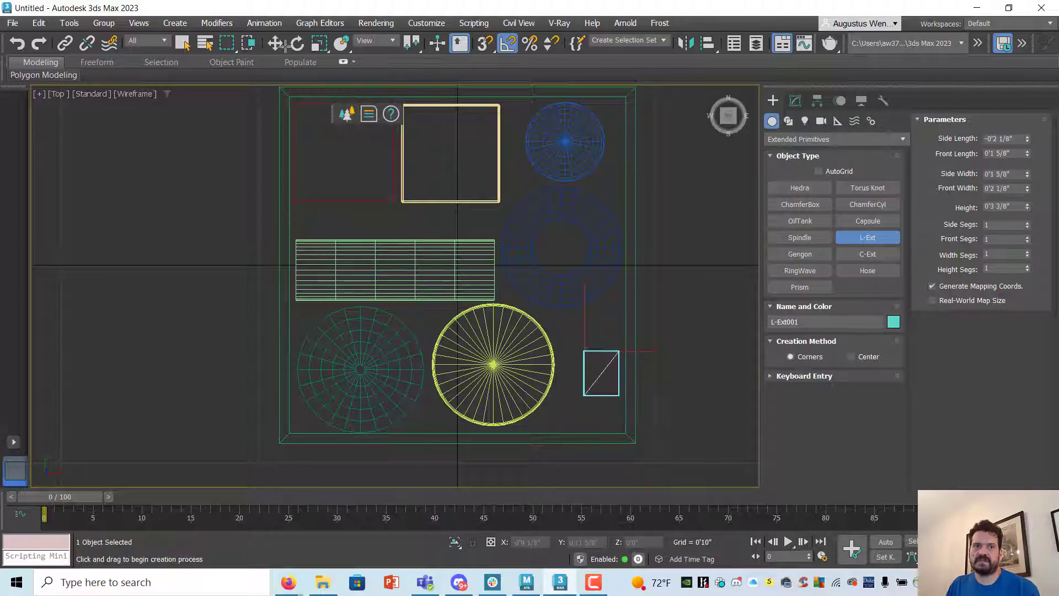
pyautogui.hotkey('alt', 'w')
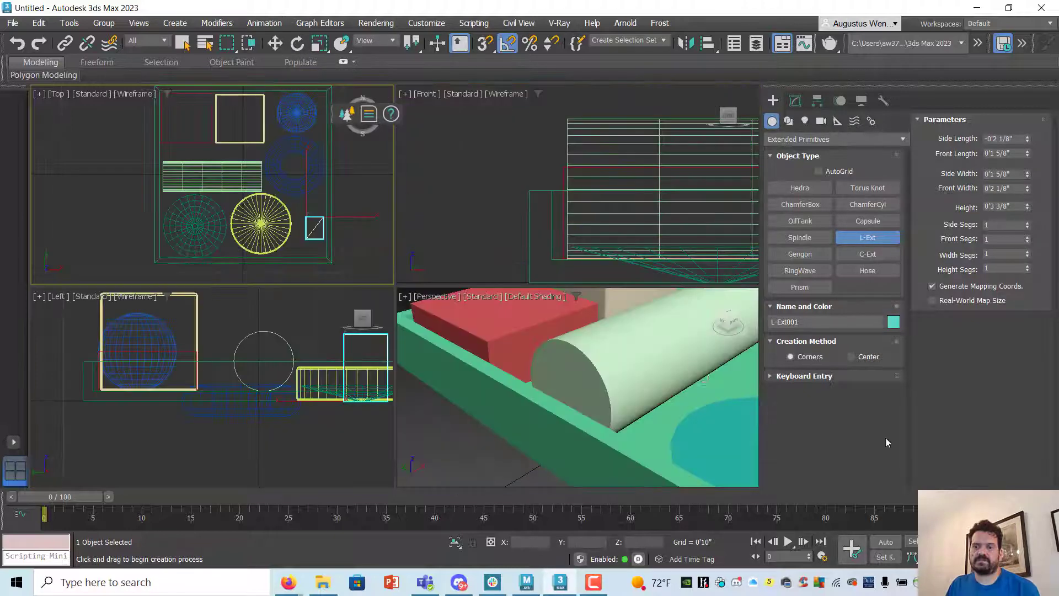
pyautogui.rightClick(701, 390)
pyautogui.press('z')
pyautogui.hotkey('alt', 'w')
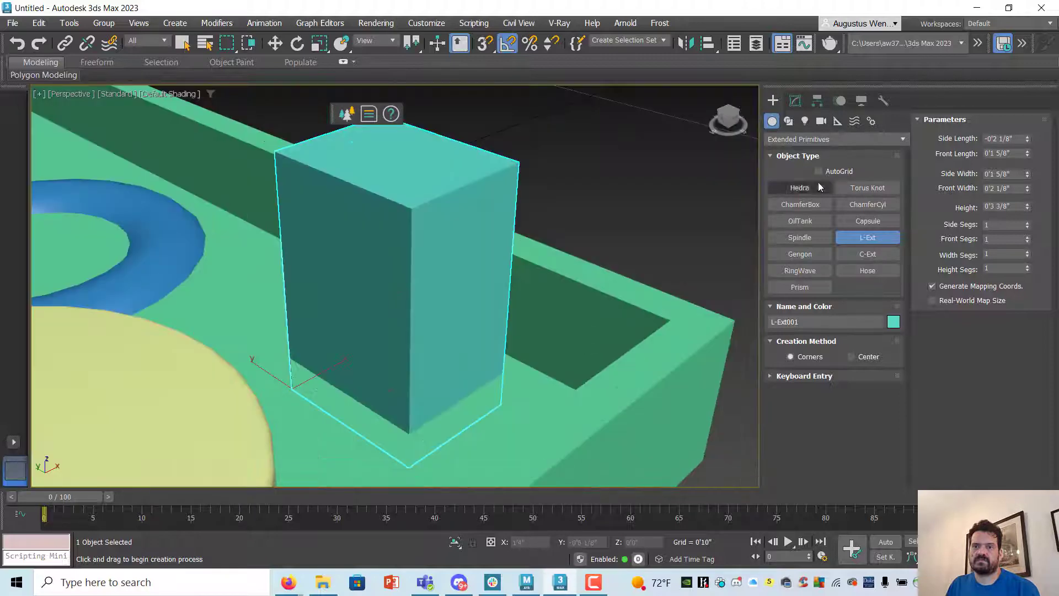
# Set the L-Ext's side length to 2 6/8", front length to 2 4/8", side width to 2/8" and front width to 1/8".
pyautogui.click(795, 101)
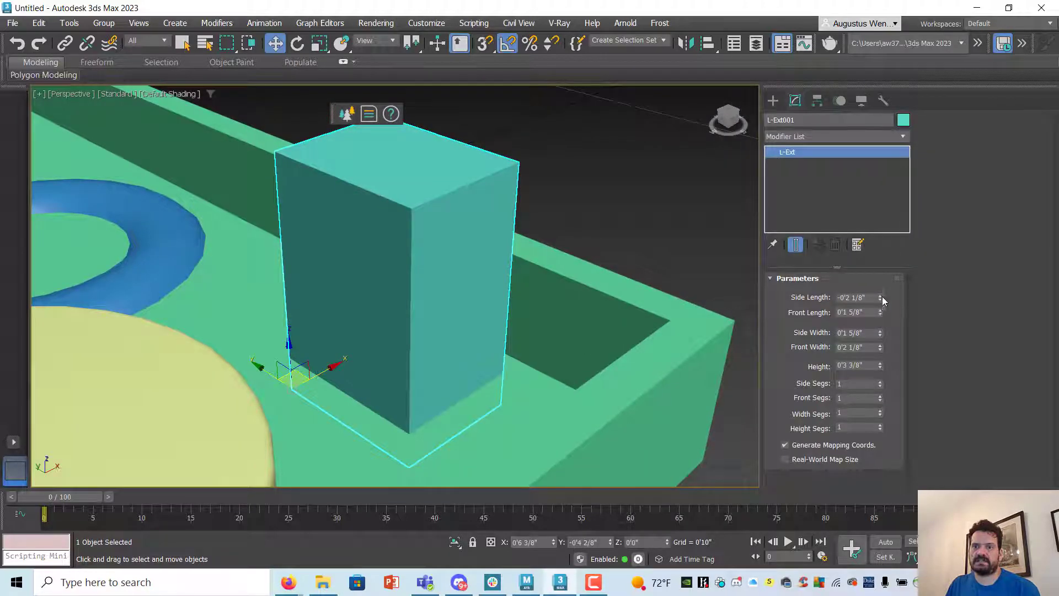
pyautogui.moveTo(882, 296); pyautogui.dragTo(875, 236)
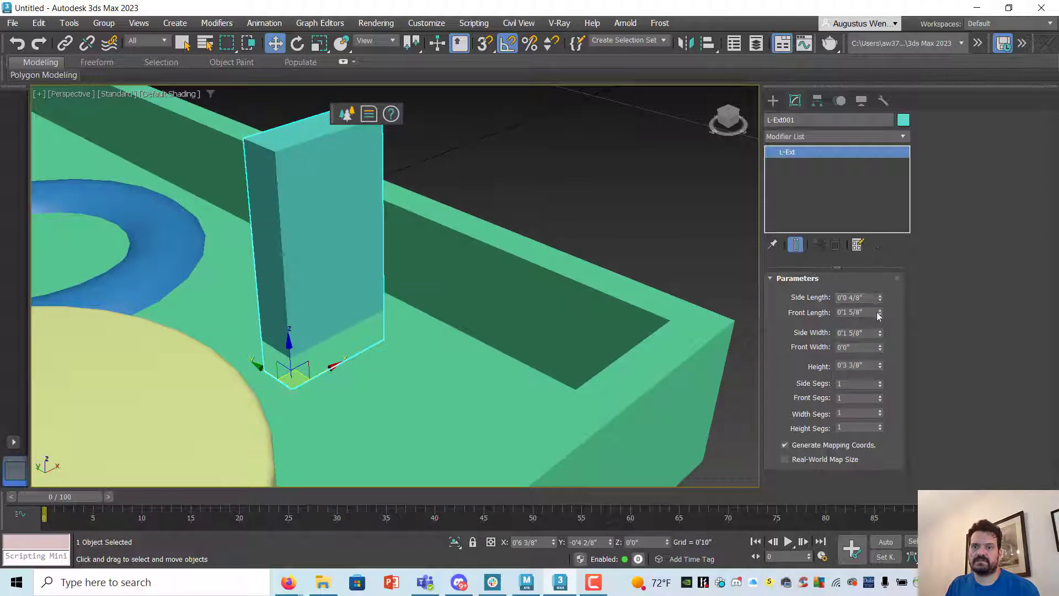
pyautogui.moveTo(879, 313); pyautogui.dragTo(883, 364)
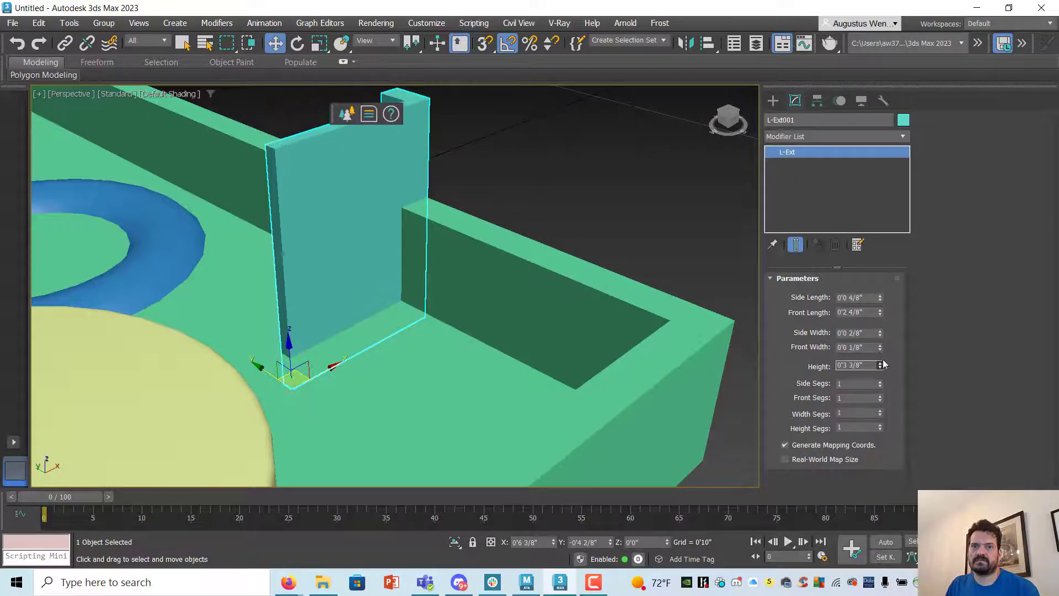
pyautogui.moveTo(881, 296); pyautogui.dragTo(844, 177)
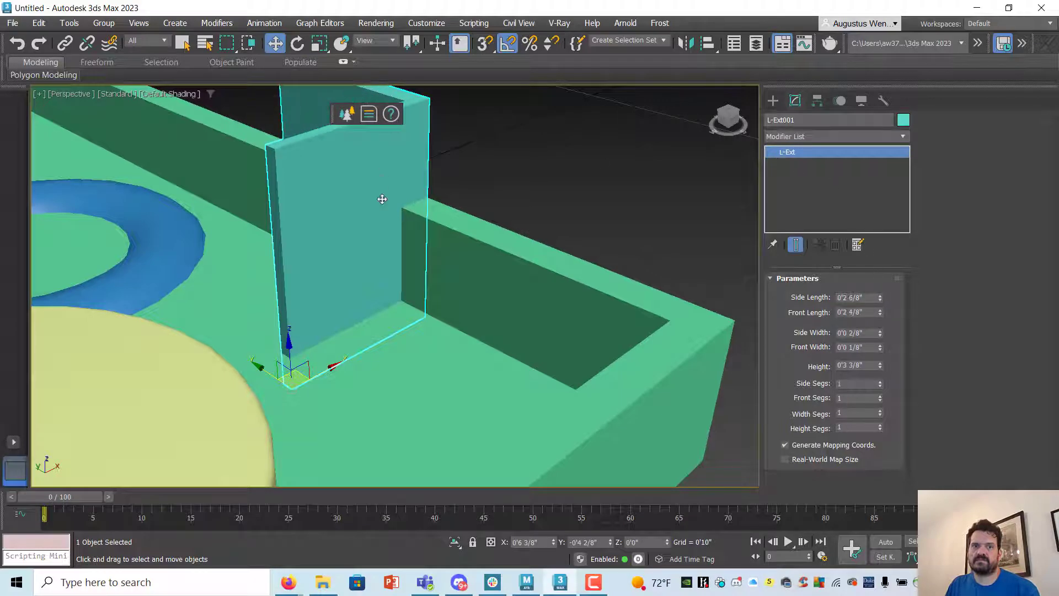
# Rotate the L-Ext 90 degrees about its X axis so it lies on its side.
pyautogui.moveTo(381, 197); pyautogui.dragTo(385, 244, button='middle')
pyautogui.click(297, 43)
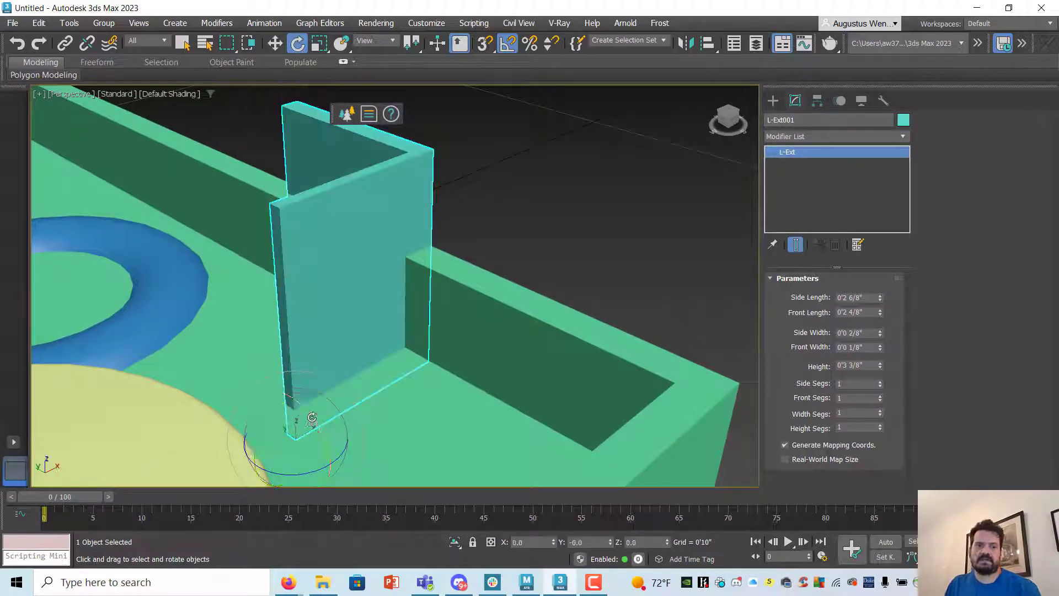
pyautogui.moveTo(312, 417); pyautogui.dragTo(327, 452)
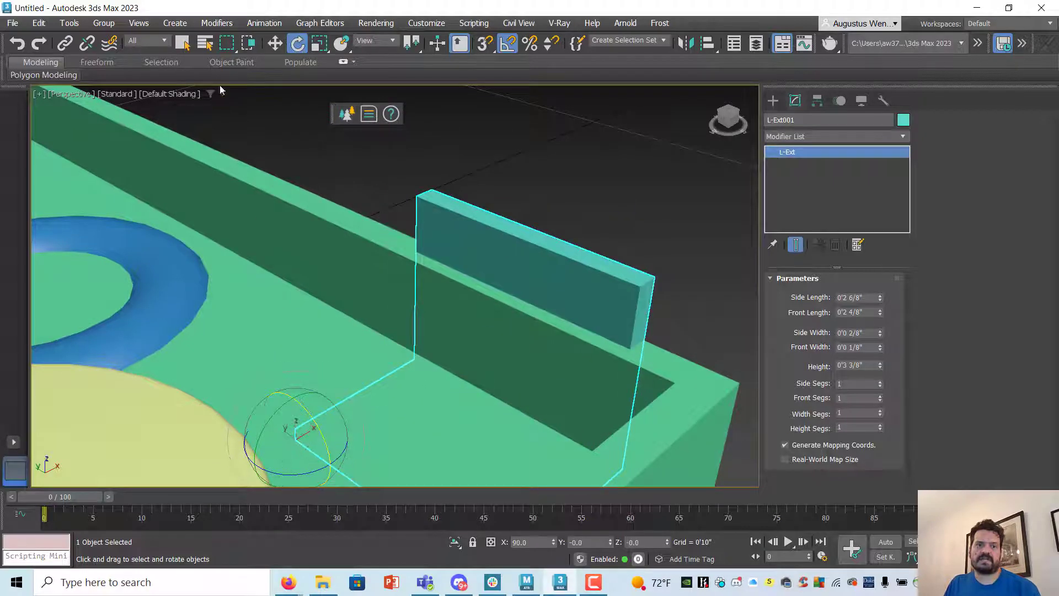
# Raise the L-Ext 4/8" in the Left view so its base rests on the tray's inner floor.
pyautogui.click(275, 43)
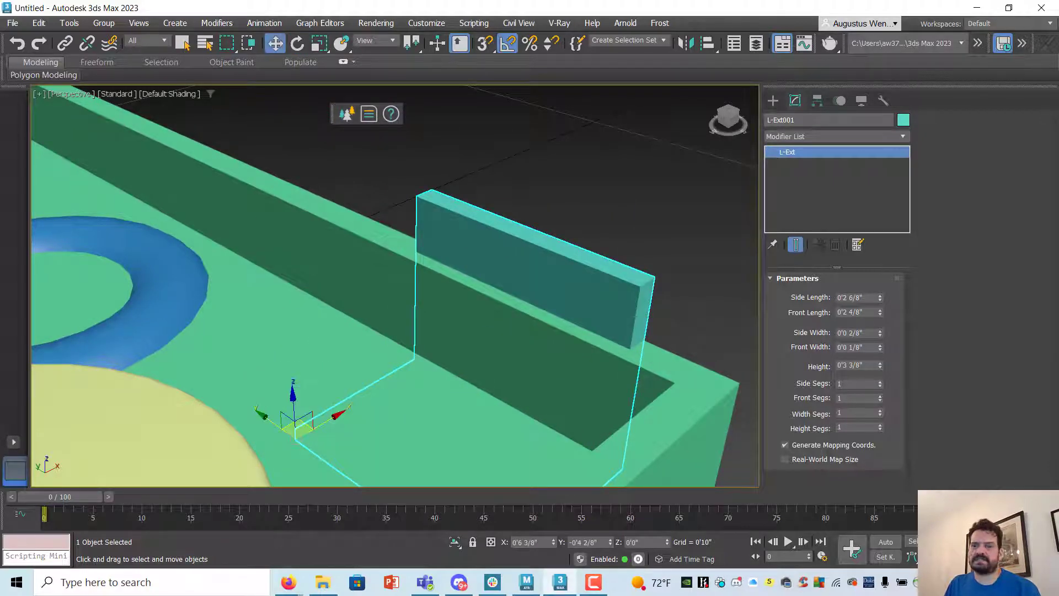
pyautogui.hotkey('alt', 'w')
pyautogui.hotkey('alt', 'w')
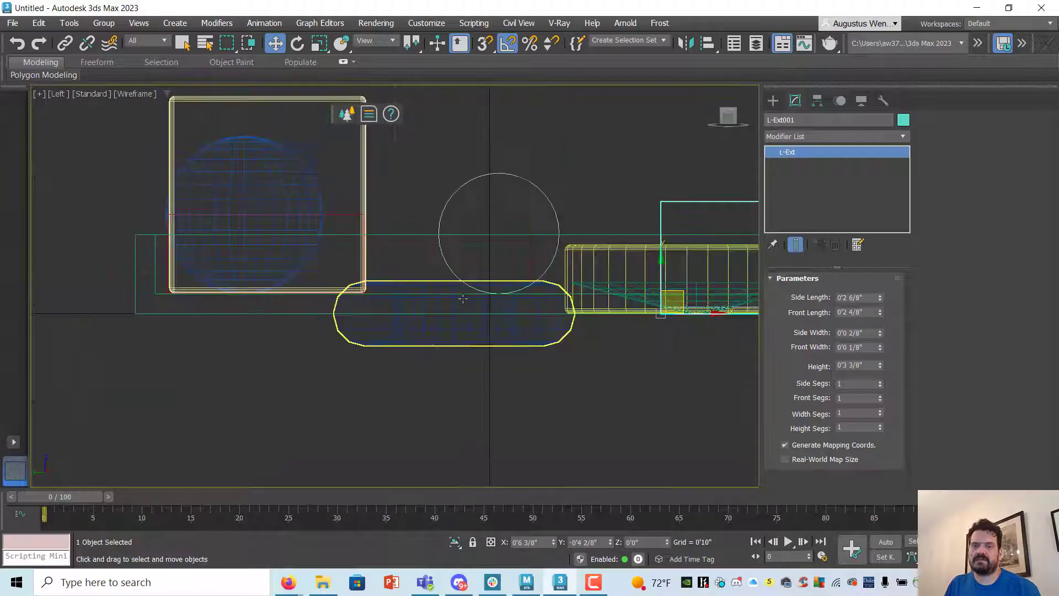
pyautogui.scroll(-2, 463, 299)
pyautogui.moveTo(463, 298); pyautogui.dragTo(216, 316, button='middle')
pyautogui.scroll(6, 423, 305)
pyautogui.moveTo(291, 348); pyautogui.dragTo(386, 331, button='middle')
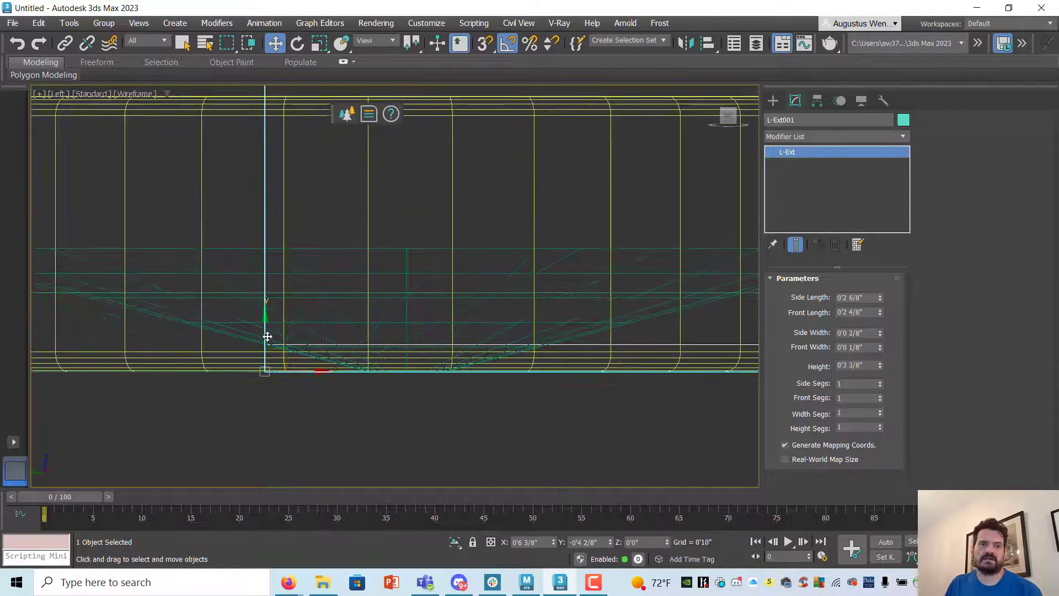
pyautogui.moveTo(267, 336); pyautogui.dragTo(265, 252)
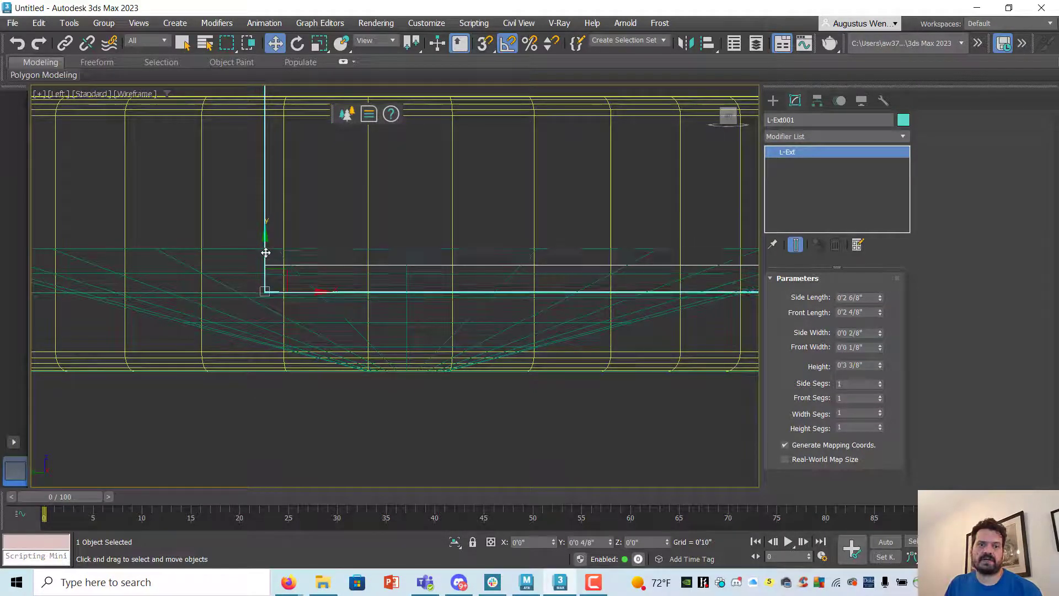
# Reshape the cone to radius 1 of 1 7/8", radius 2 of 0" and height 2", and raise it to Z 4/8".
pyautogui.click(248, 319)
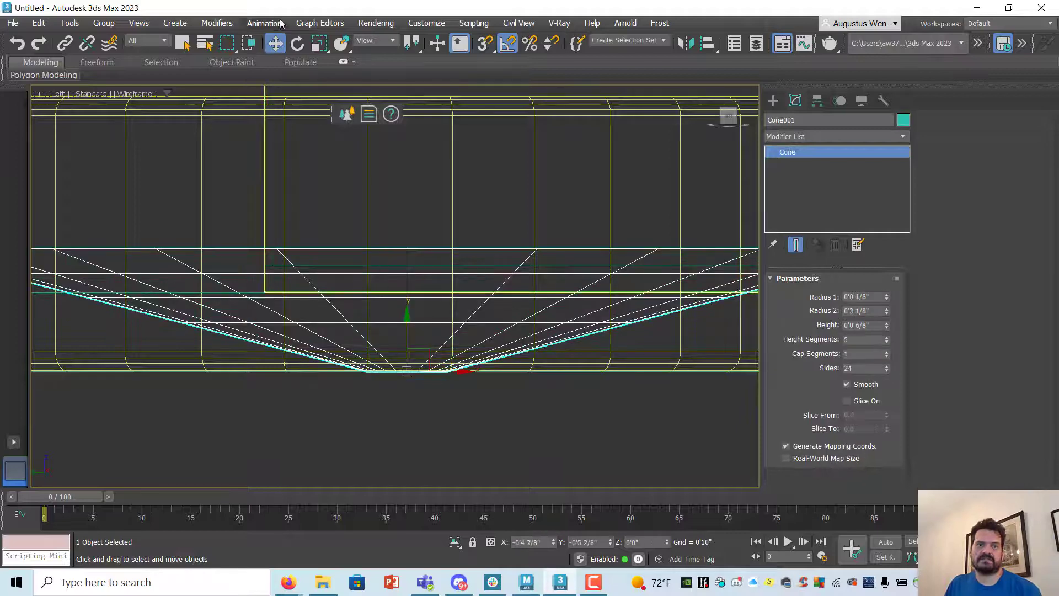
pyautogui.click(298, 43)
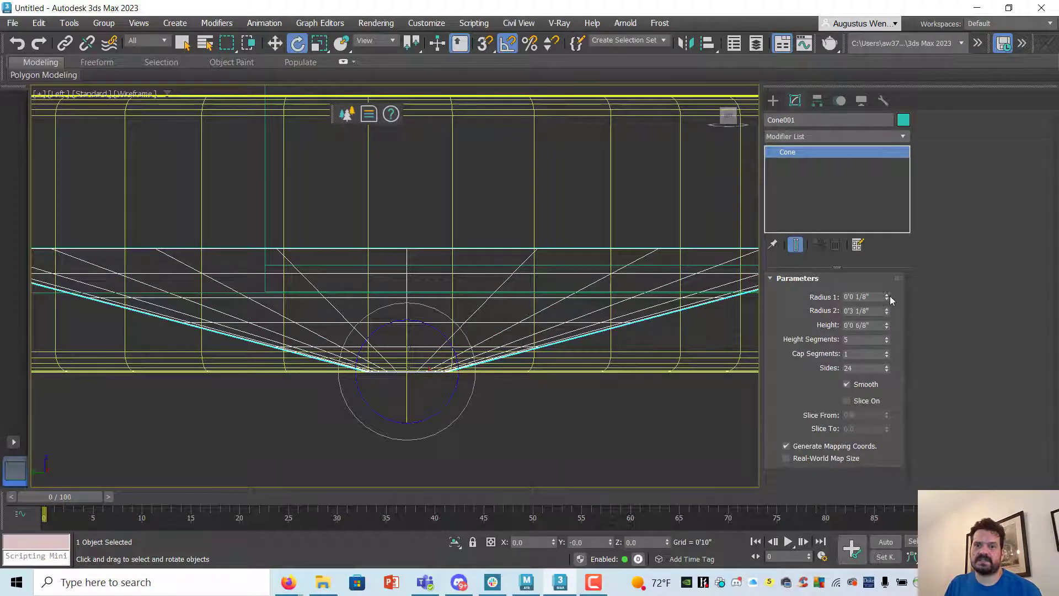
pyautogui.moveTo(889, 296); pyautogui.dragTo(892, 363)
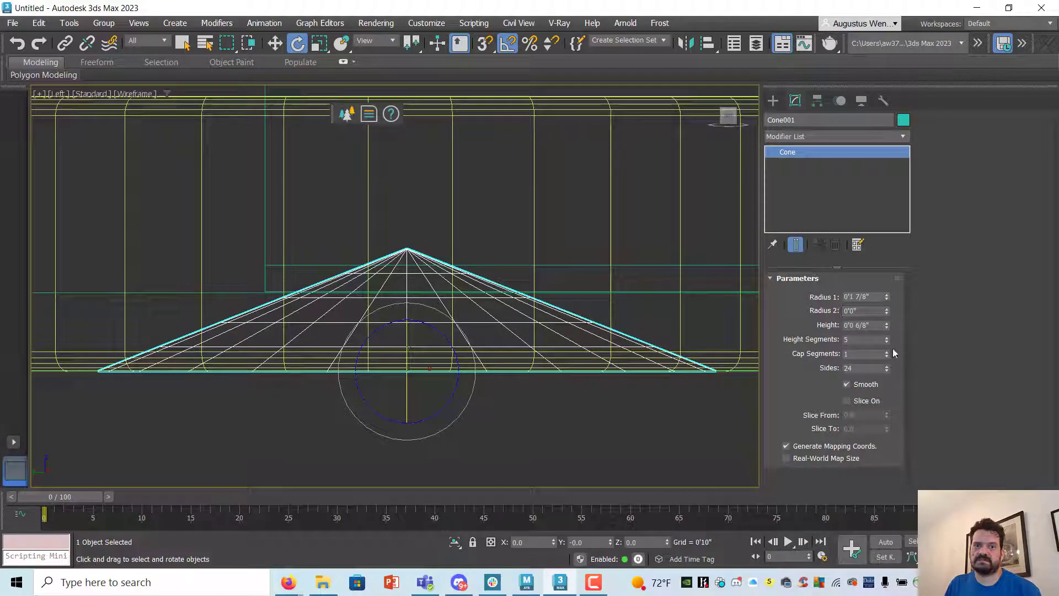
pyautogui.moveTo(888, 326); pyautogui.dragTo(888, 275)
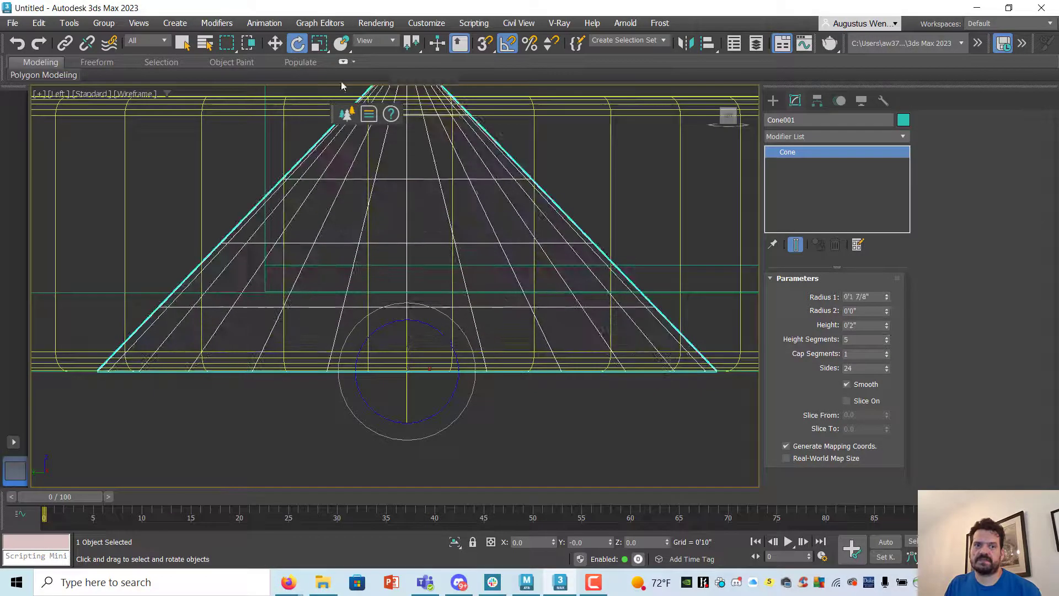
pyautogui.click(274, 44)
pyautogui.moveTo(405, 329); pyautogui.dragTo(415, 253)
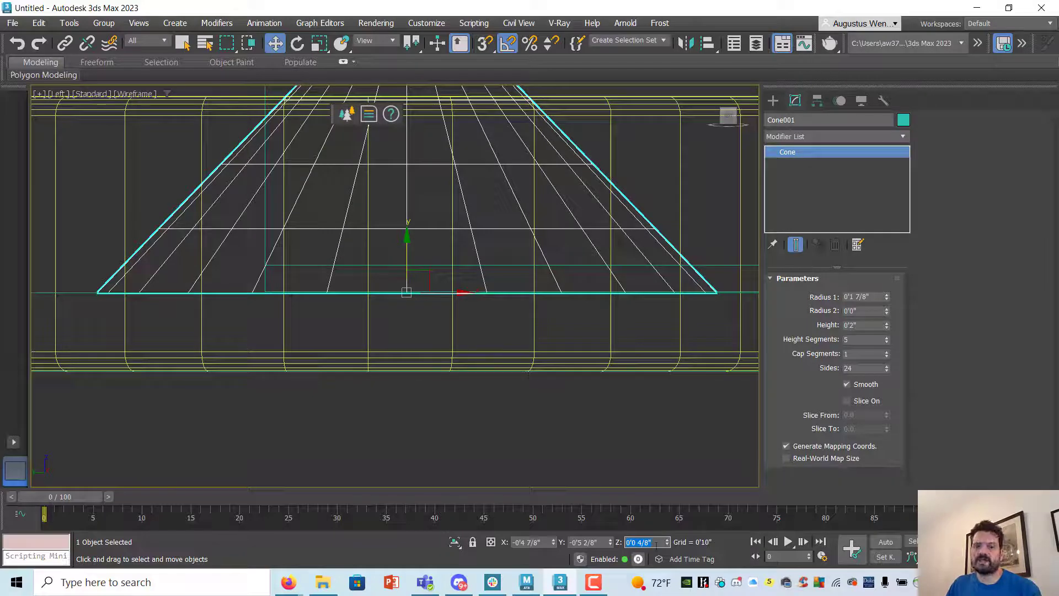
# Raise the chamfer cylinder to Z 4/8" onto the tray's inner floor and check the L-Ext's elevation against it.
pyautogui.click(495, 373)
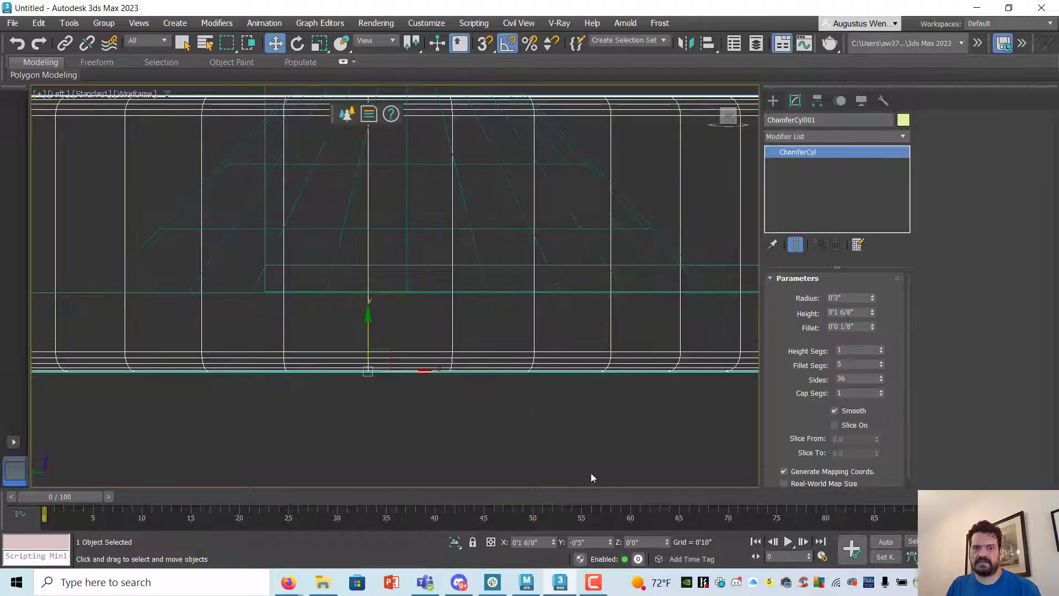
pyautogui.click(575, 266)
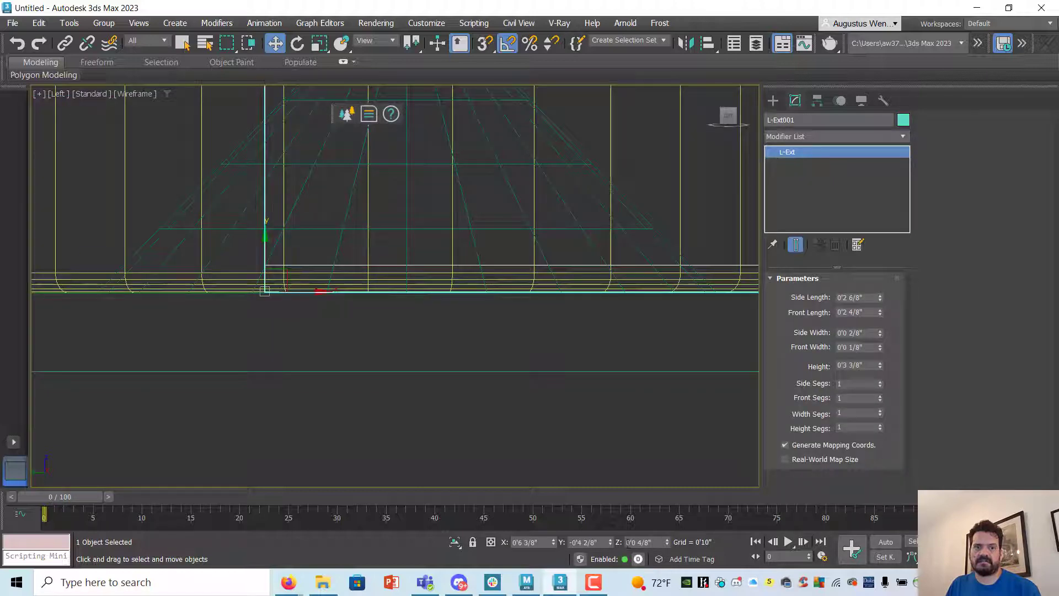
# Raise the torus to about Z 1 2/8" so its underside rests on the tray's inner floor.
pyautogui.click(400, 414)
pyautogui.scroll(10, 539, 381)
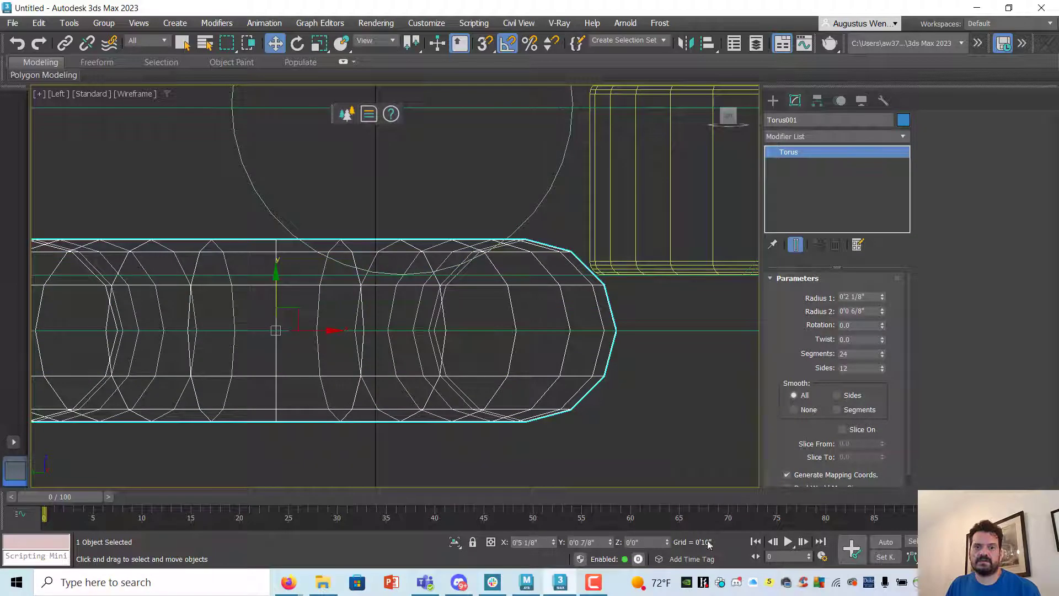
pyautogui.press('Tab')
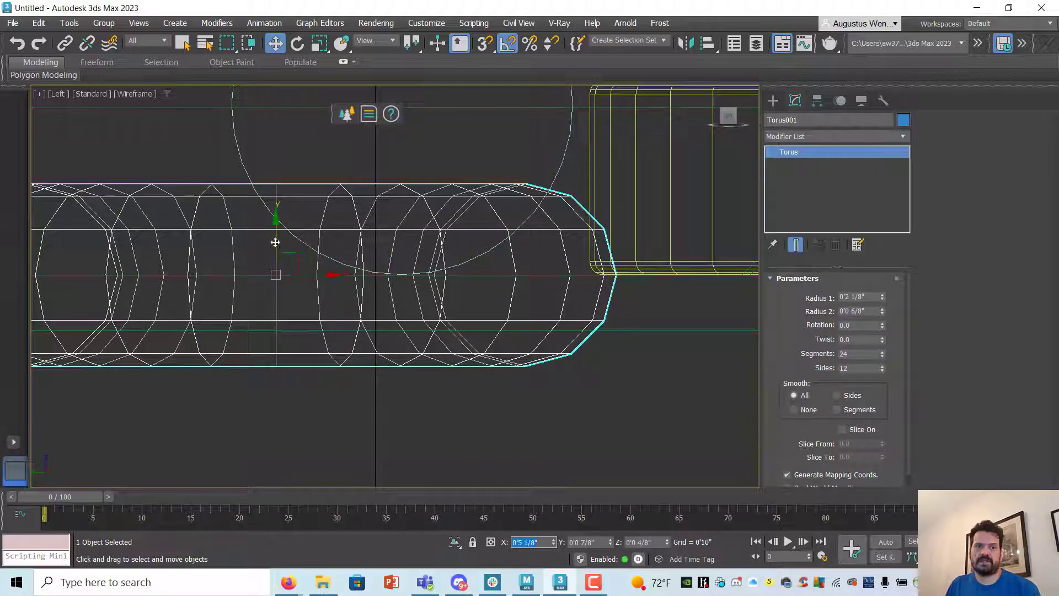
pyautogui.moveTo(276, 242); pyautogui.dragTo(275, 151)
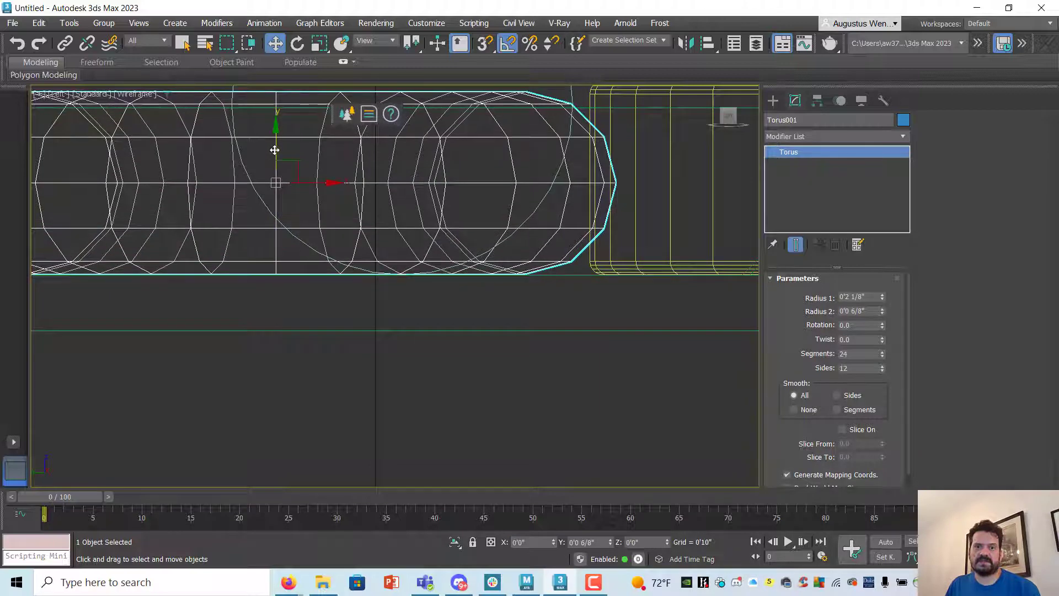
# Increase the torus's number of sides to 32 to smooth its profile.
pyautogui.click(882, 366)
pyautogui.click(882, 365)
pyautogui.click(882, 366)
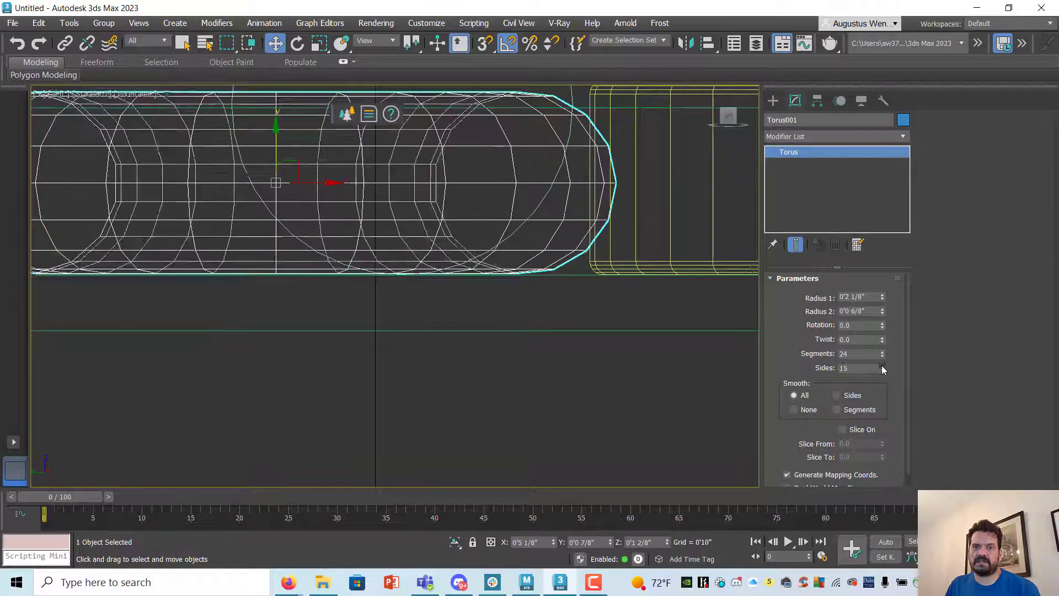
pyautogui.click(882, 366)
pyautogui.click(882, 365)
pyautogui.click(882, 366)
pyautogui.click(882, 366)
pyautogui.click(882, 365)
pyautogui.moveTo(882, 365); pyautogui.dragTo(887, 359)
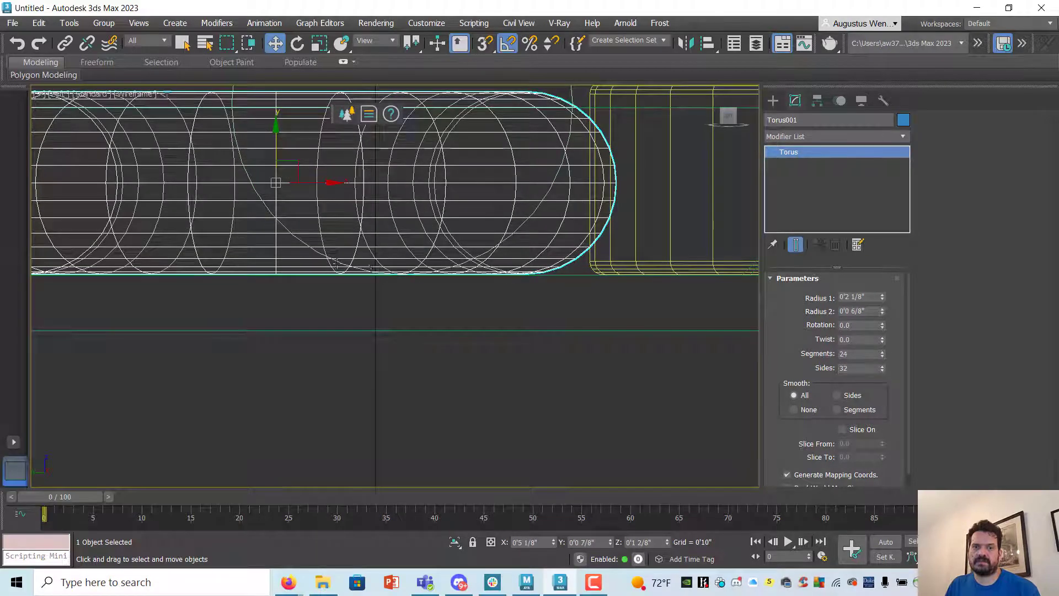
# Set the elevation of the chamfer box and the sample box to Z 4/8" so both sit on the tray's inner floor.
pyautogui.scroll(-3, 353, 283)
pyautogui.moveTo(353, 284); pyautogui.dragTo(693, 318, button='middle')
pyautogui.scroll(4, 349, 304)
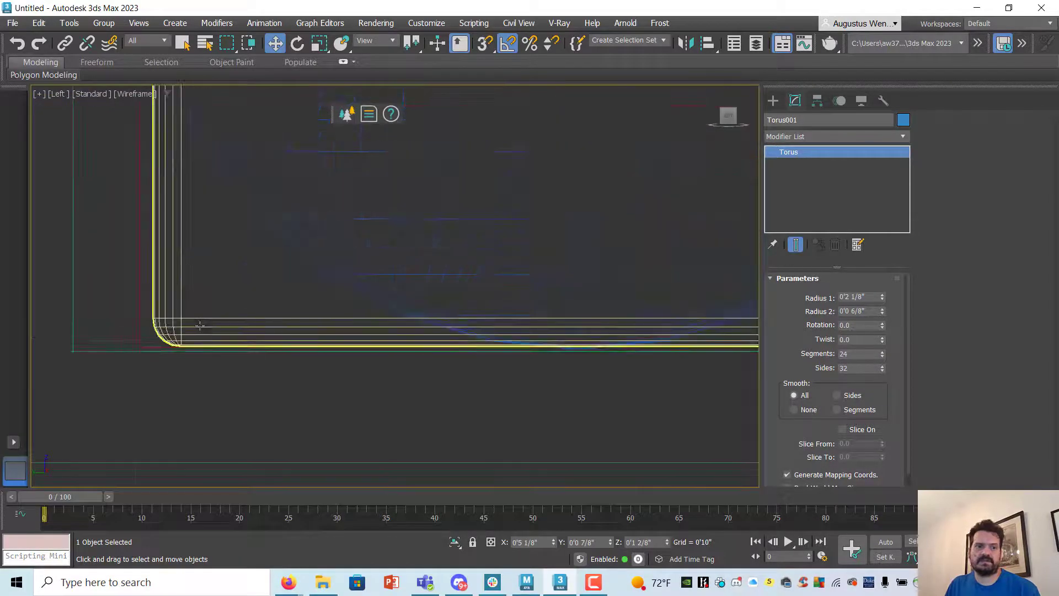
pyautogui.click(207, 323)
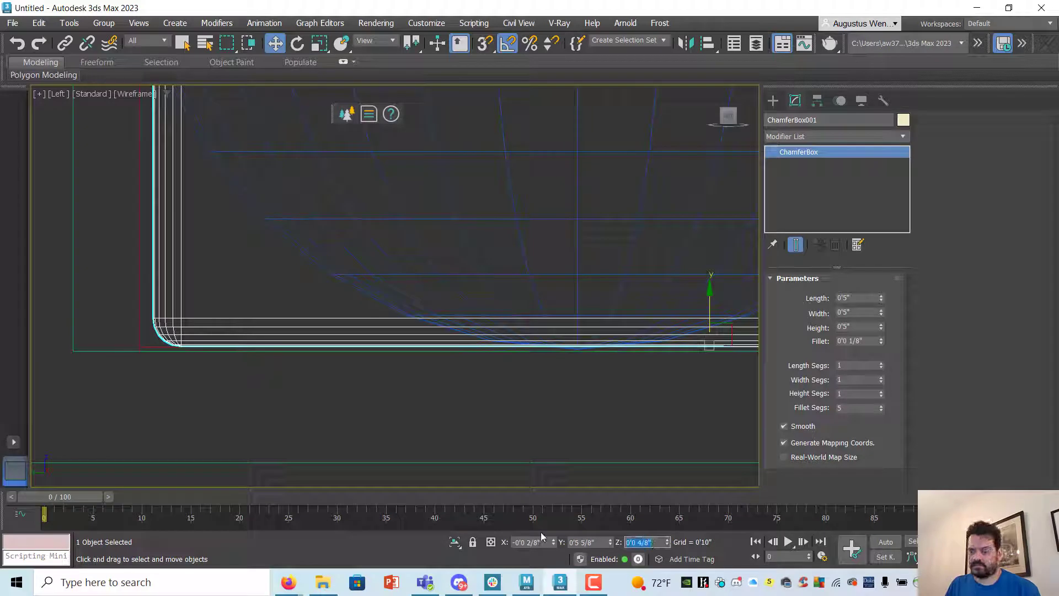
pyautogui.click(265, 381)
pyautogui.click(137, 343)
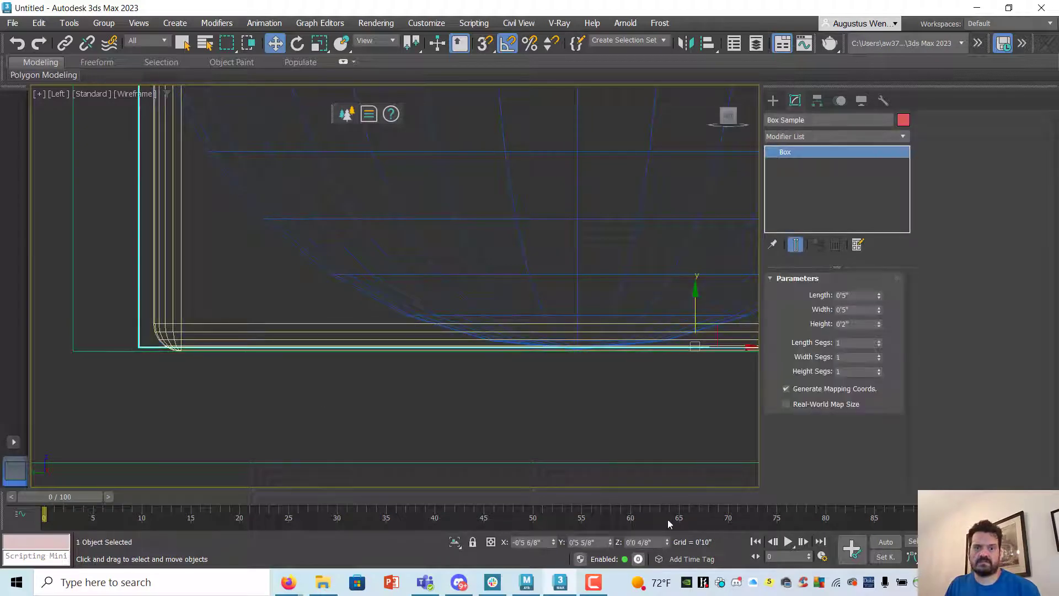
pyautogui.click(525, 377)
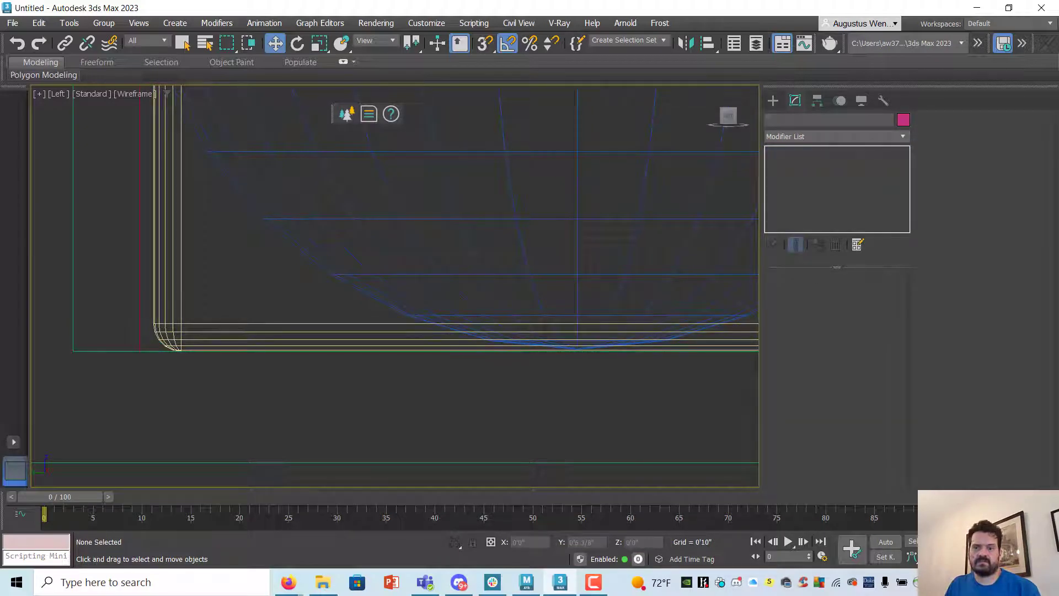
# In the Perspective view, move the L-Ext along X to about 5 4/8" and the chamfer cylinder to about X 7/8", Y -5".
pyautogui.click(15, 470)
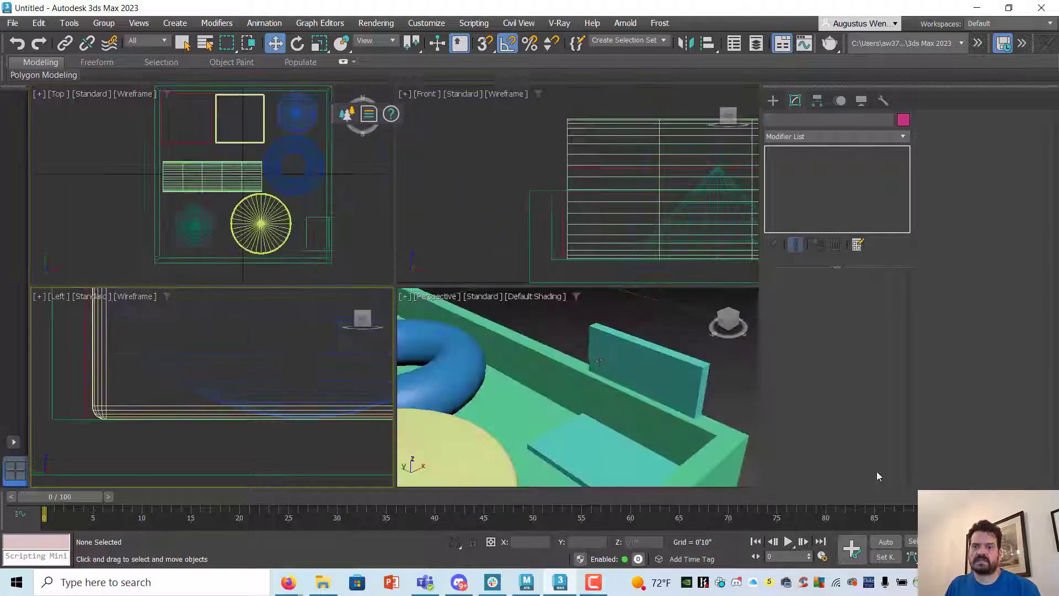
pyautogui.click(652, 390)
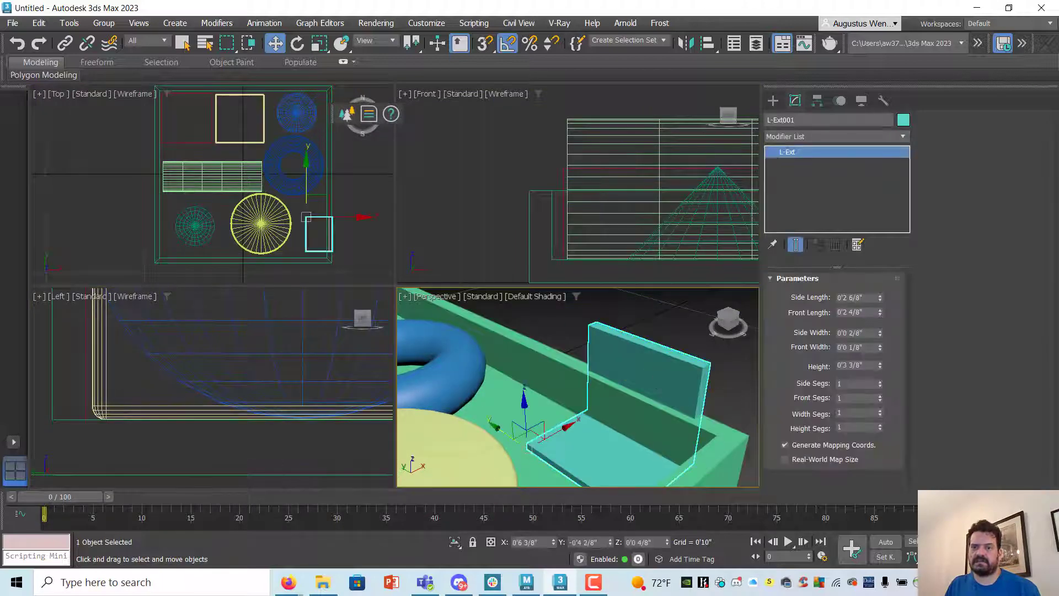
pyautogui.hotkey('alt', 'w')
pyautogui.scroll(-6, 502, 304)
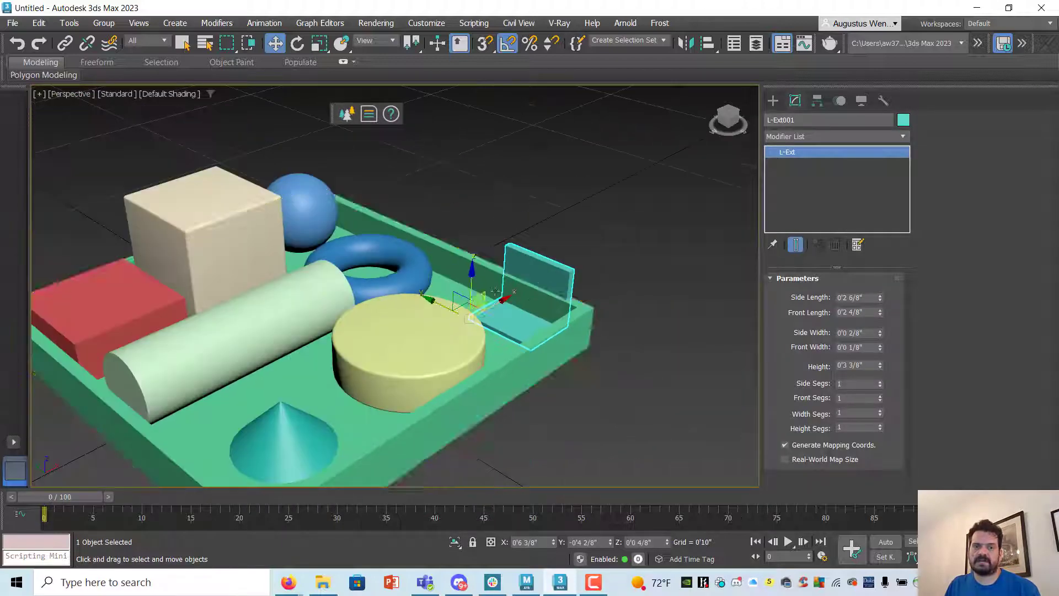
pyautogui.moveTo(503, 304); pyautogui.dragTo(489, 312)
pyautogui.click(407, 336)
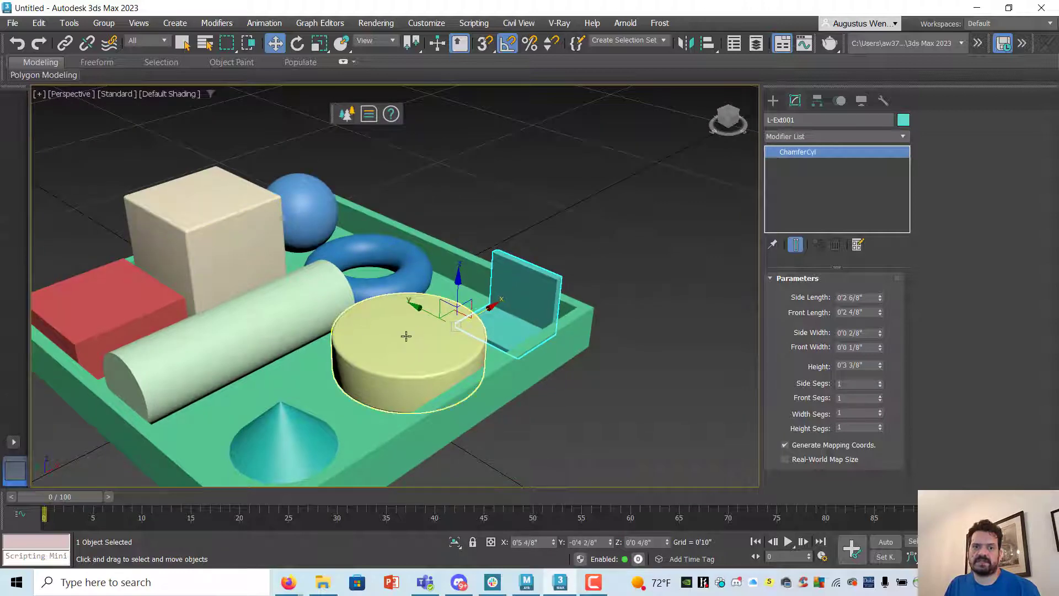
pyautogui.moveTo(424, 352); pyautogui.dragTo(410, 360)
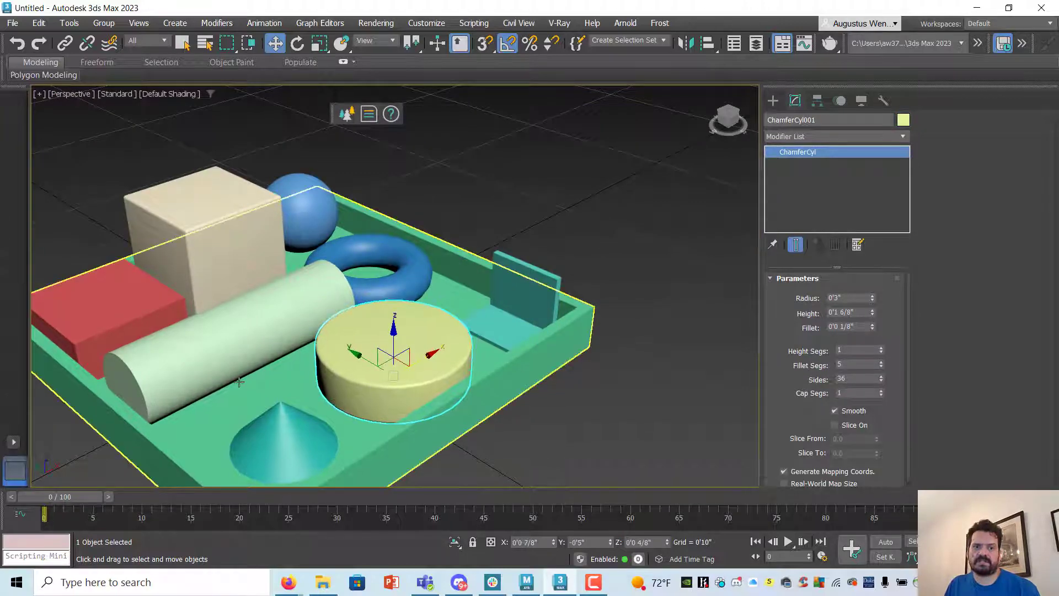
# Rotate the lying cylinder horizontally about Z and move it to about X -7 4/8", Y -2 6/8" on the tray floor.
pyautogui.click(196, 329)
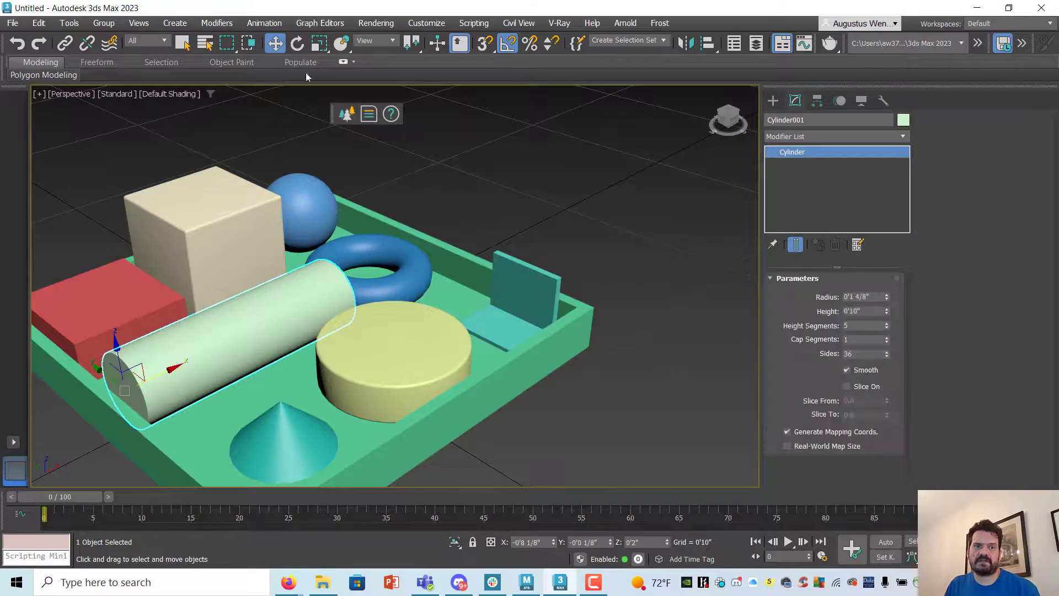
pyautogui.click(297, 47)
pyautogui.moveTo(122, 418); pyautogui.dragTo(158, 371)
pyautogui.click(274, 44)
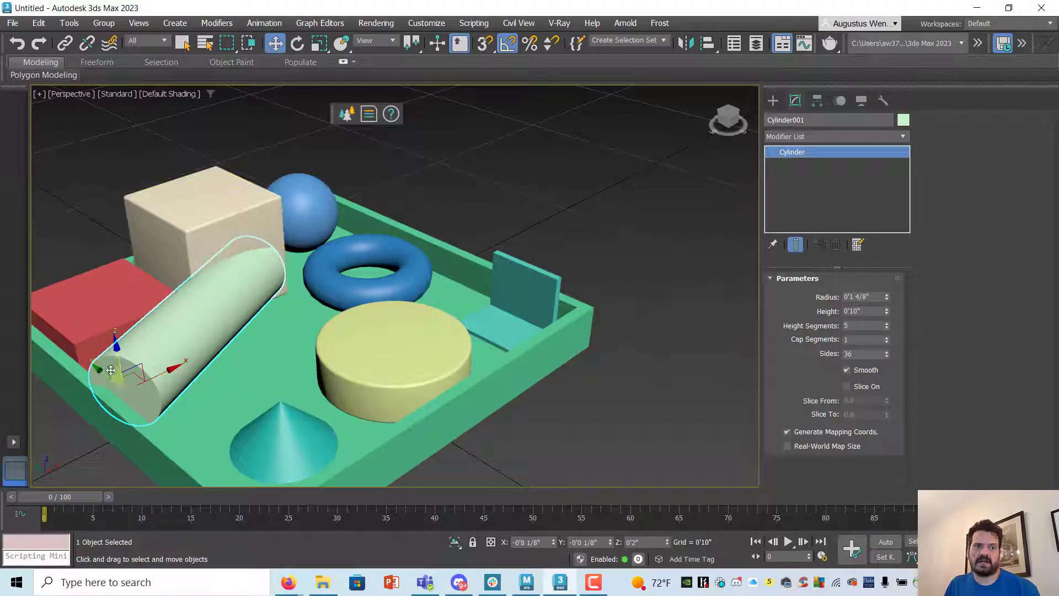
pyautogui.moveTo(135, 376); pyautogui.dragTo(182, 398)
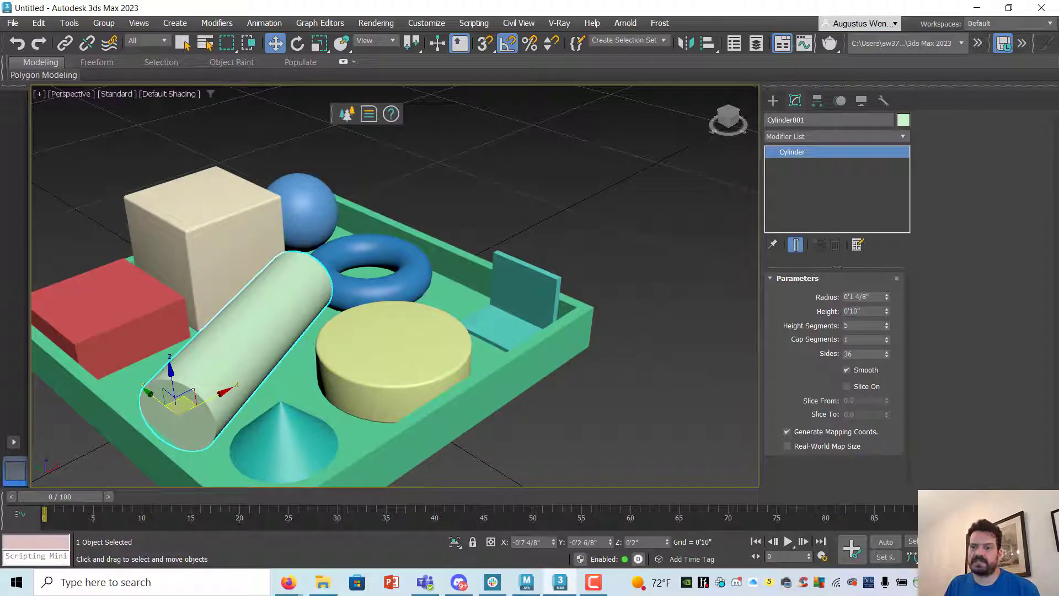
# Reduce the chamfer box's height to 3".
pyautogui.hotkey('ctrl', 'r')
pyautogui.moveTo(369, 272); pyautogui.dragTo(314, 272)
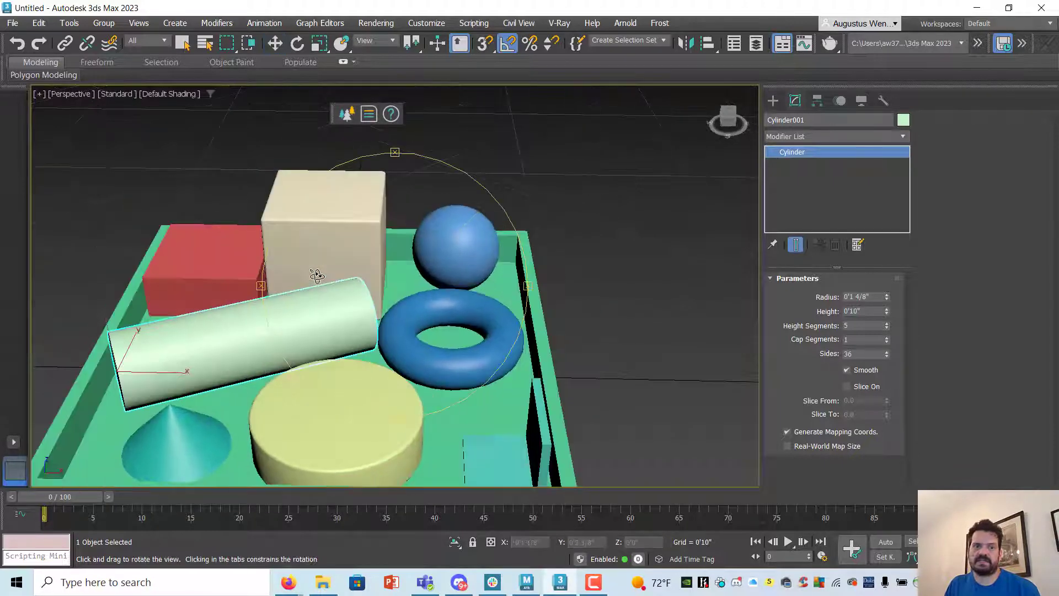
pyautogui.click(182, 43)
pyautogui.click(325, 215)
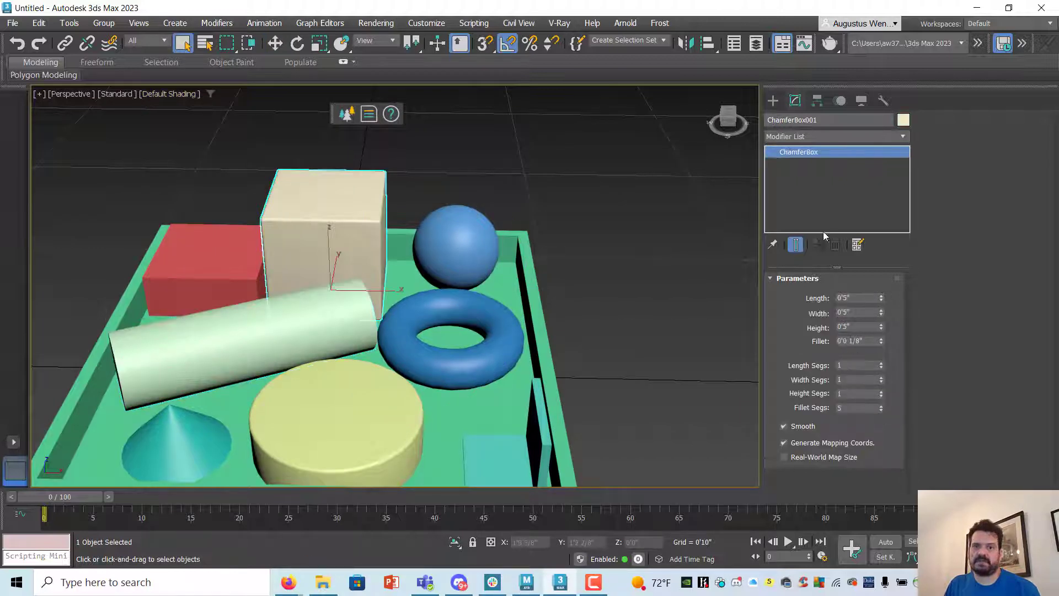
pyautogui.click(865, 326)
pyautogui.write('3')
pyautogui.press('Tab')
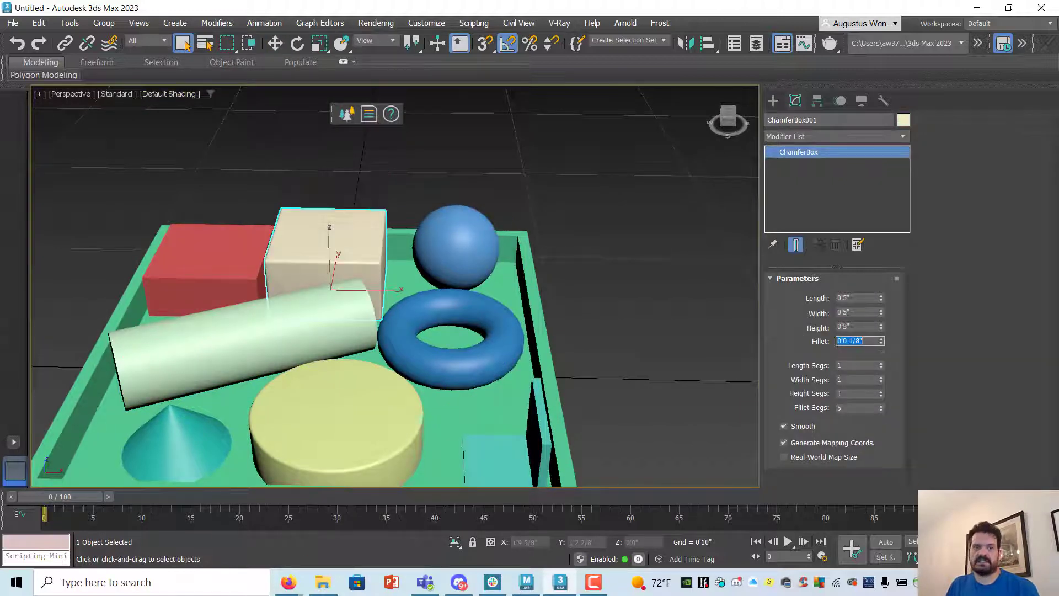
# Shift the chamfer box along X to about 1/8".
pyautogui.click(279, 43)
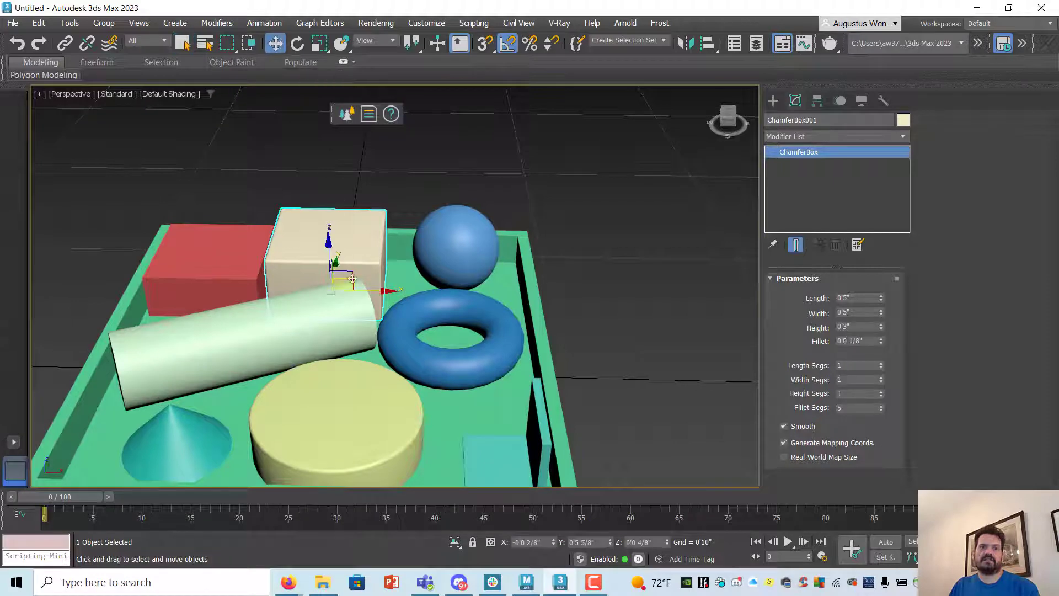
pyautogui.moveTo(376, 288)
pyautogui.mouseDown()
pyautogui.moveTo(400, 290)
pyautogui.moveTo(381, 289)
pyautogui.mouseUp()
pyautogui.moveTo(384, 292); pyautogui.dragTo(492, 273, button='middle')
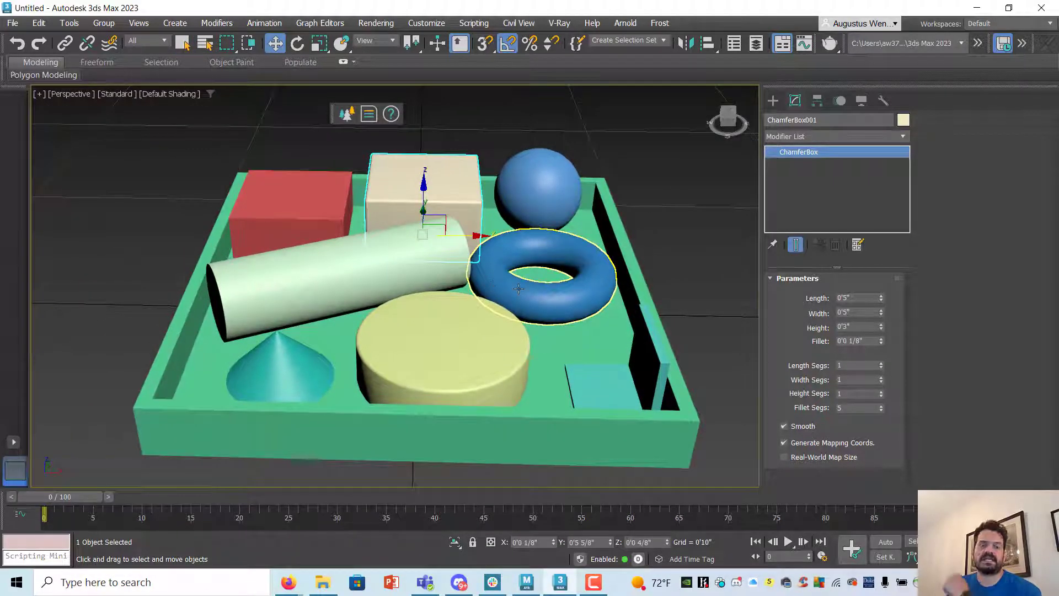